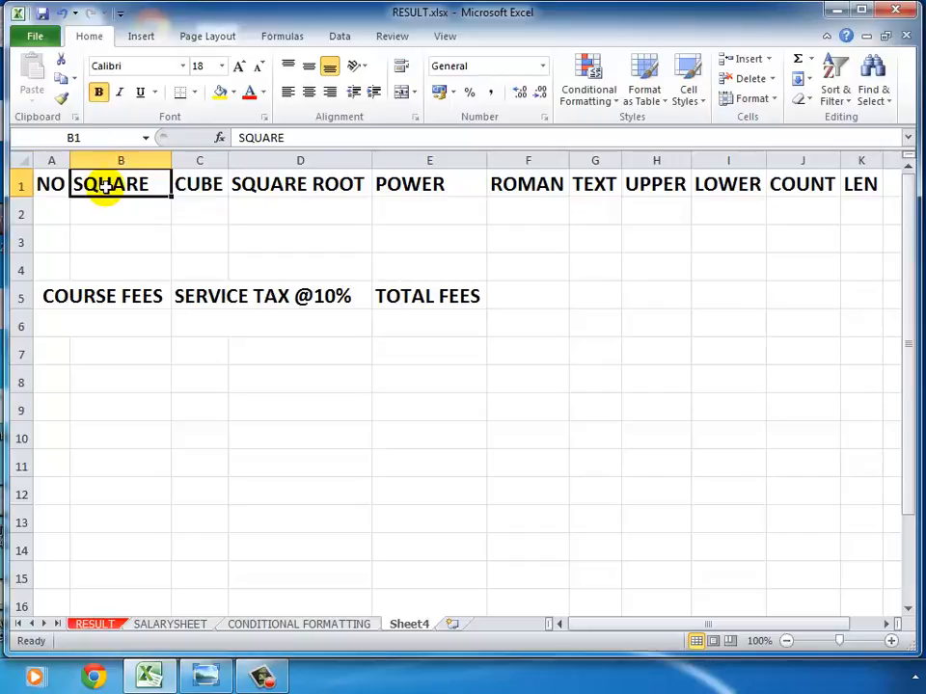
- Review the row 1 headings from CUBE through LEN to see which functions the sheet covers
left_click(201, 189)
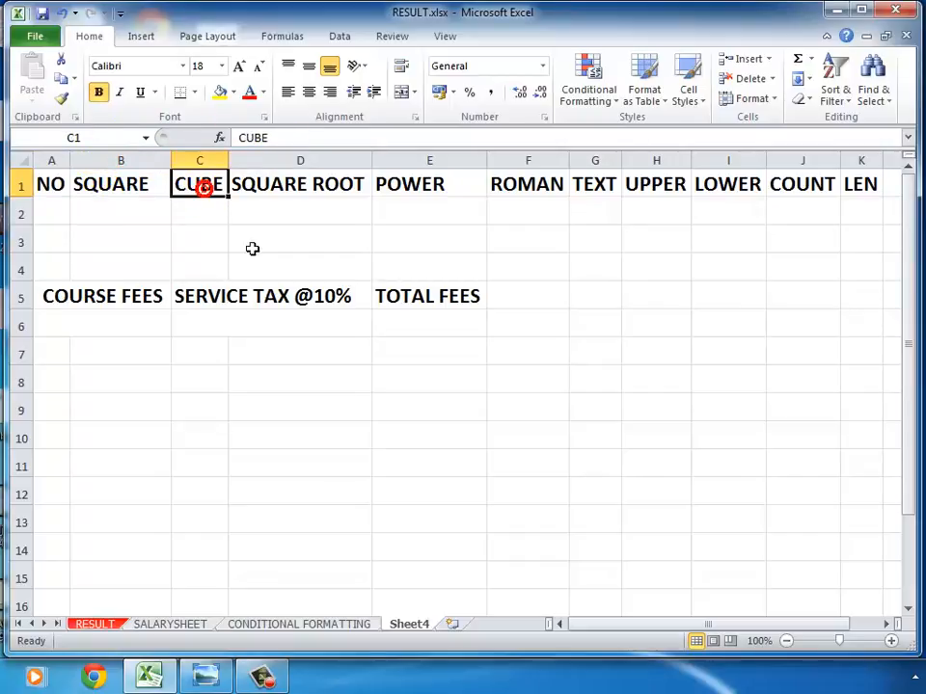
left_click(291, 189)
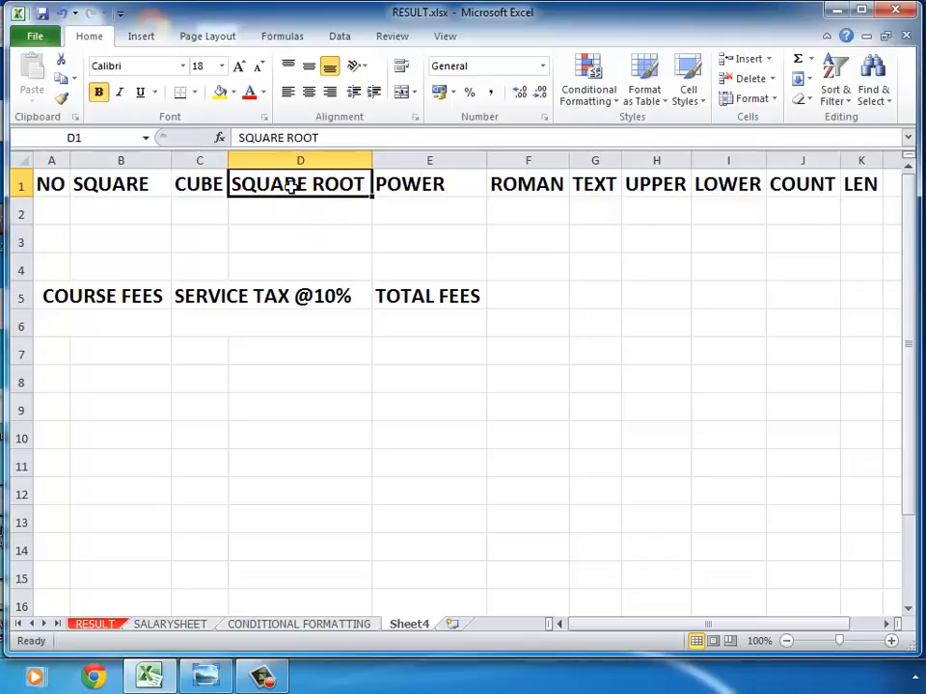
left_click(437, 183)
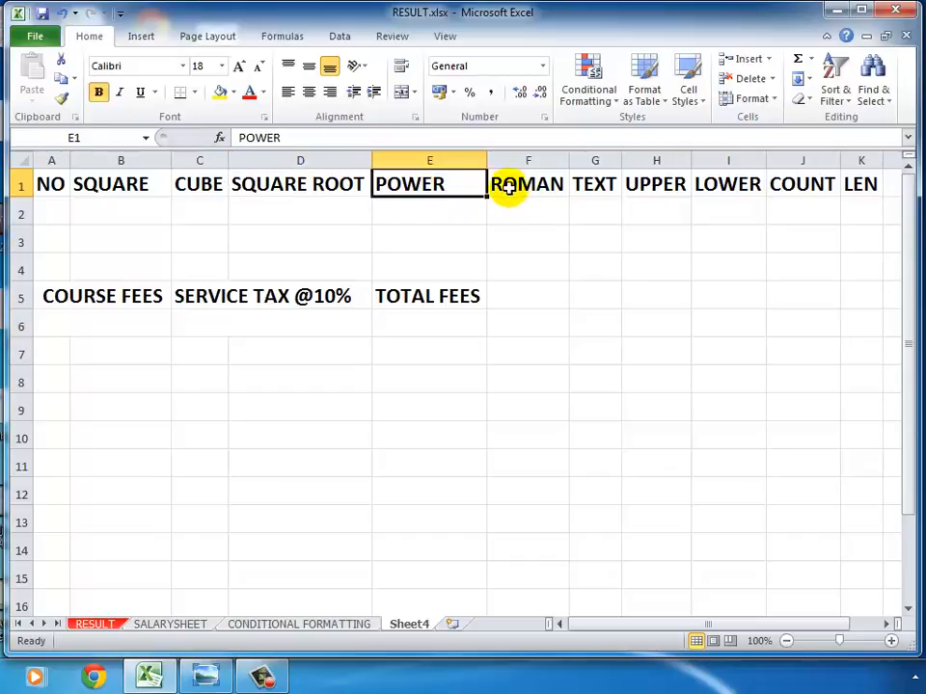
left_click(506, 187)
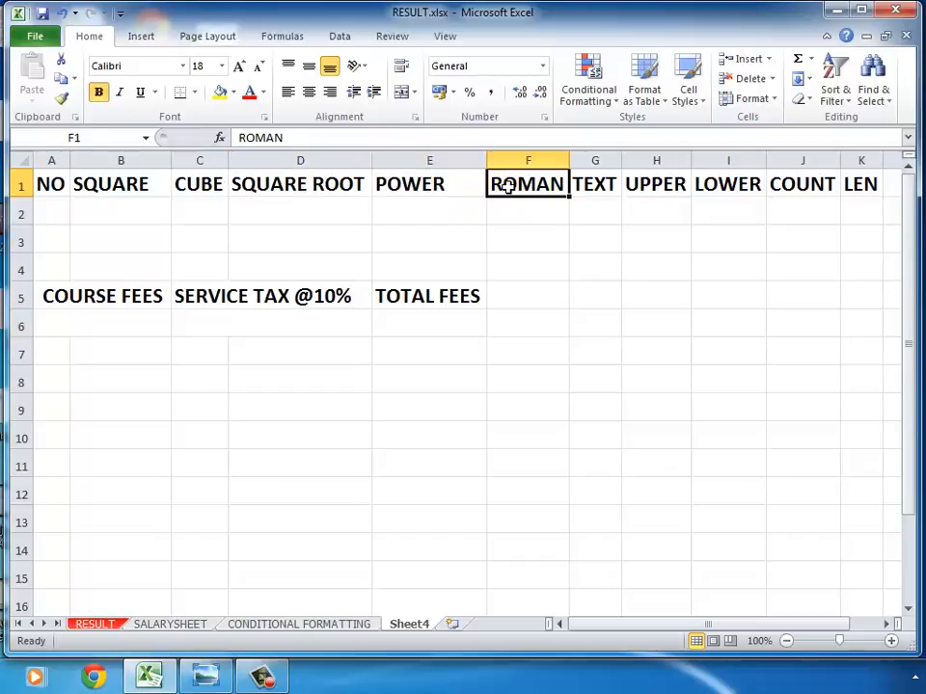
left_click(593, 184)
left_click(656, 184)
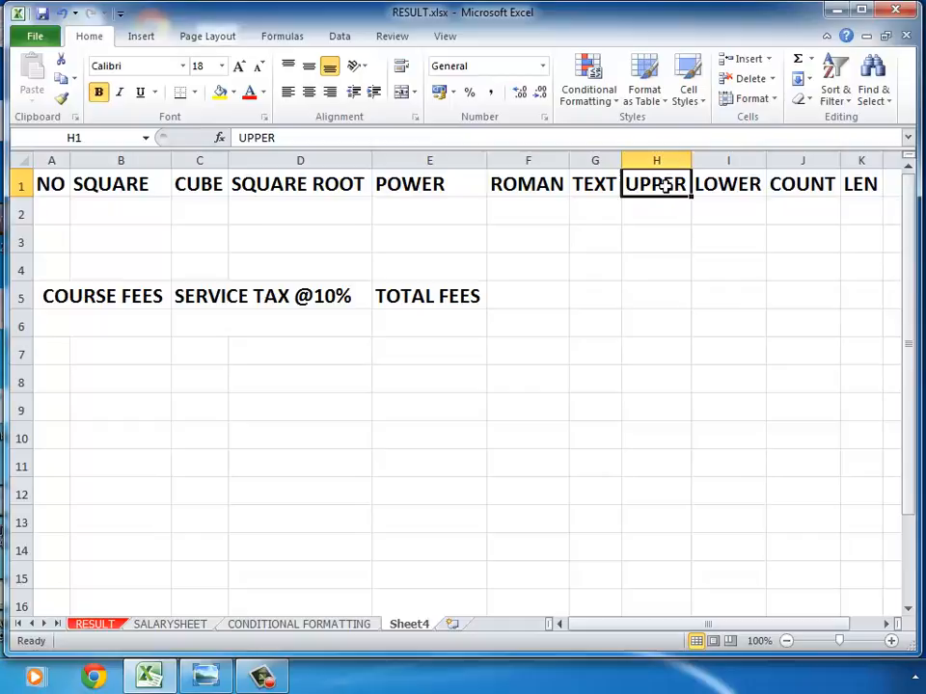
left_click(727, 186)
left_click(800, 186)
left_click(855, 186)
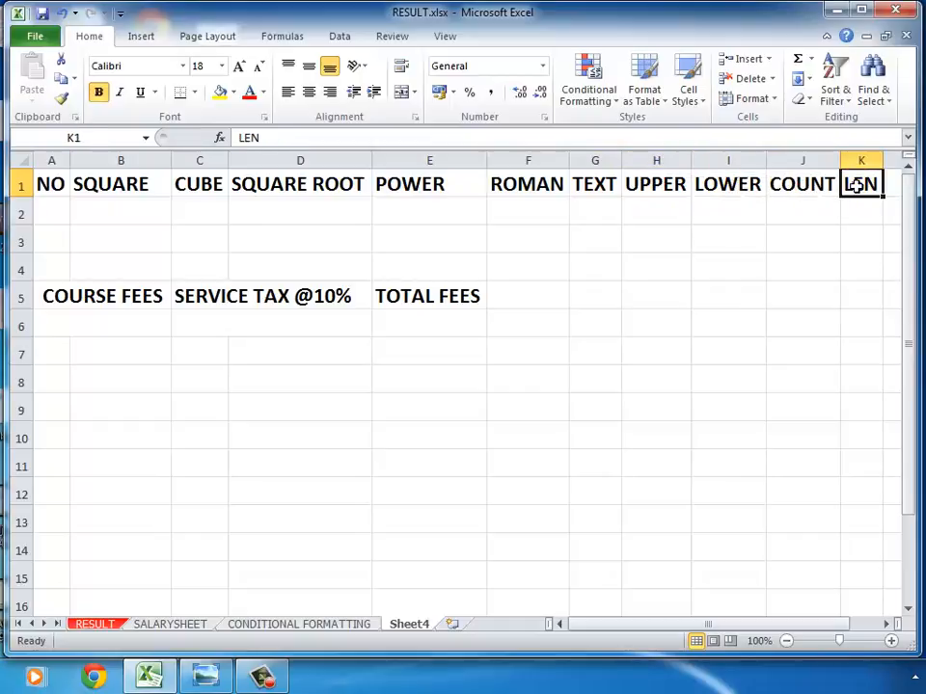
- Enter 2 under the NO heading in cell A2
left_click(55, 208)
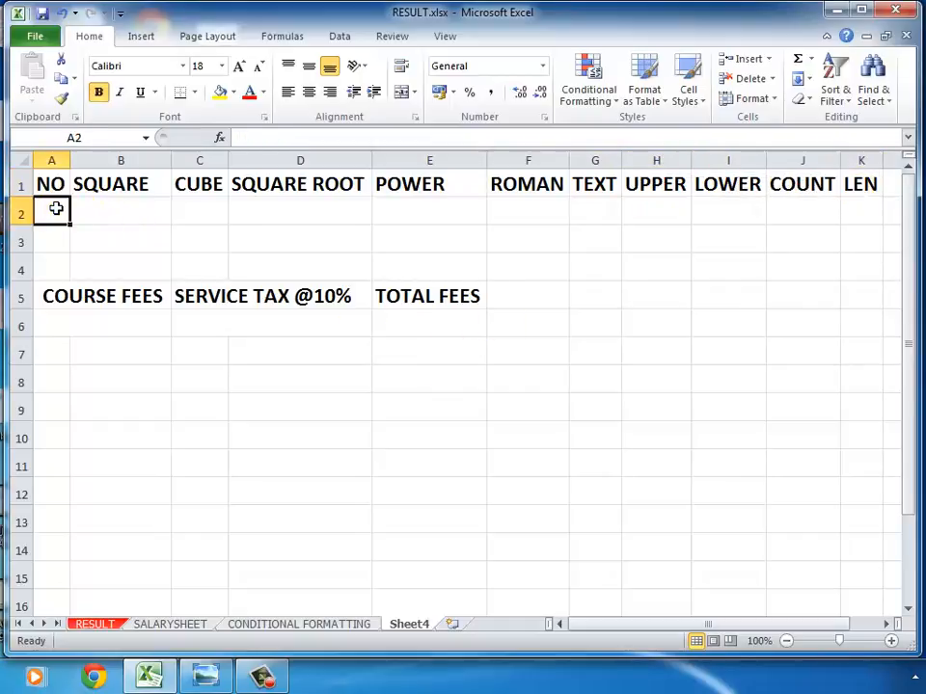
type("2")
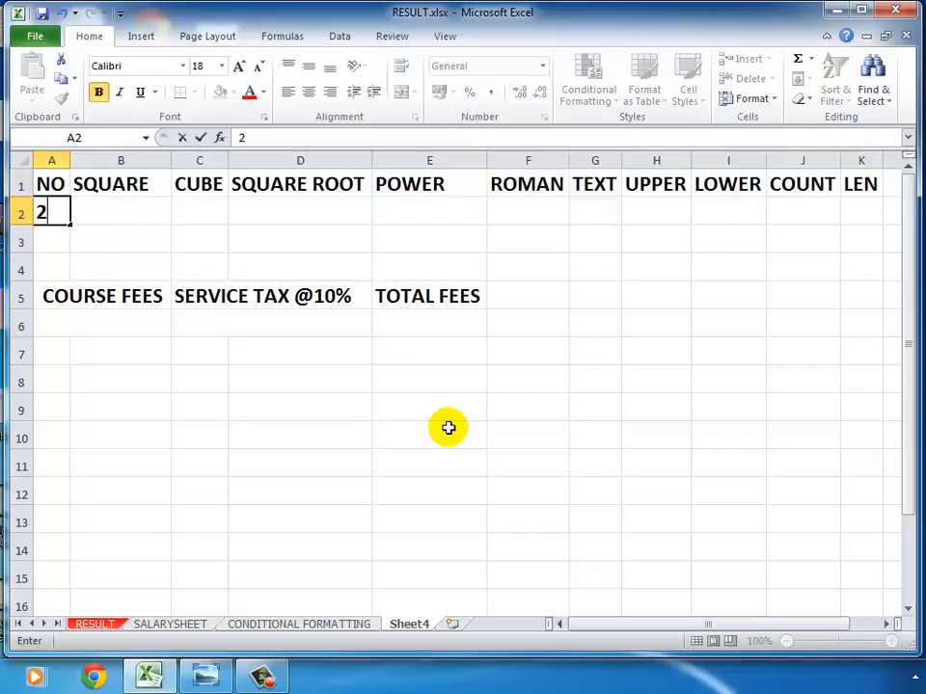
key("Tab")
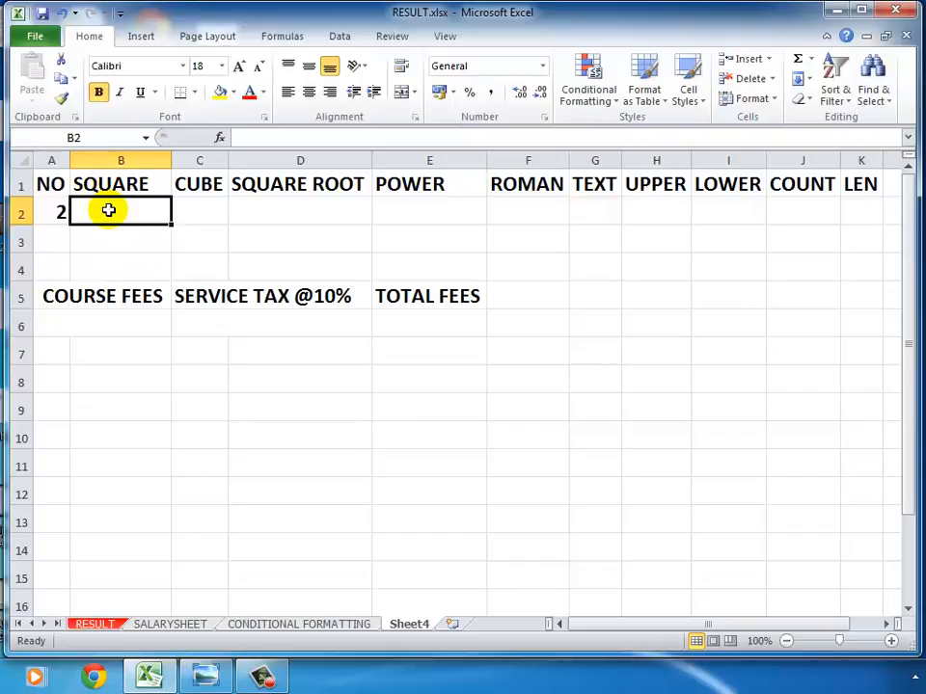
left_click(199, 183)
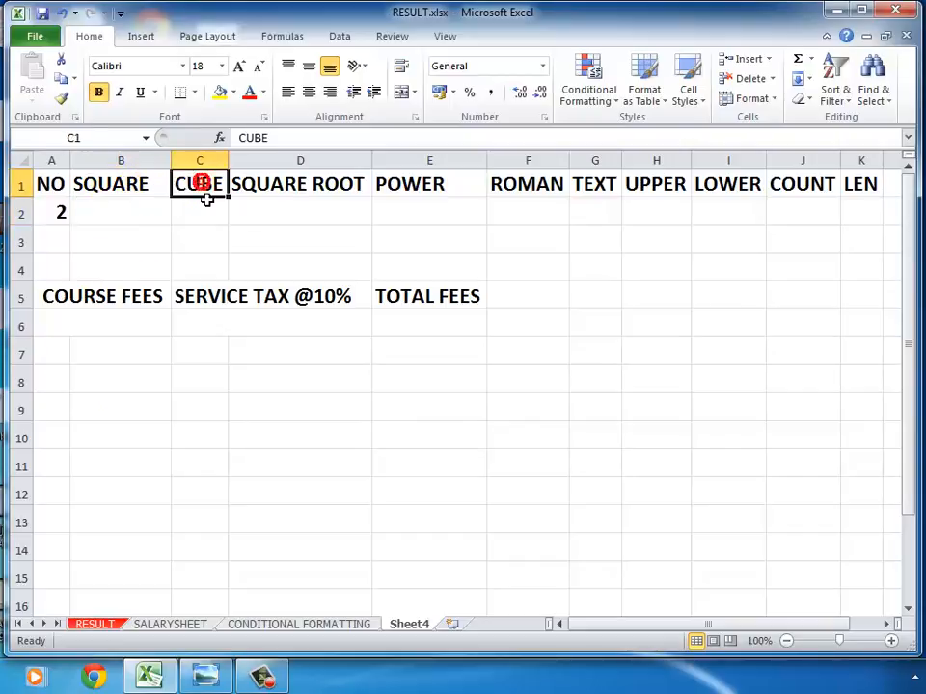
key("Return")
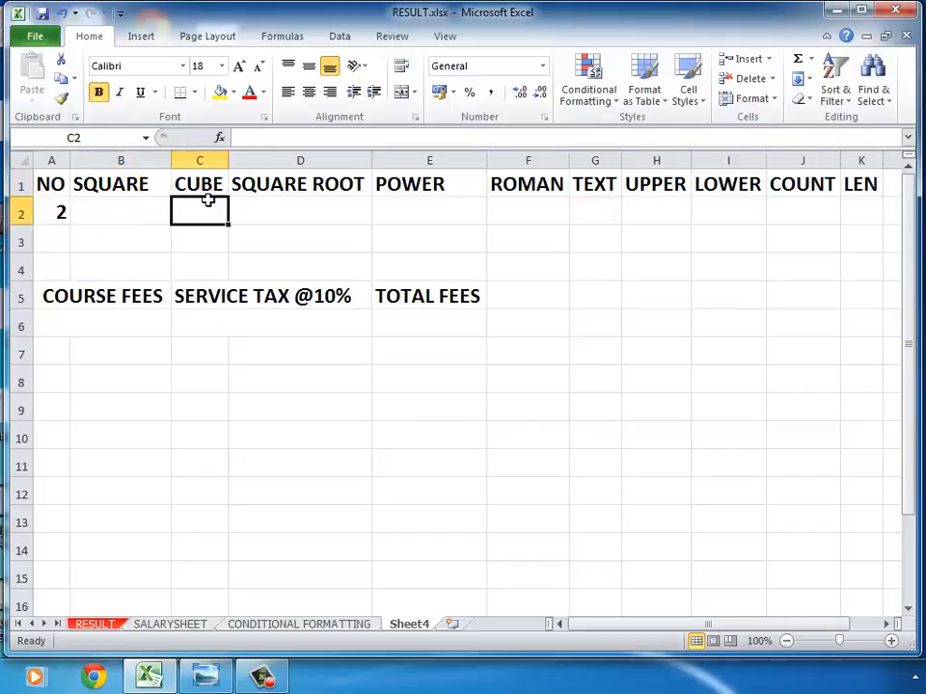
- Change the number in A2 to 5, and set it back to 2
left_click(63, 214)
type("5")
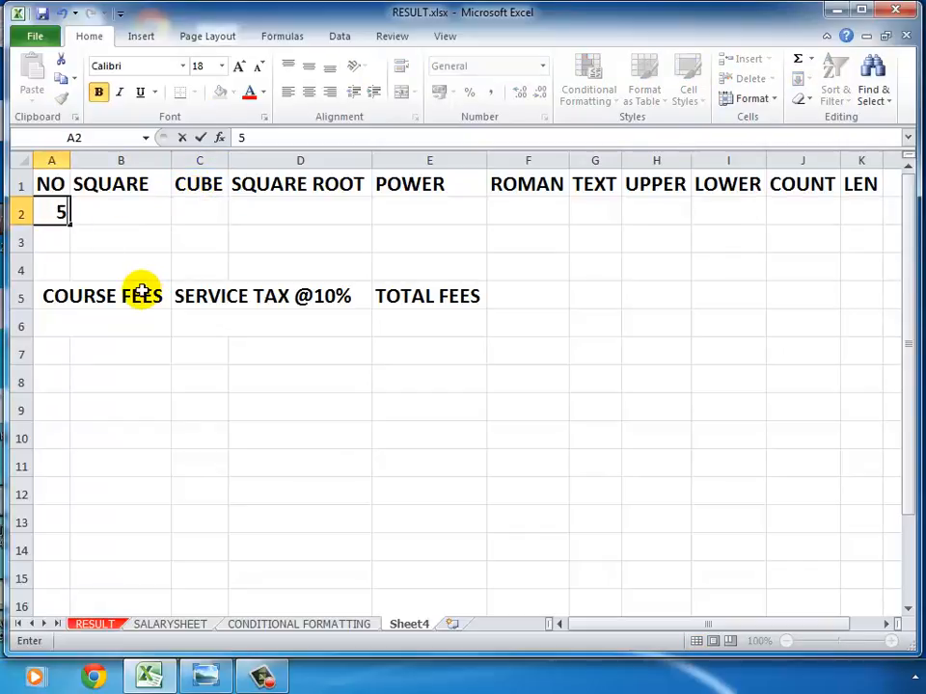
key("Tab")
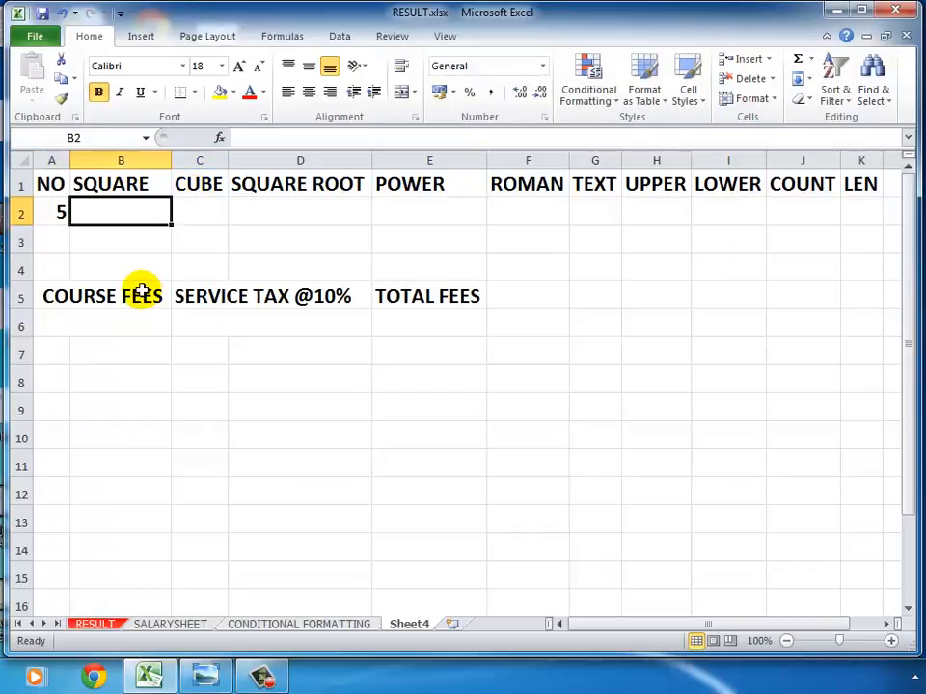
key("Left")
type("2")
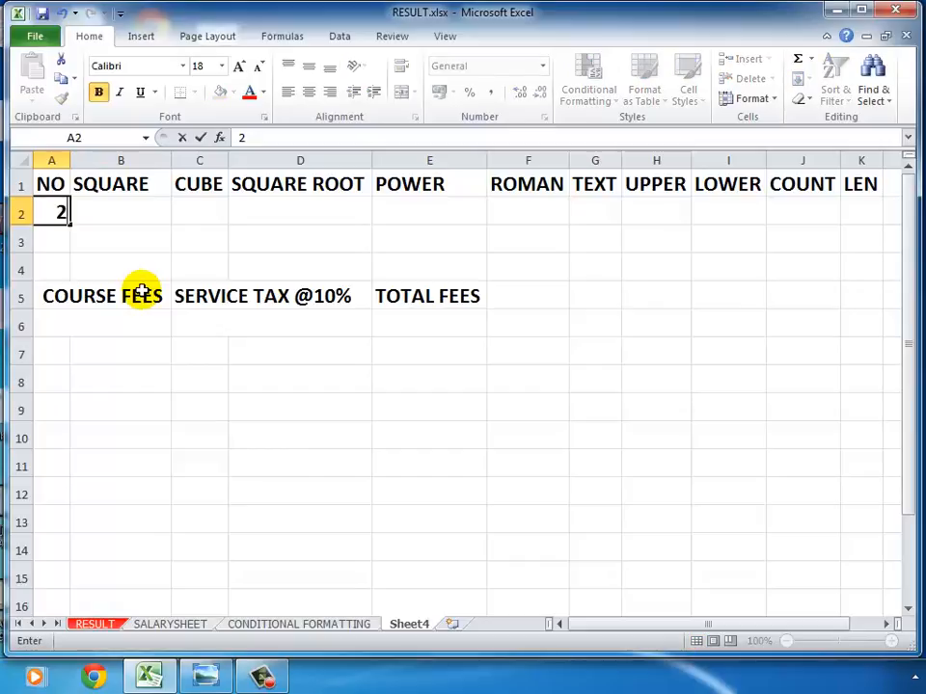
key("Tab")
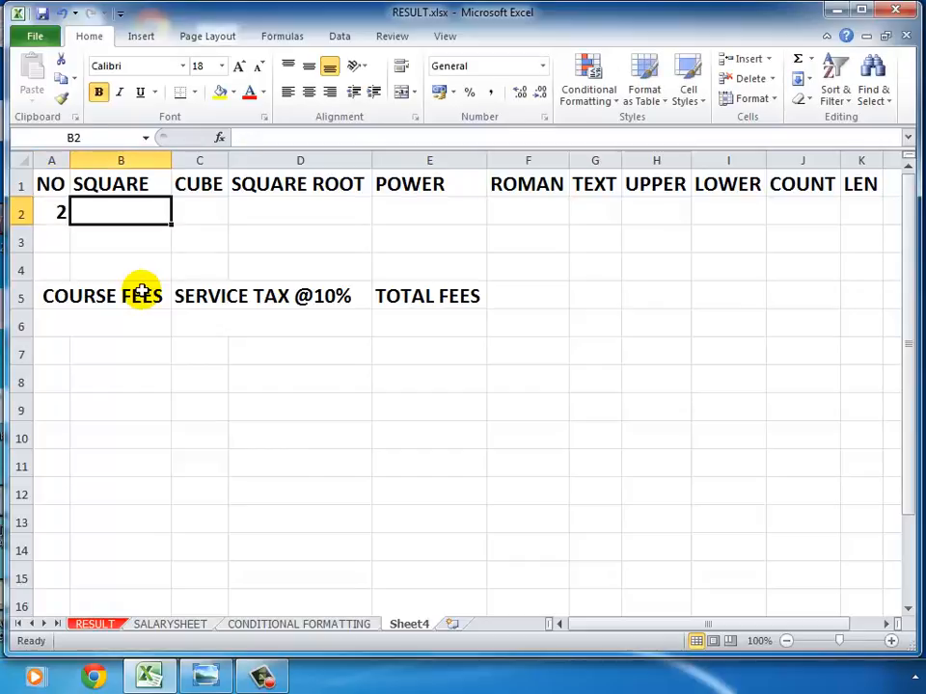
- Enter the fixed values 4 in B2 under SQUARE and 8 in C2 under CUBE
type("4")
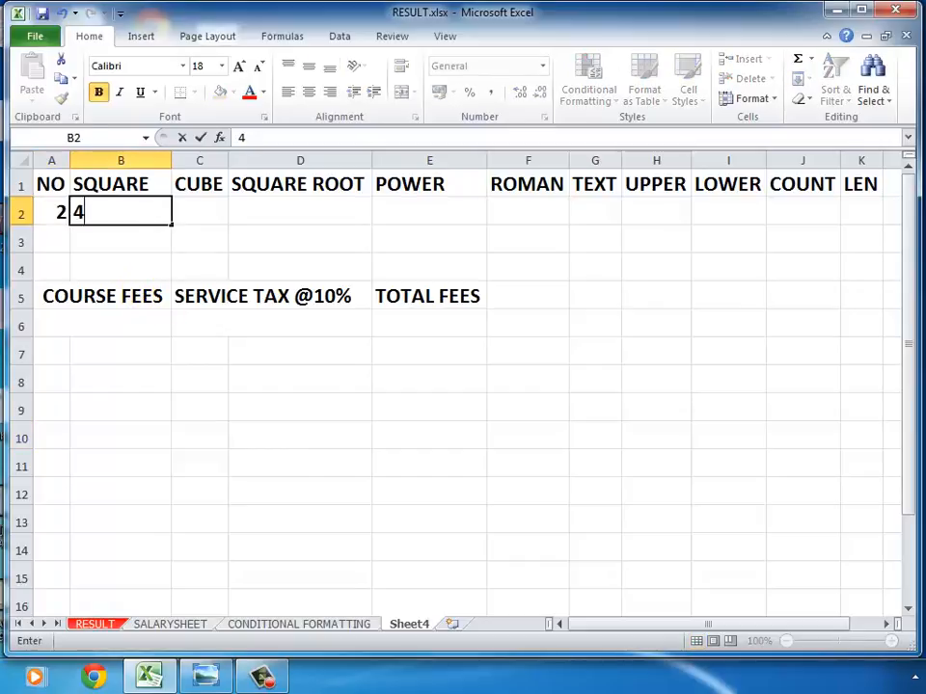
key("Tab")
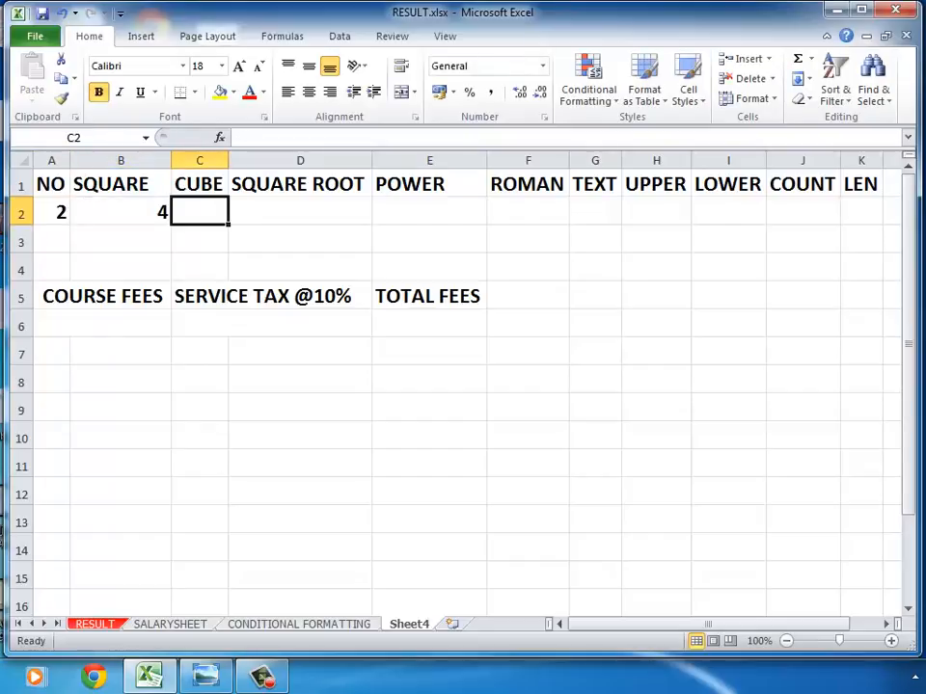
type("8")
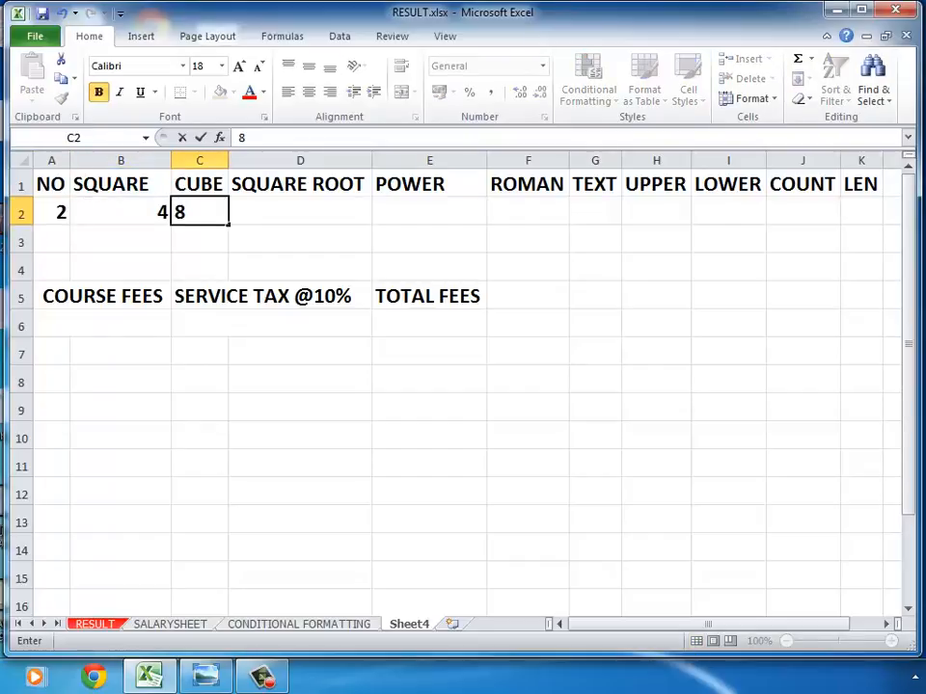
key("Tab")
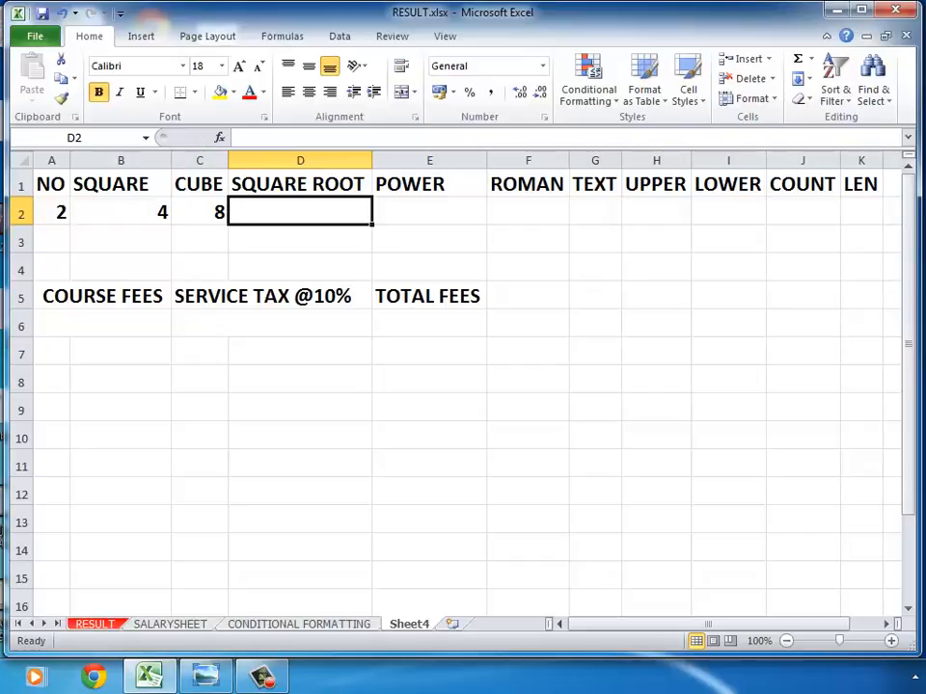
left_click(136, 208)
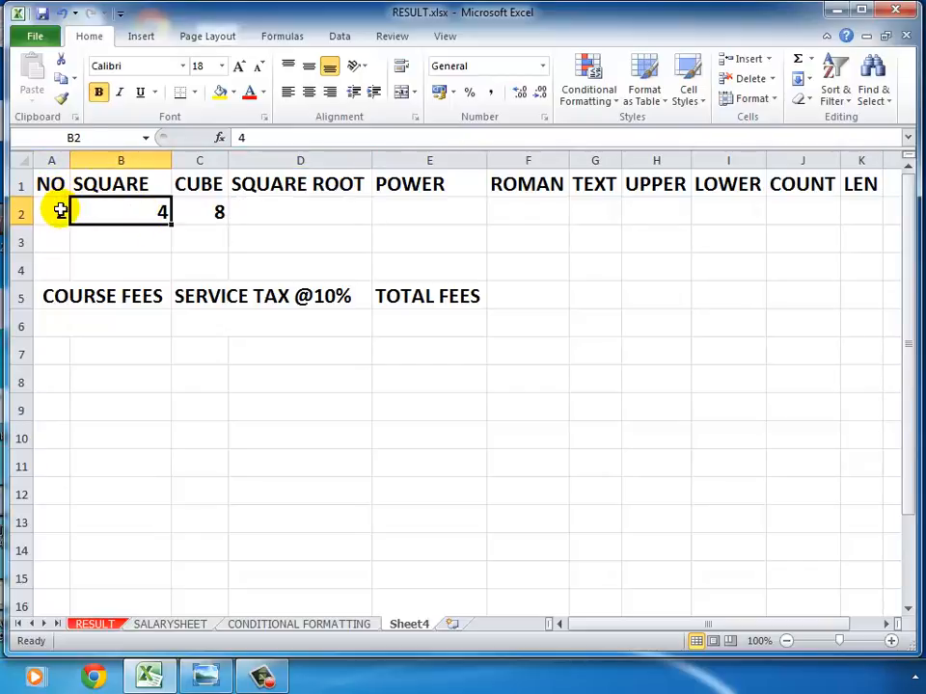
left_click(182, 235)
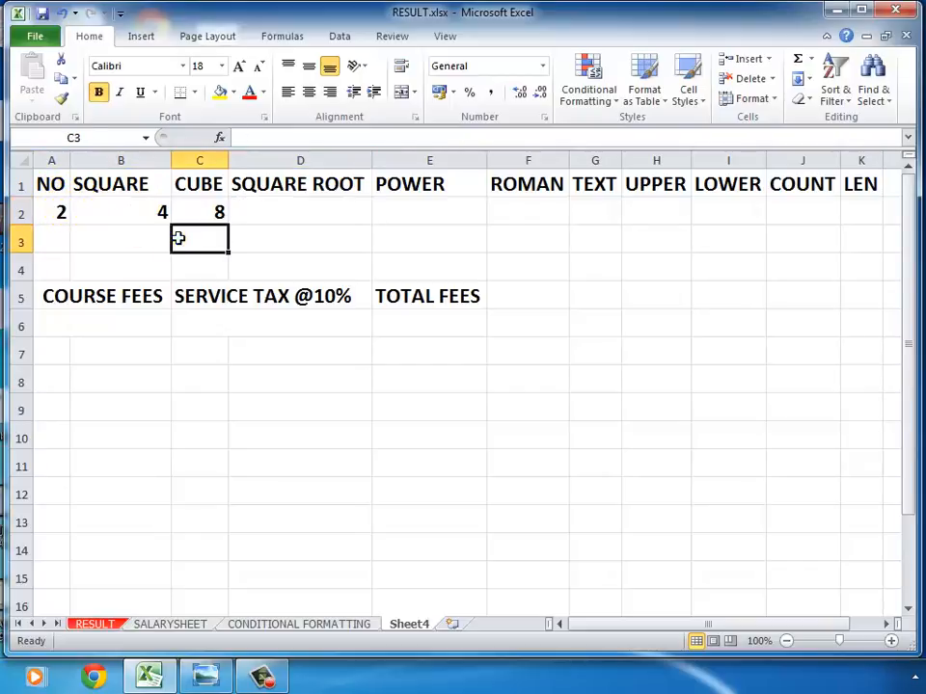
- Set the number in cell A2 to 5
left_click(61, 213)
type("5")
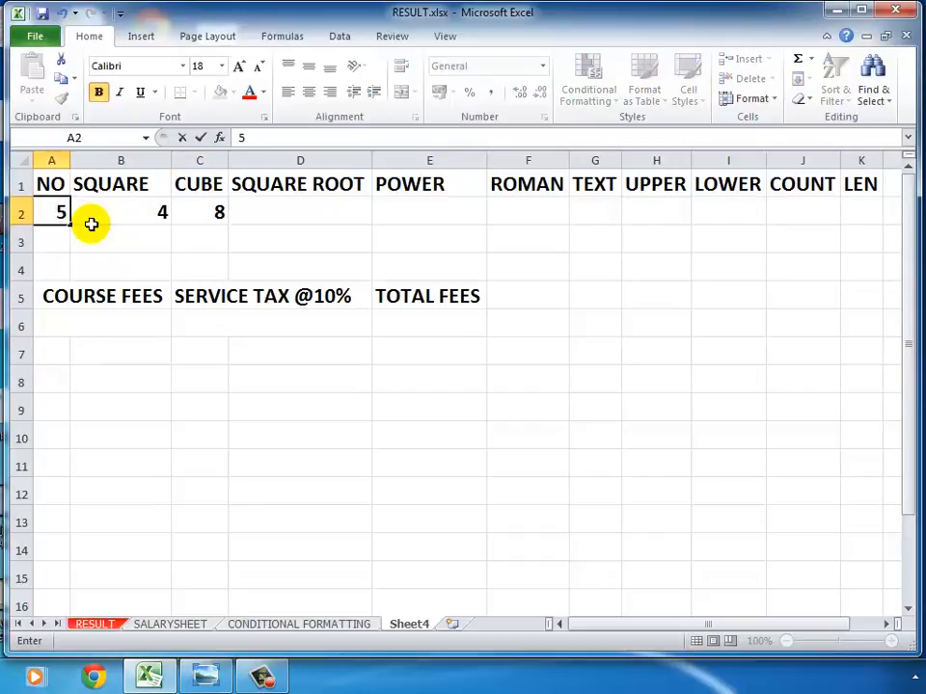
left_click(92, 225)
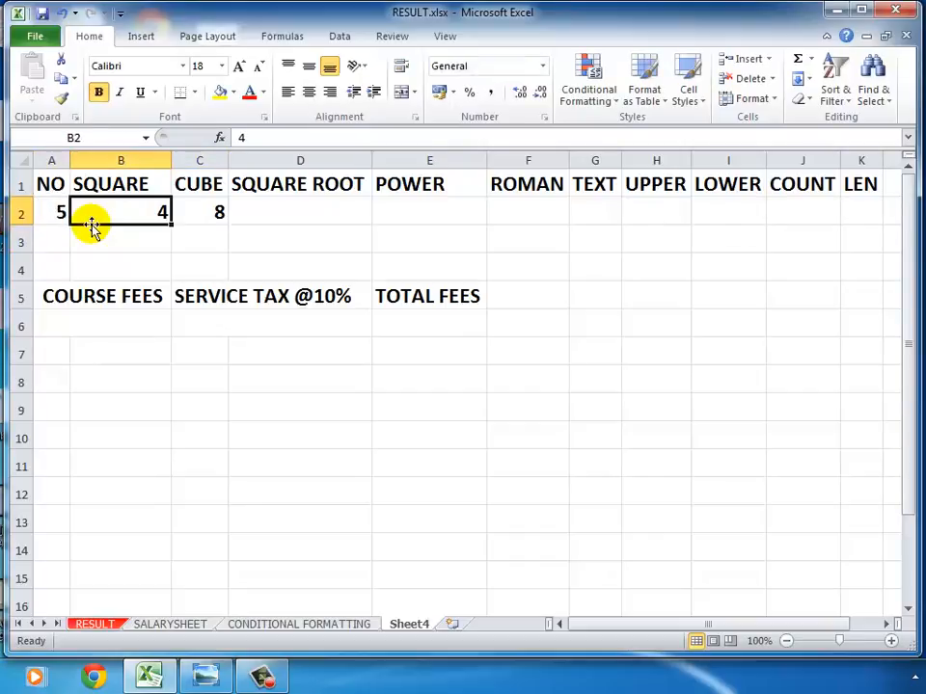
- Replace the fixed square in B2 with 25 and the fixed cube in C2 with 125
type("25")
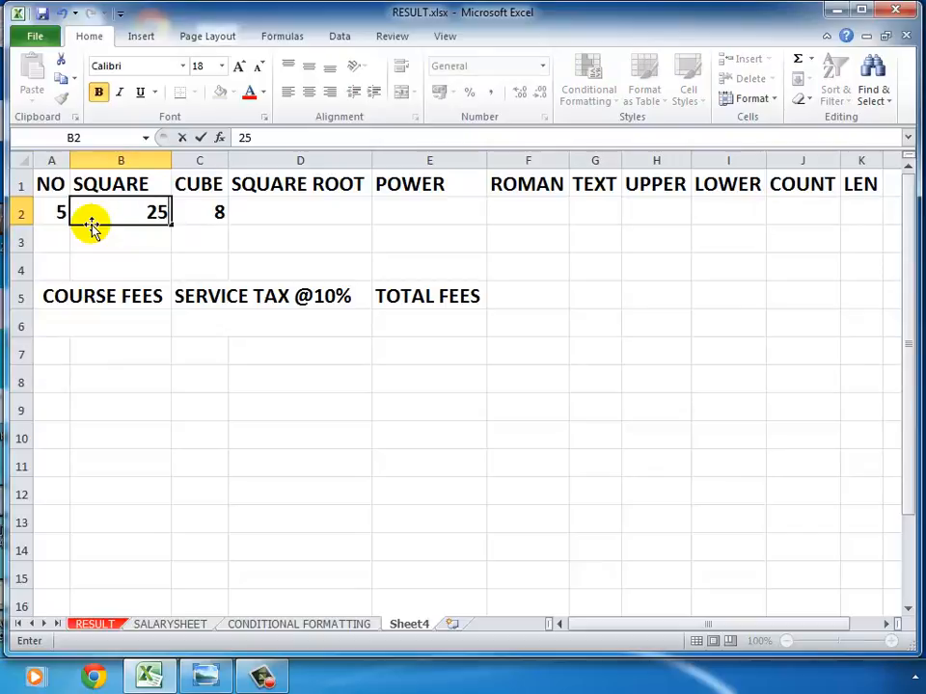
key("Tab")
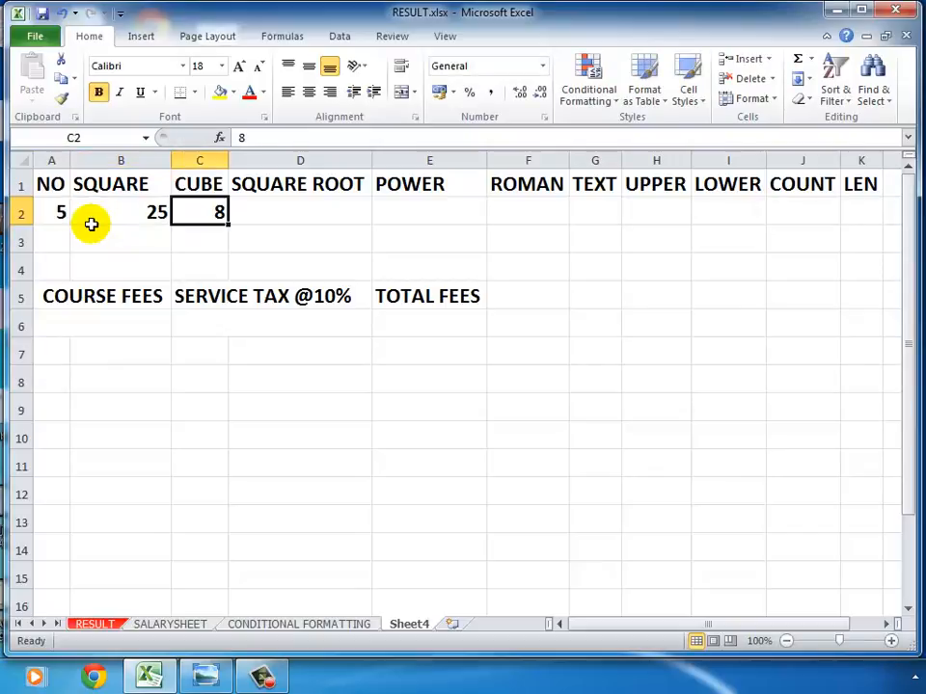
type("125")
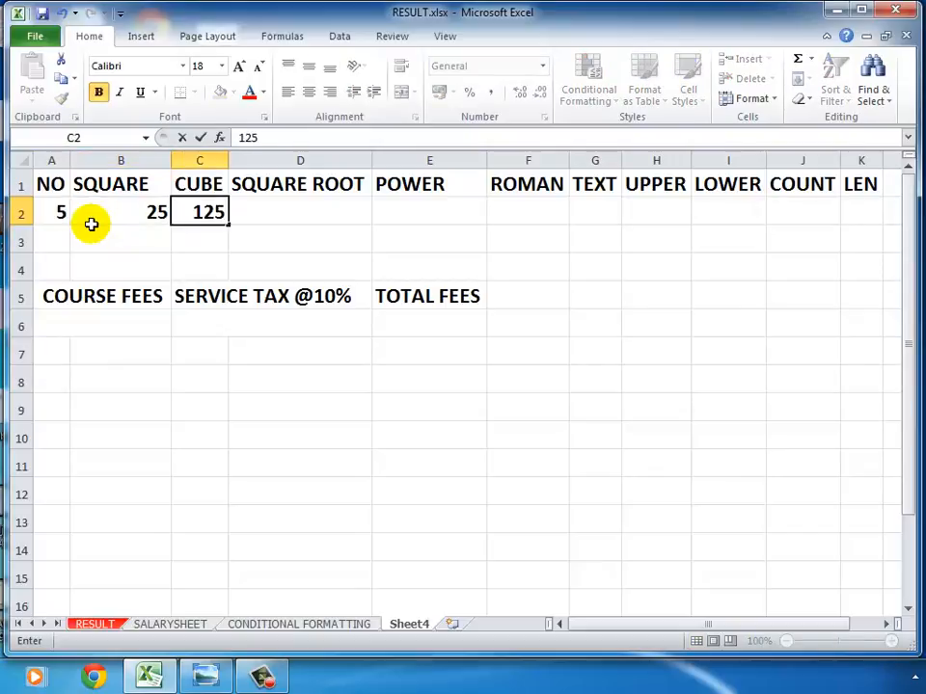
key("Tab")
- Clear the manually entered square and cube values from B2:C2
left_click(187, 385)
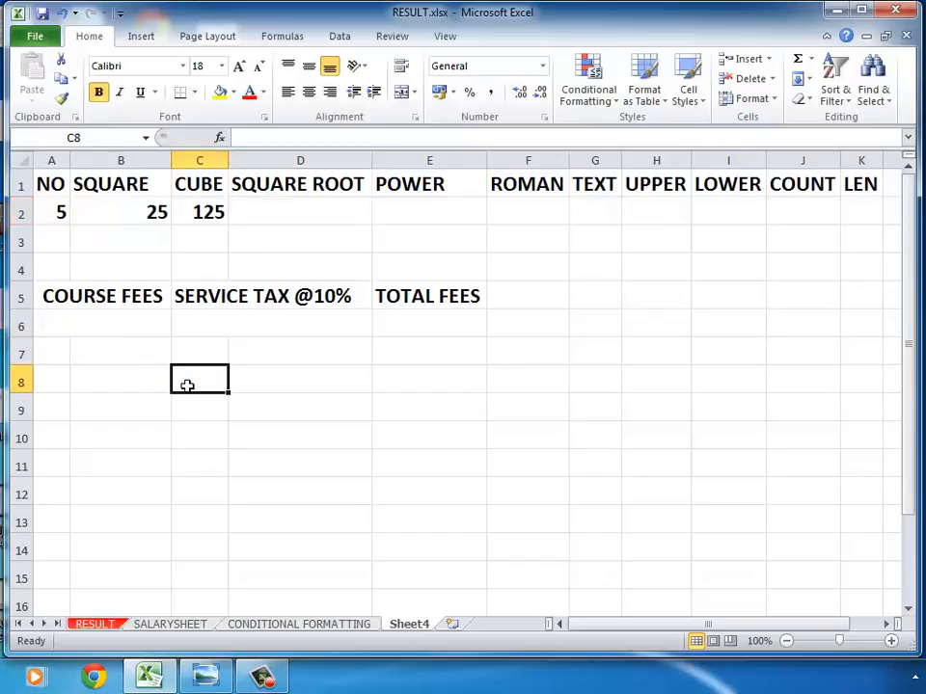
left_click_drag(131, 209, 212, 209)
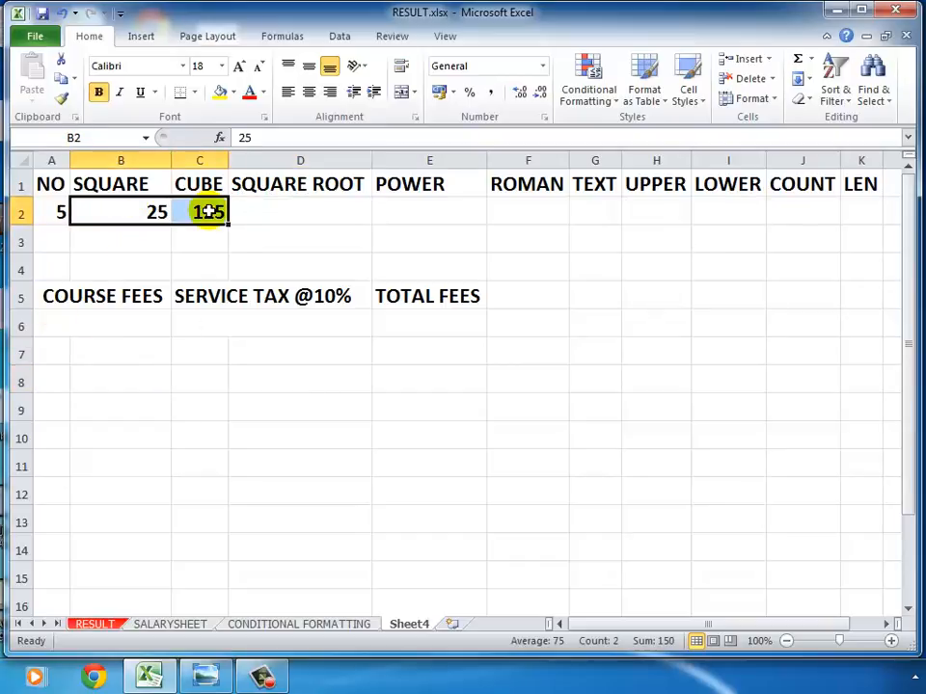
key("Delete")
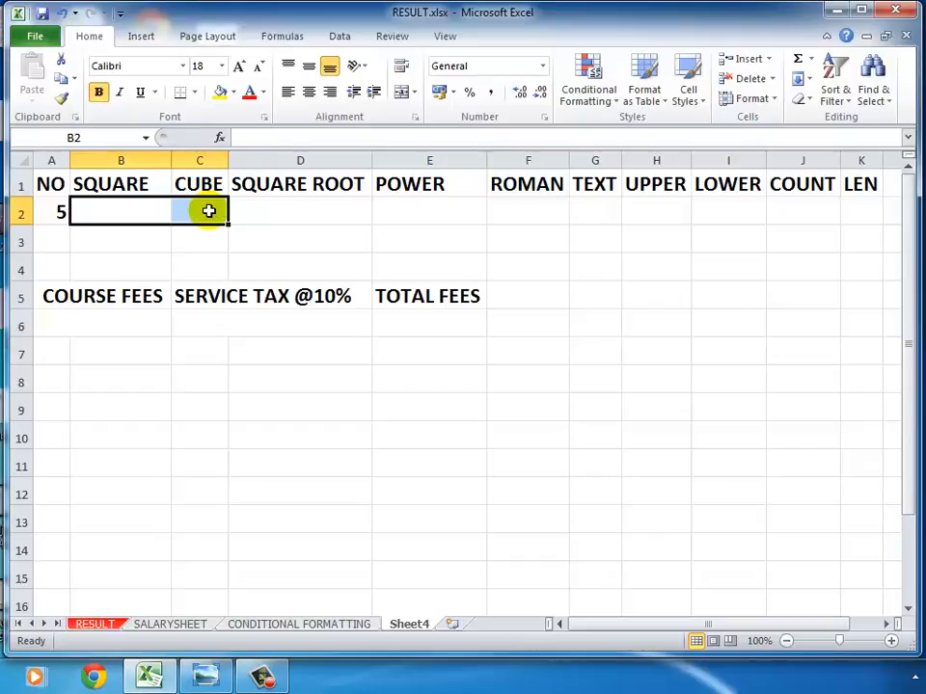
- Enter the formula =A2*A2 in B2 to calculate the square of the number
left_click(112, 211)
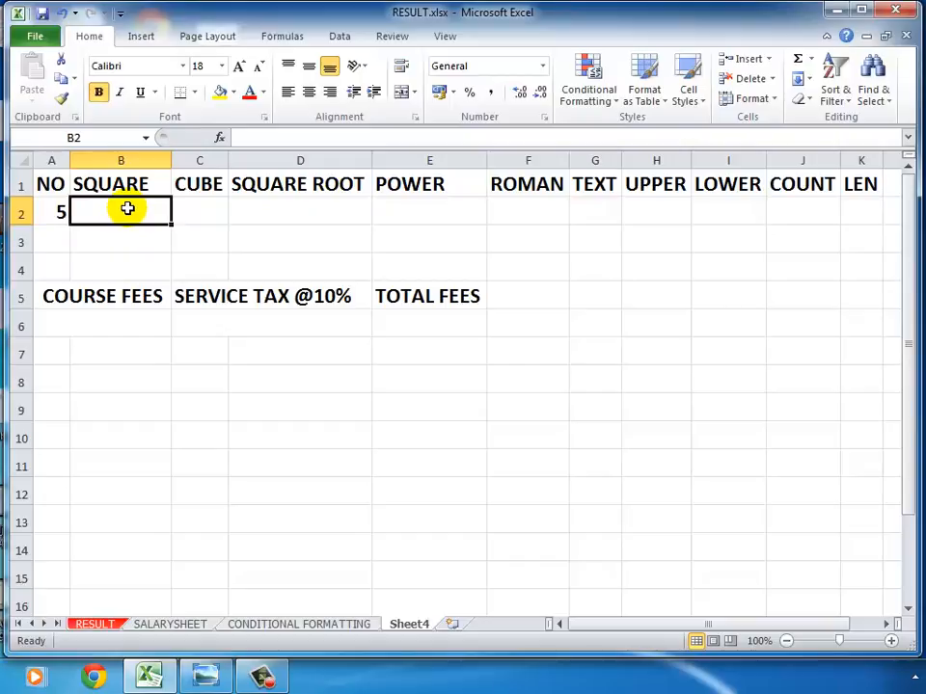
type("=")
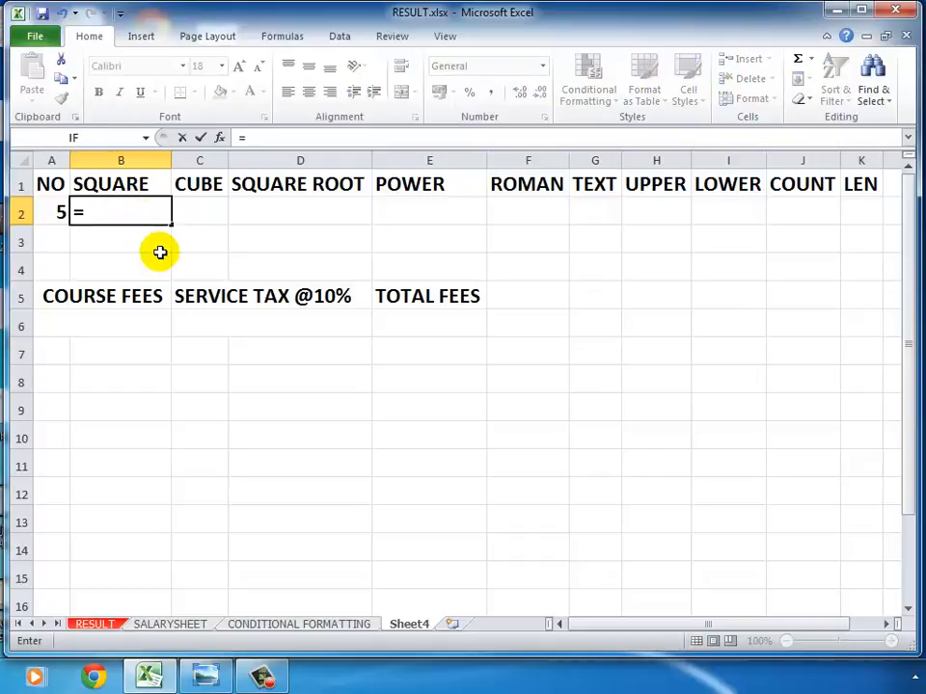
left_click(54, 209)
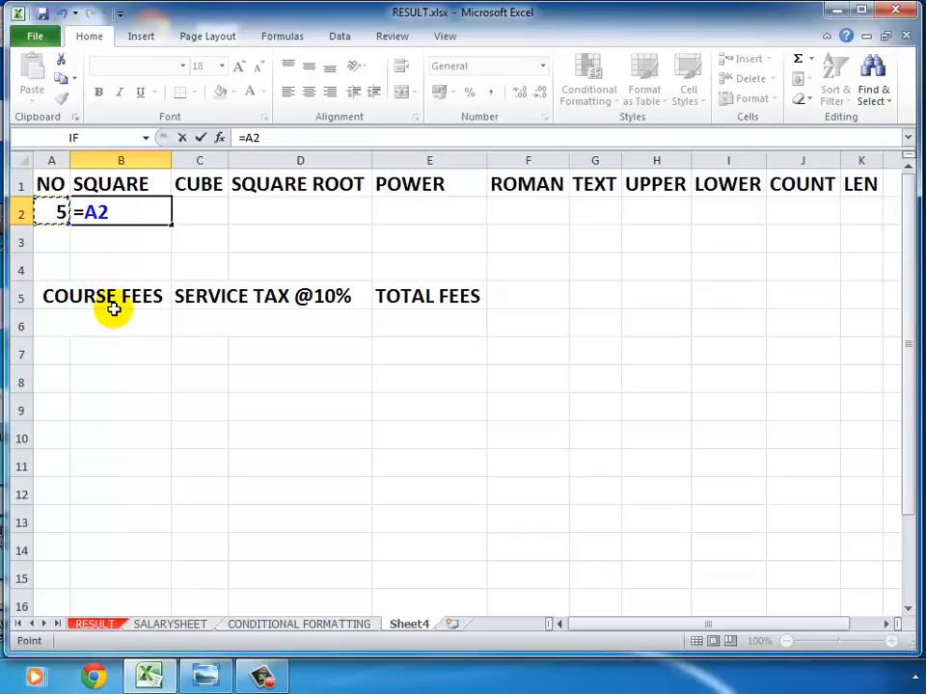
type("*")
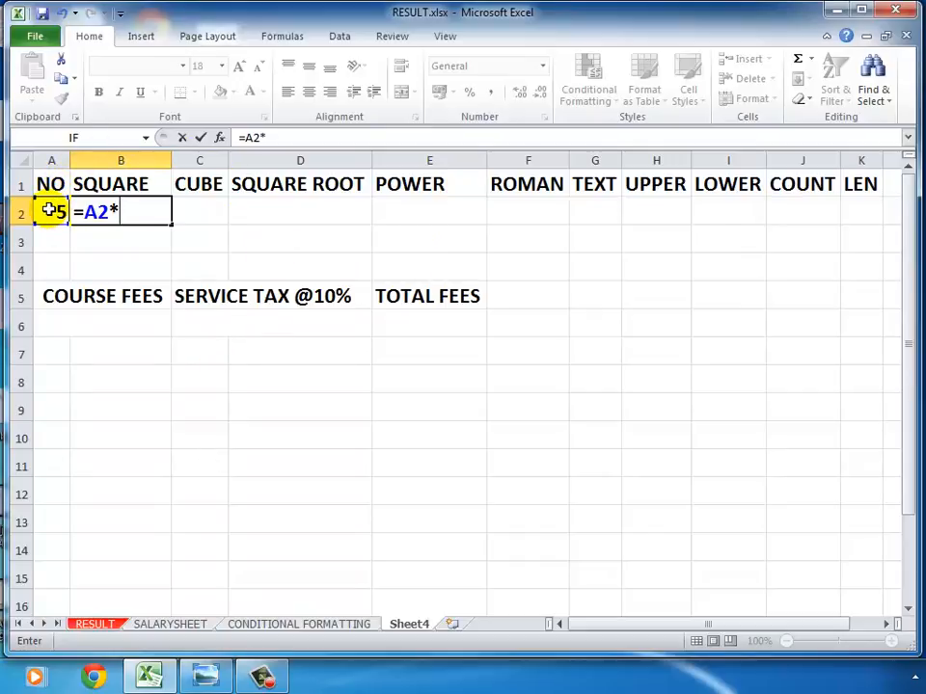
left_click(46, 212)
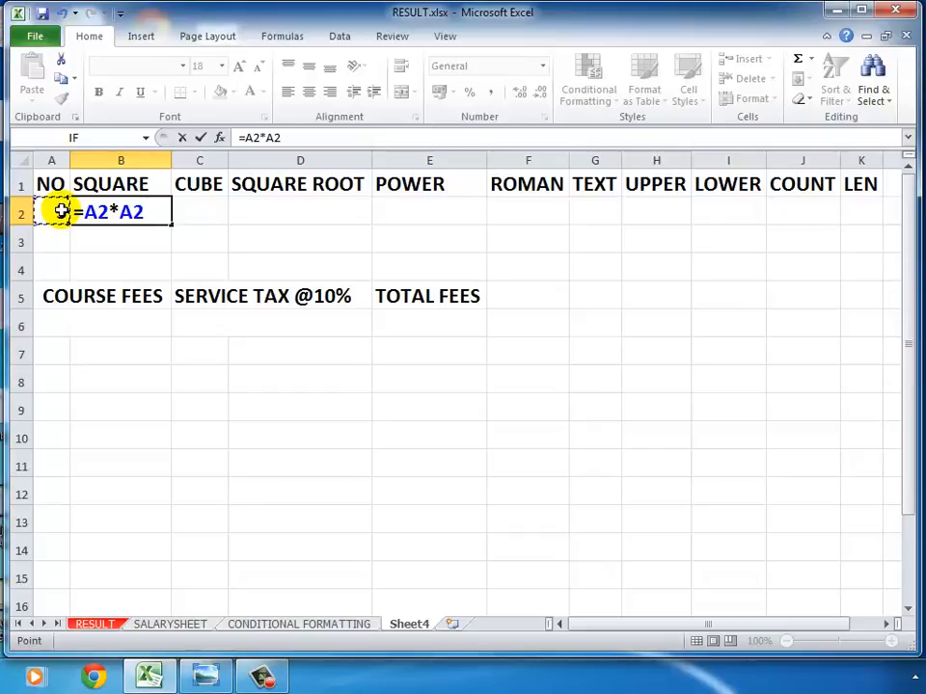
key("Return")
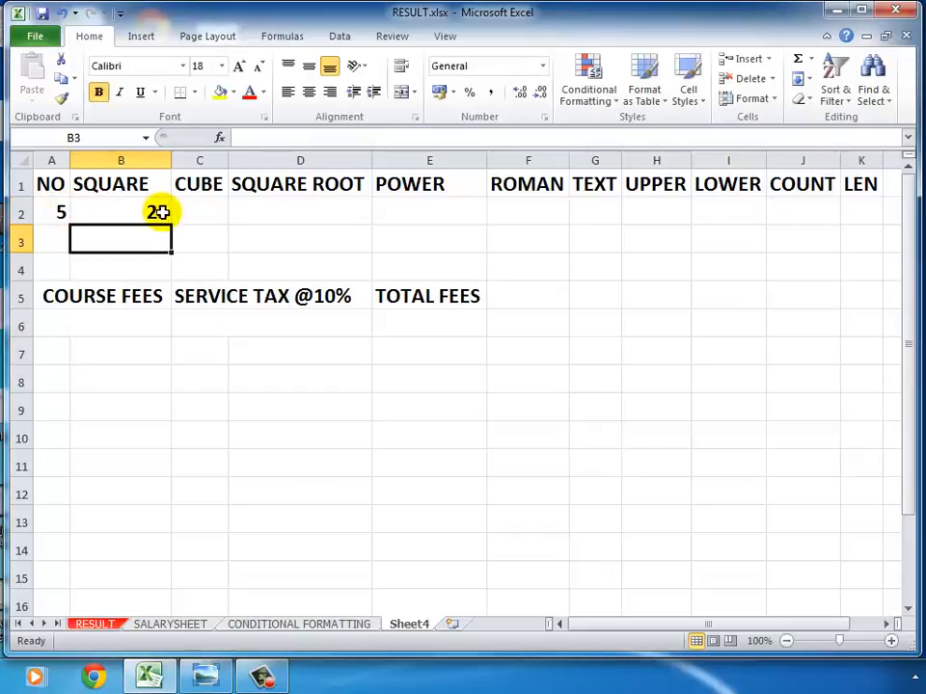
- Enter the formula =A2*A2*A2 in C2 to calculate the cube of the number
left_click(204, 207)
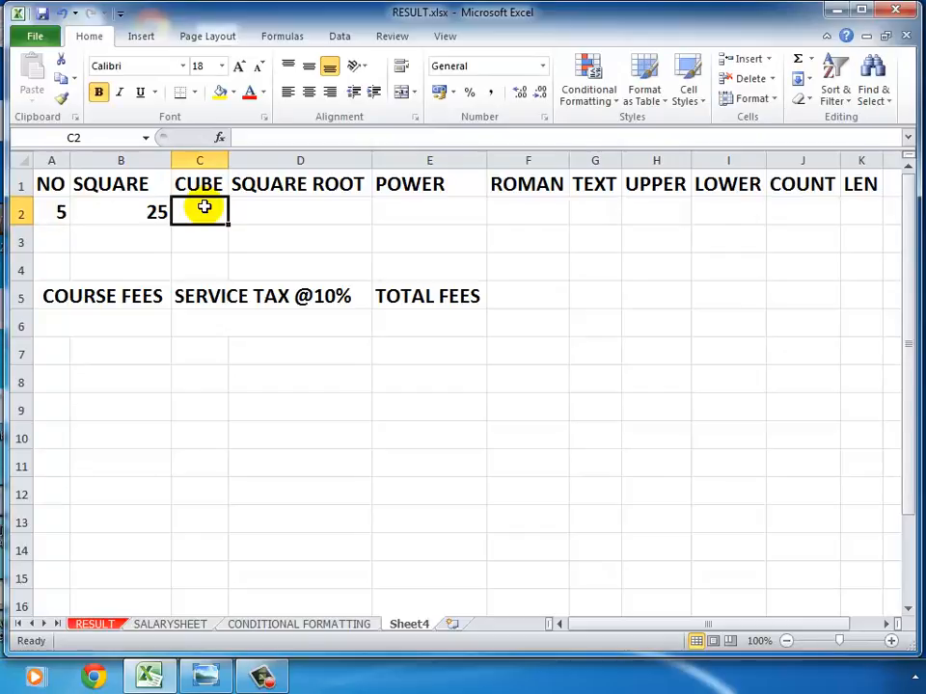
type("=")
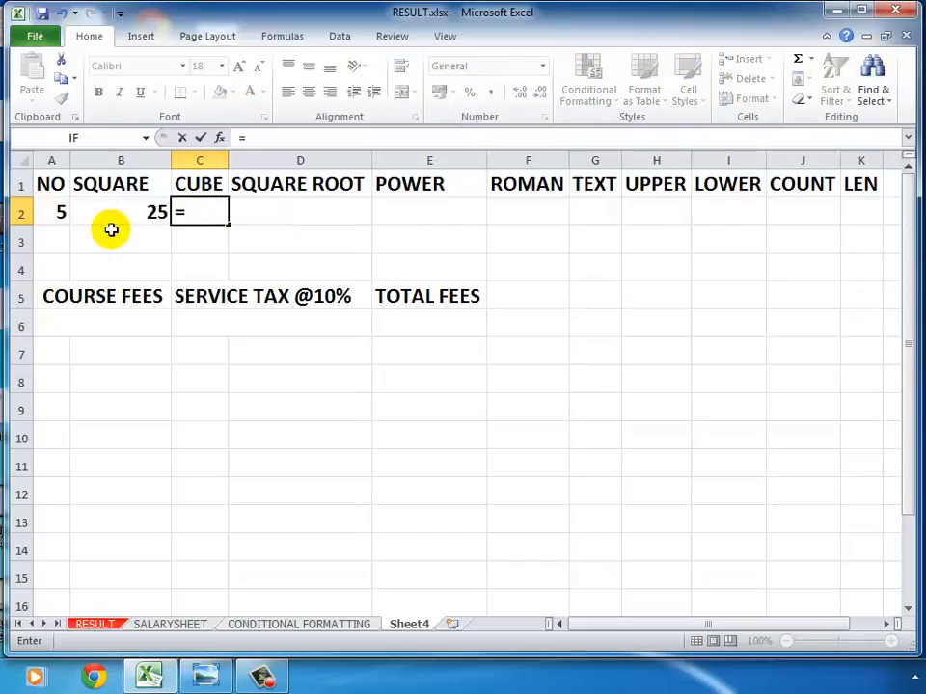
left_click(50, 208)
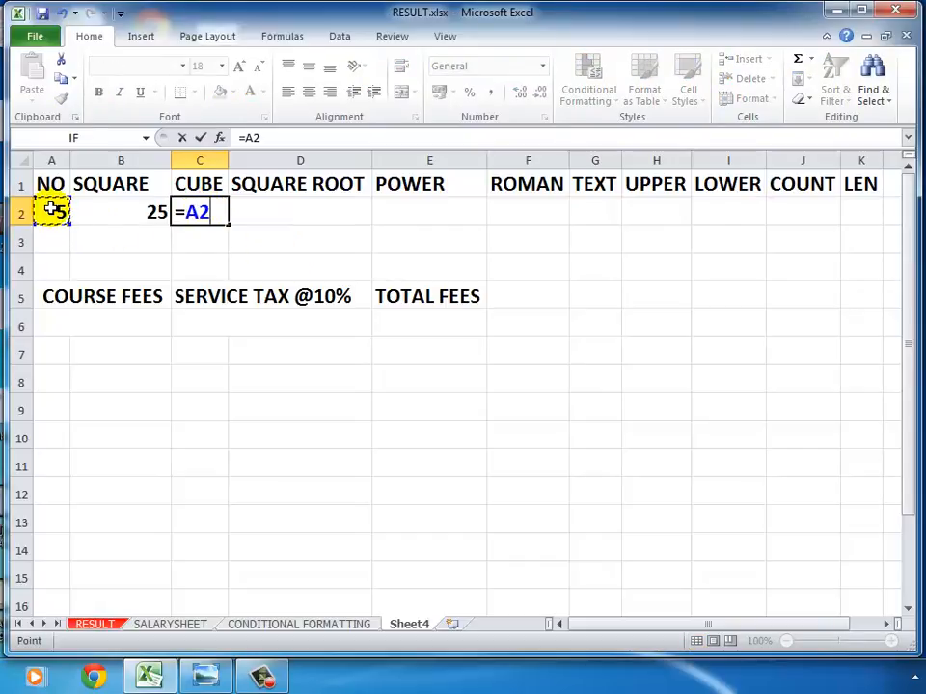
type("*")
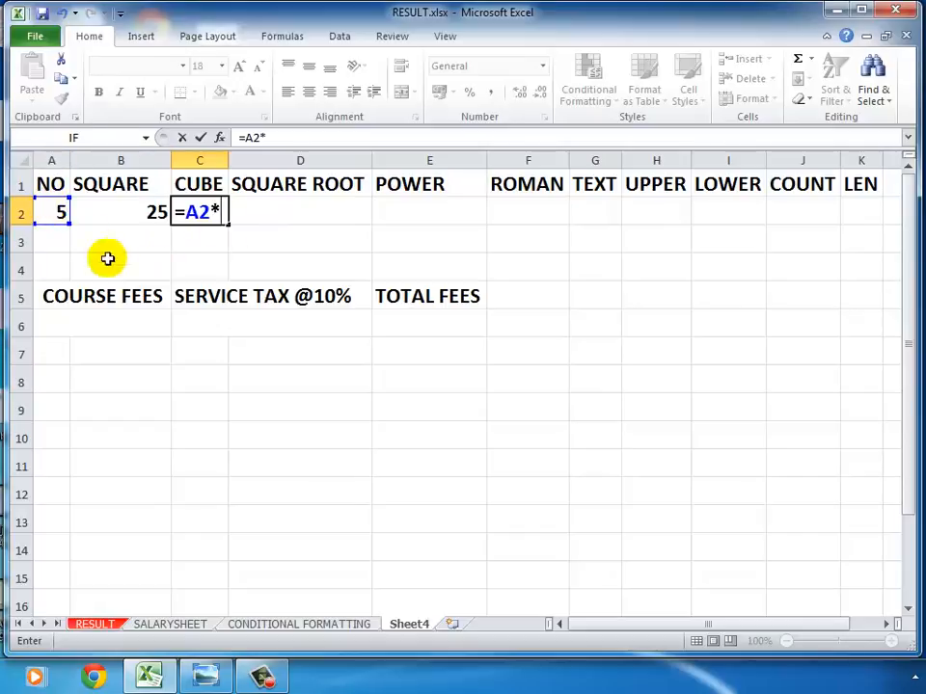
left_click(55, 210)
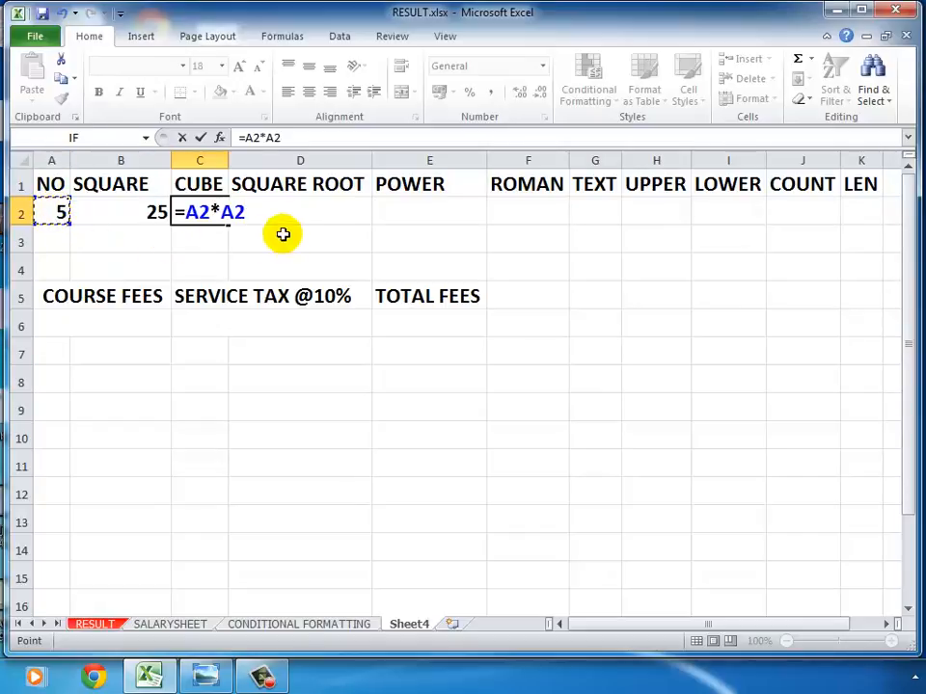
type("*")
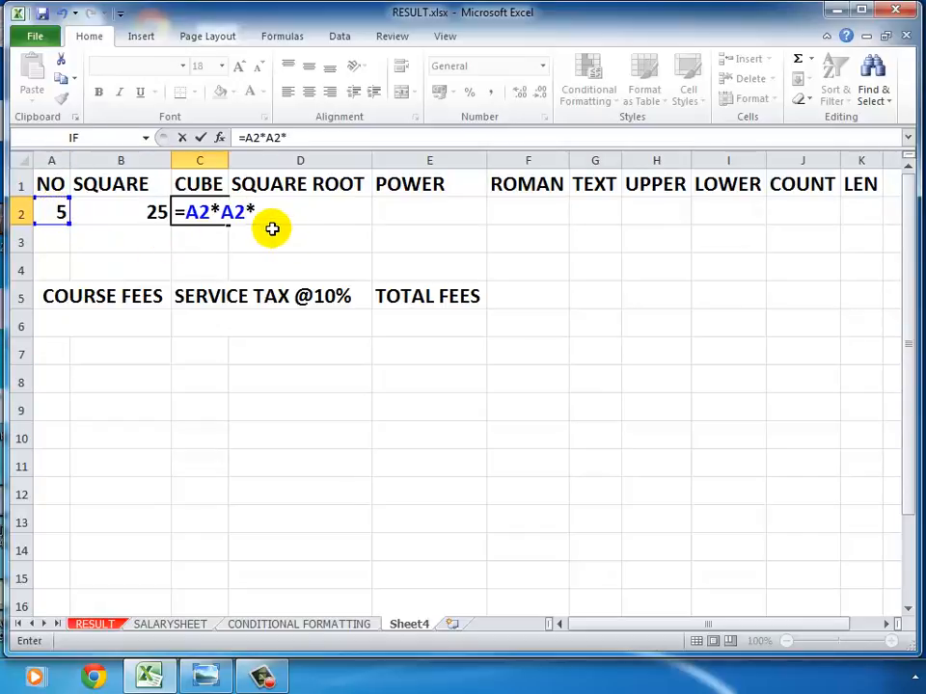
left_click(53, 213)
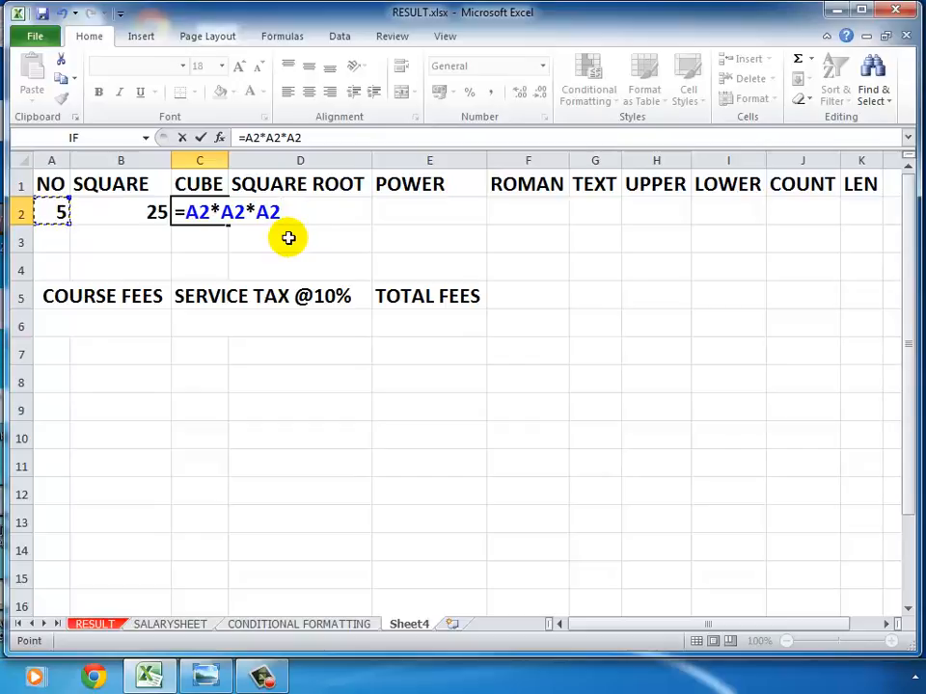
key("Return")
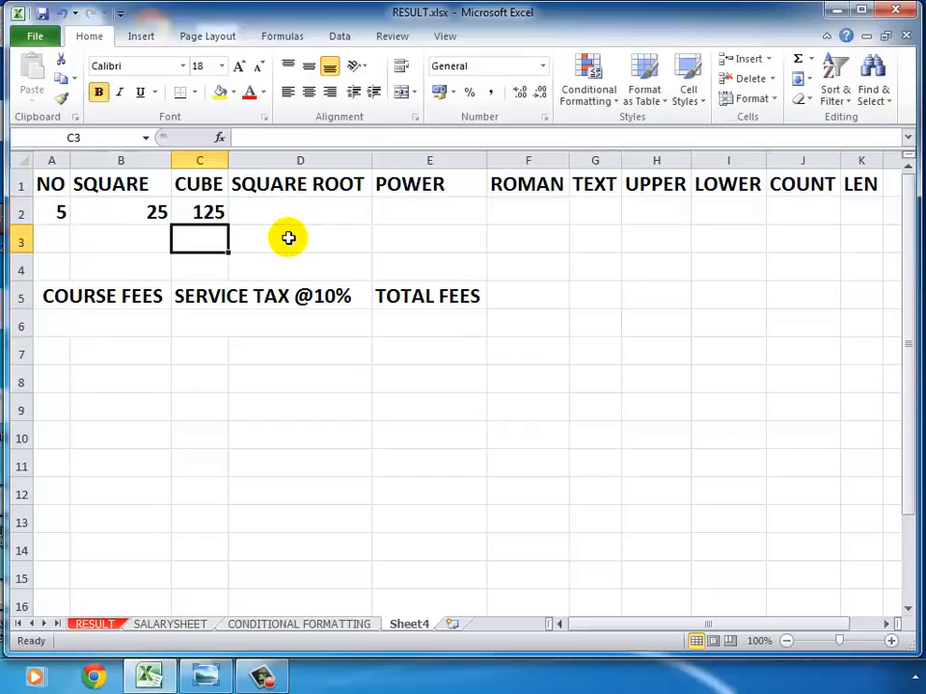
left_click(197, 214)
- Enter the formula =SQRT(B2) in D2 to calculate the square root of the squared value
left_click(288, 213)
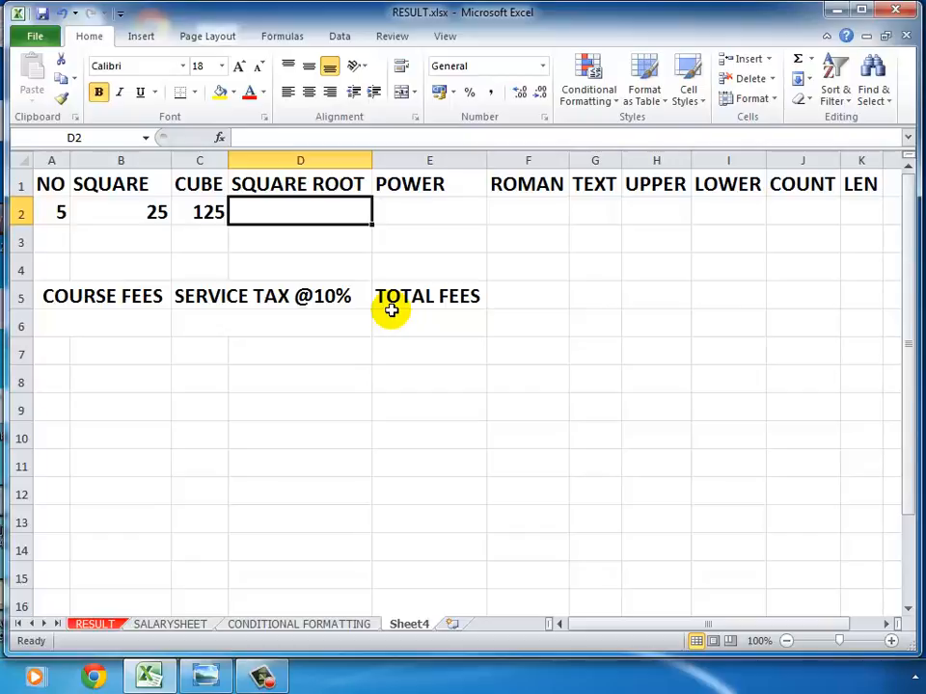
left_click(103, 210)
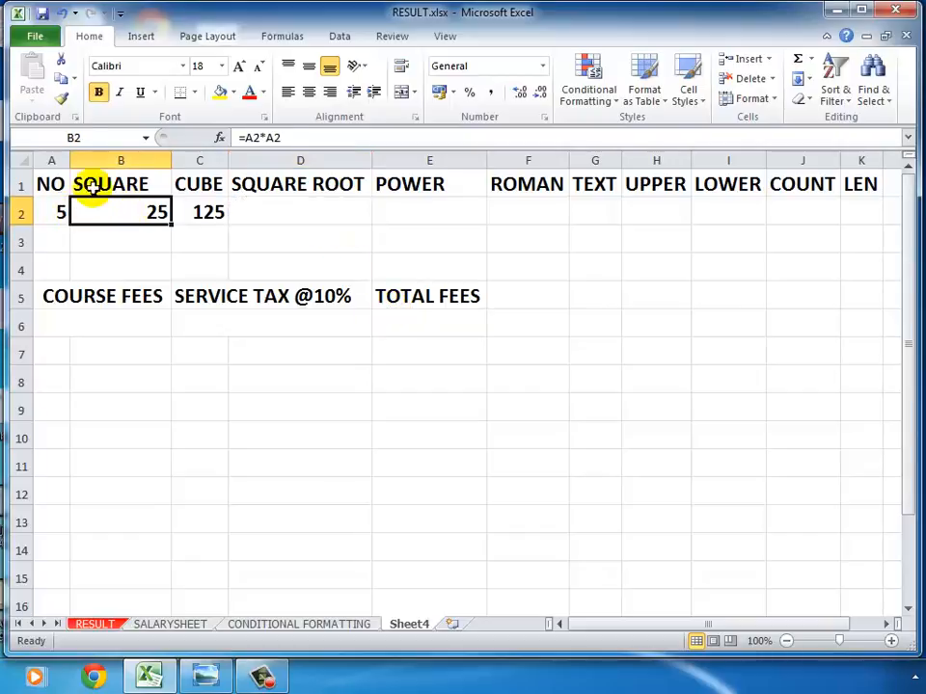
left_click(51, 209)
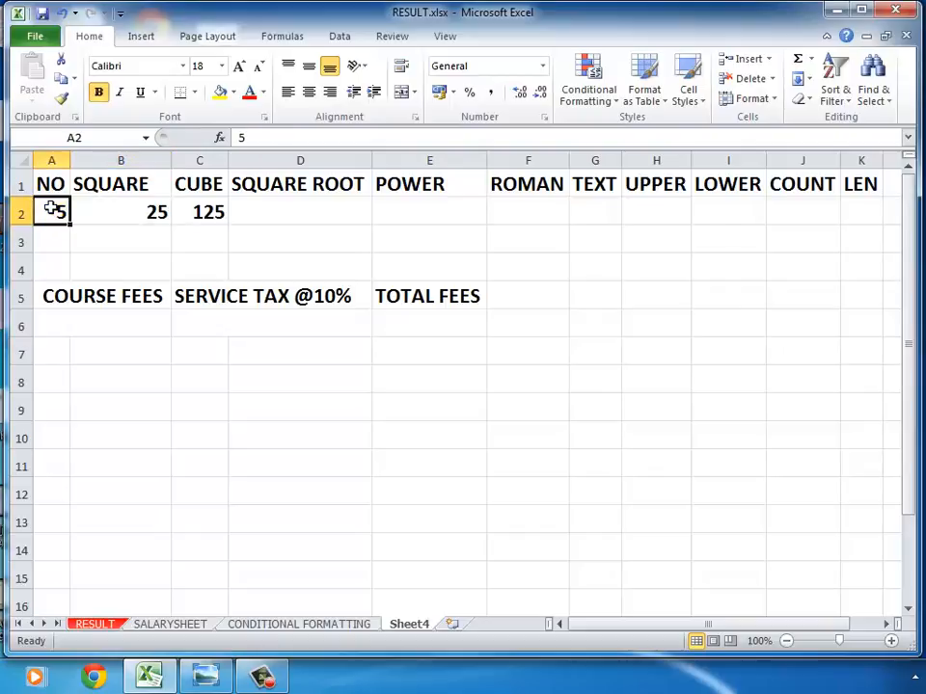
left_click(244, 209)
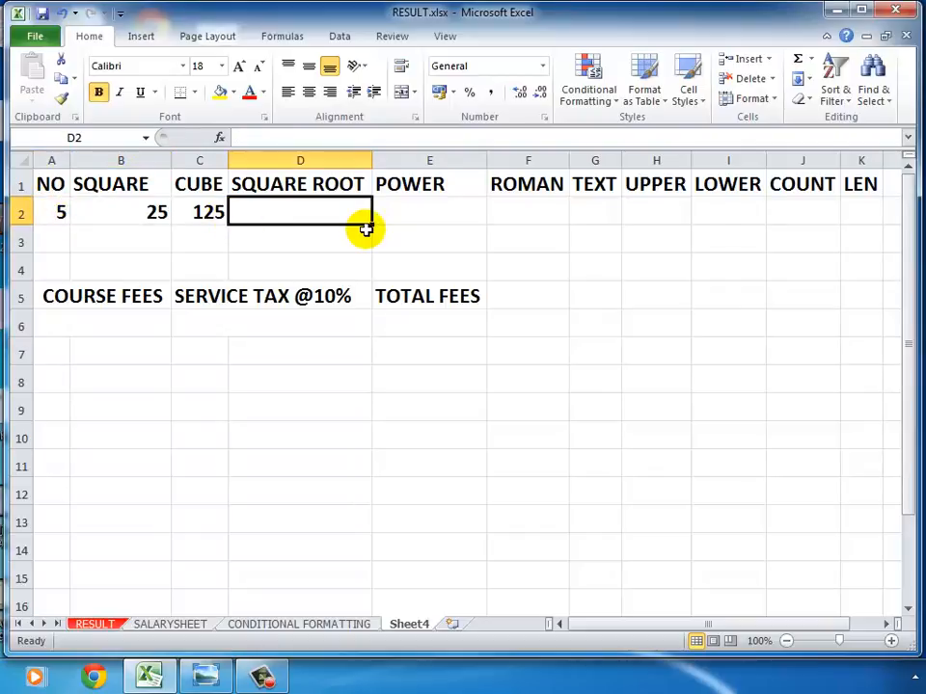
type("=")
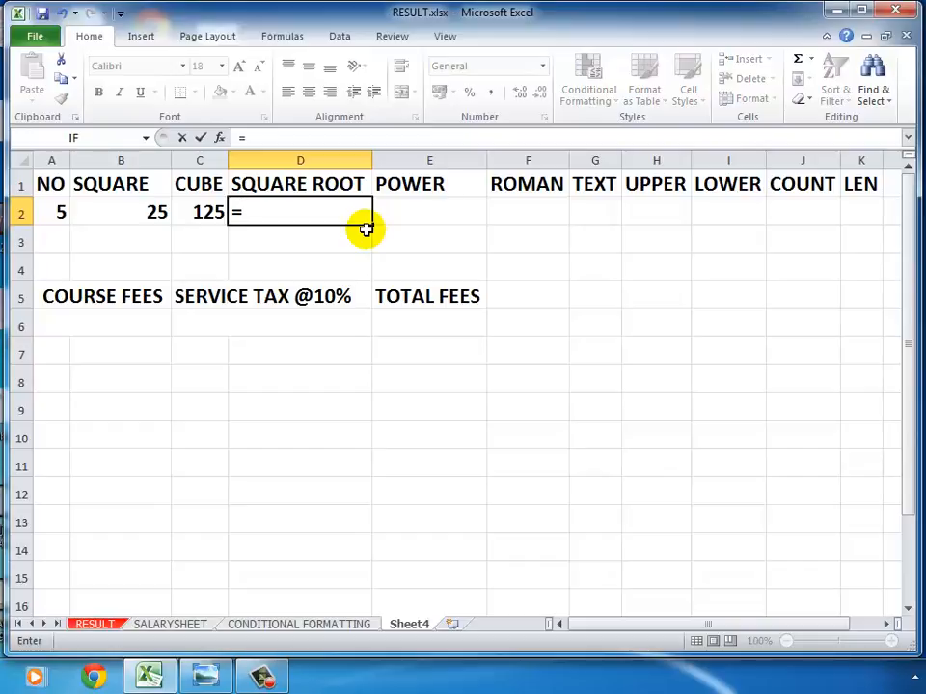
type("SQ")
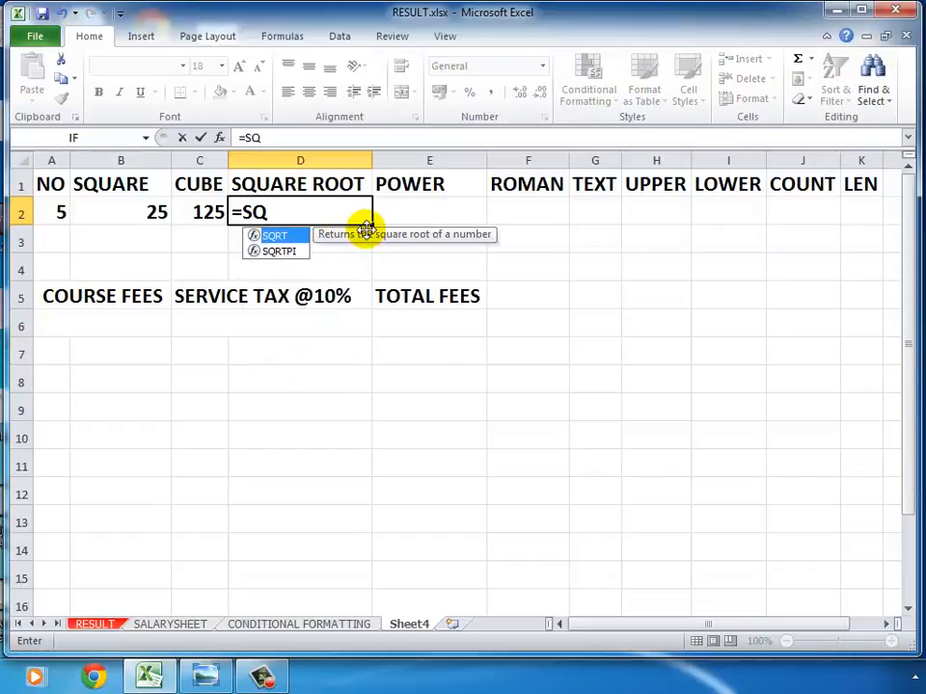
type("RT")
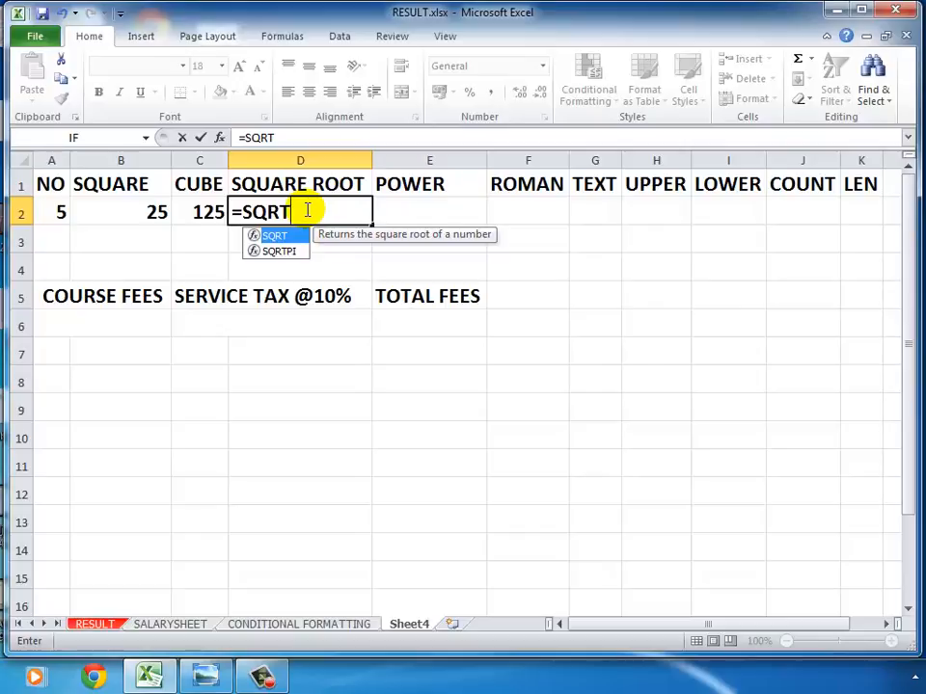
type("(")
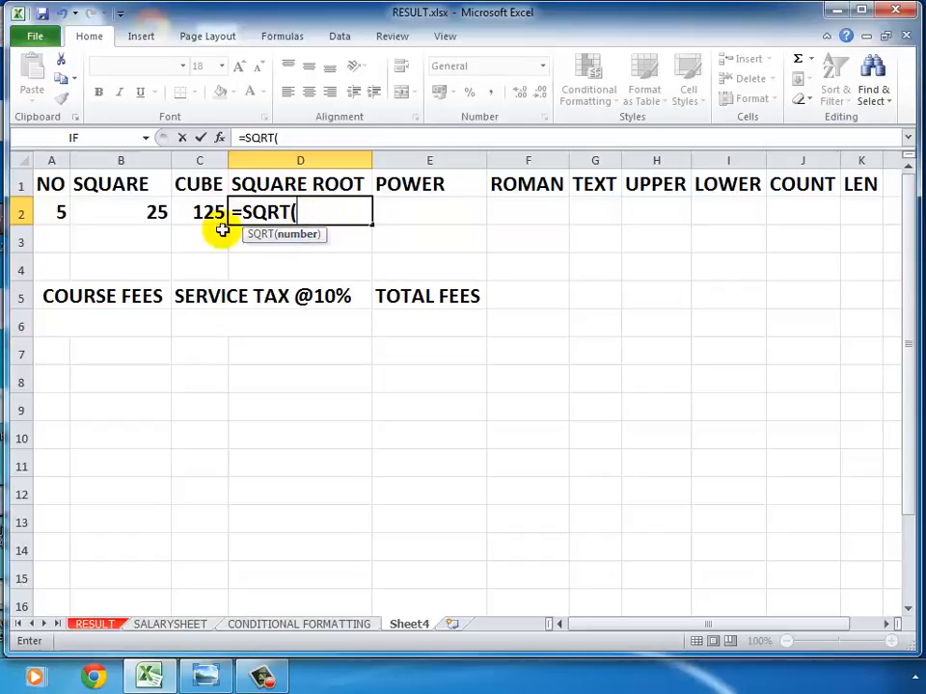
left_click(116, 210)
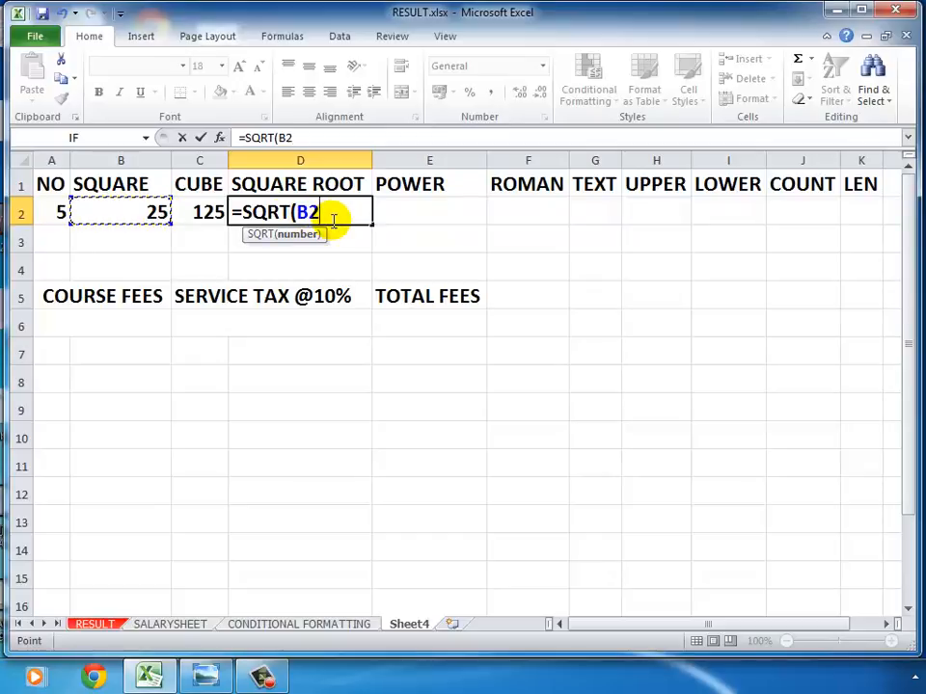
type(")")
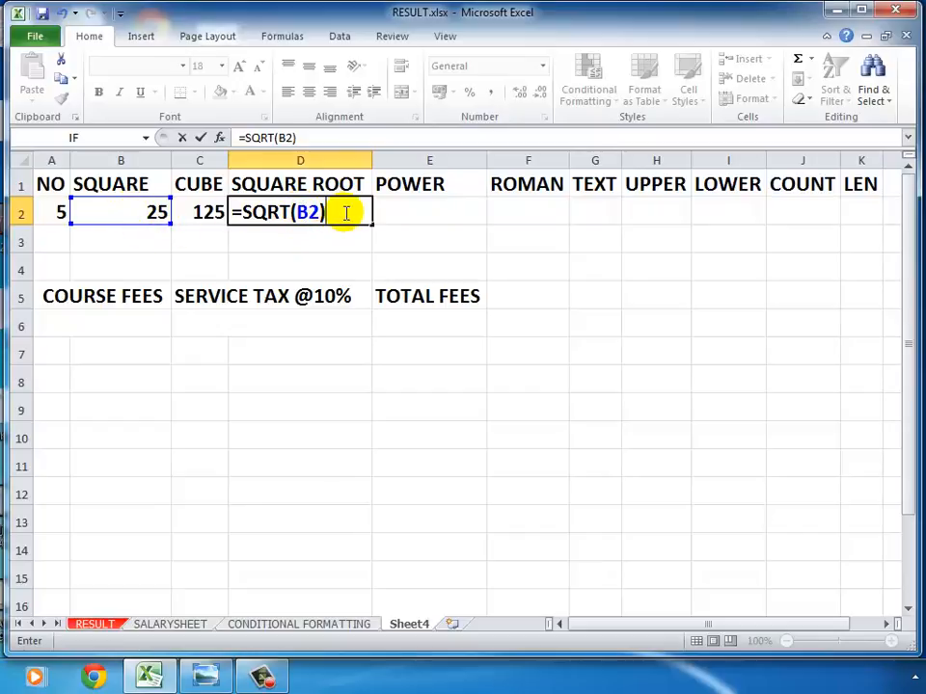
key("Return")
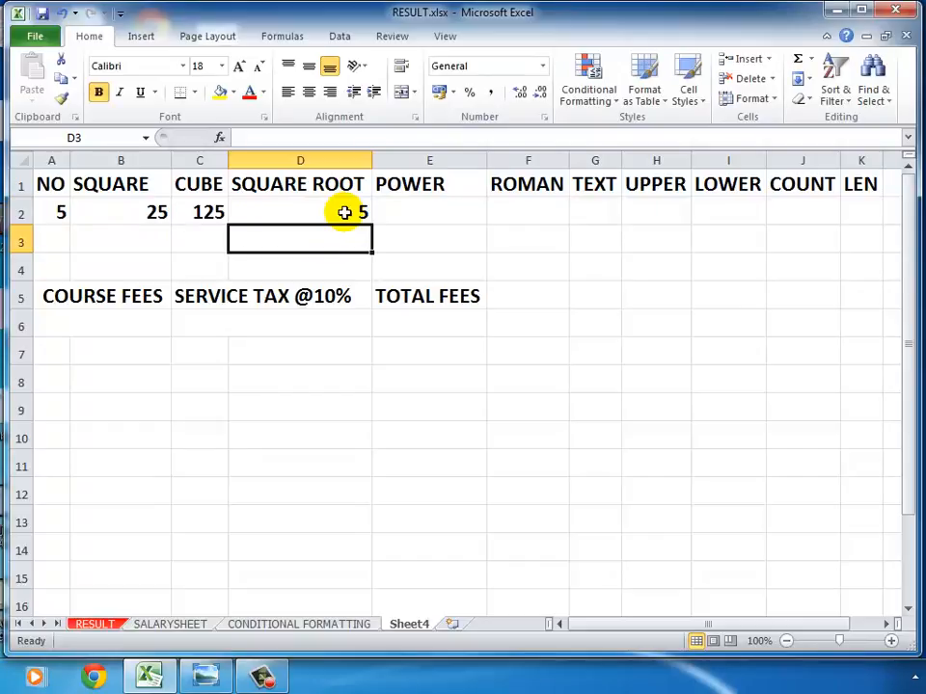
- Enter the formula =POWER(A2,2) in E2 to raise the number to the second power
left_click(436, 202)
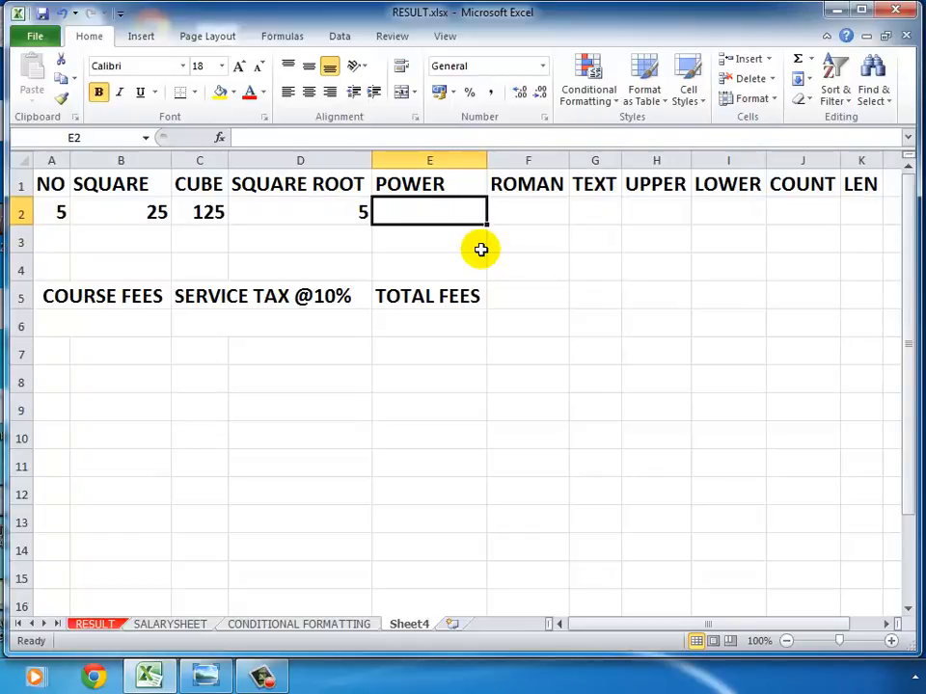
left_click(42, 213)
left_click(113, 213)
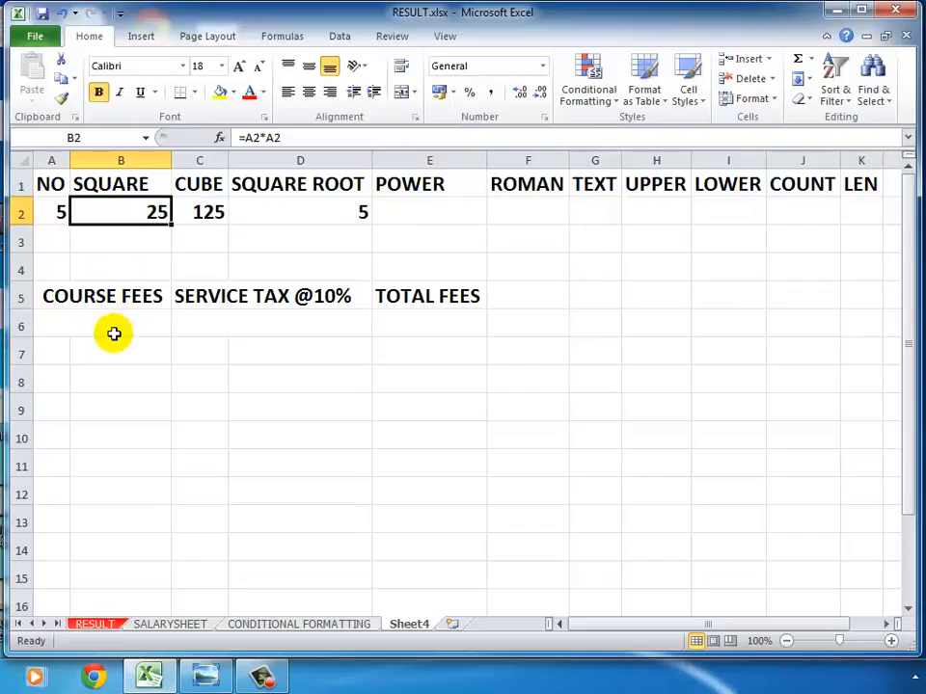
left_click(107, 261)
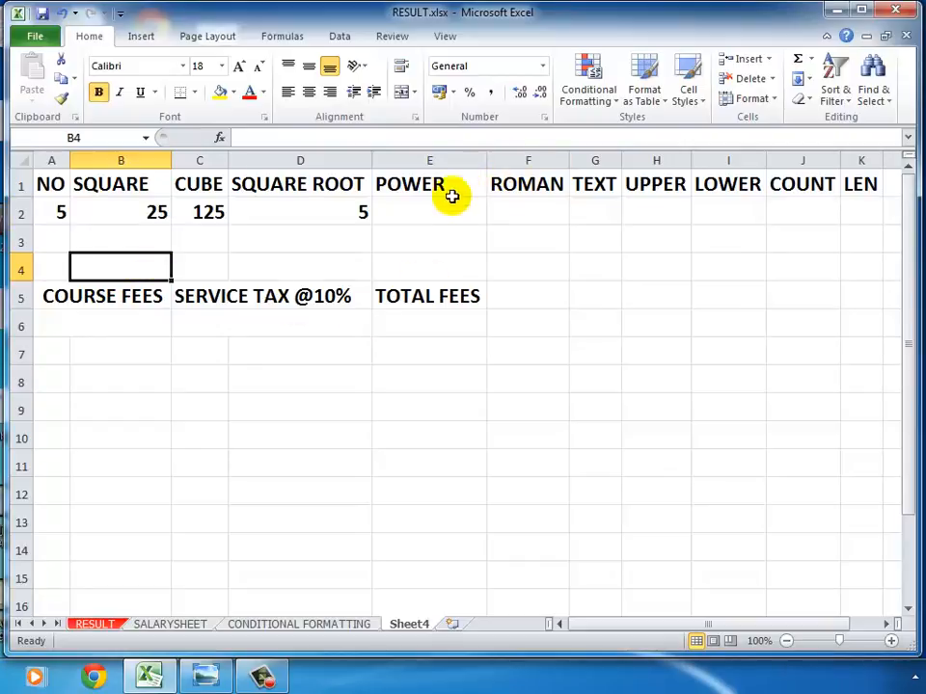
left_click(410, 212)
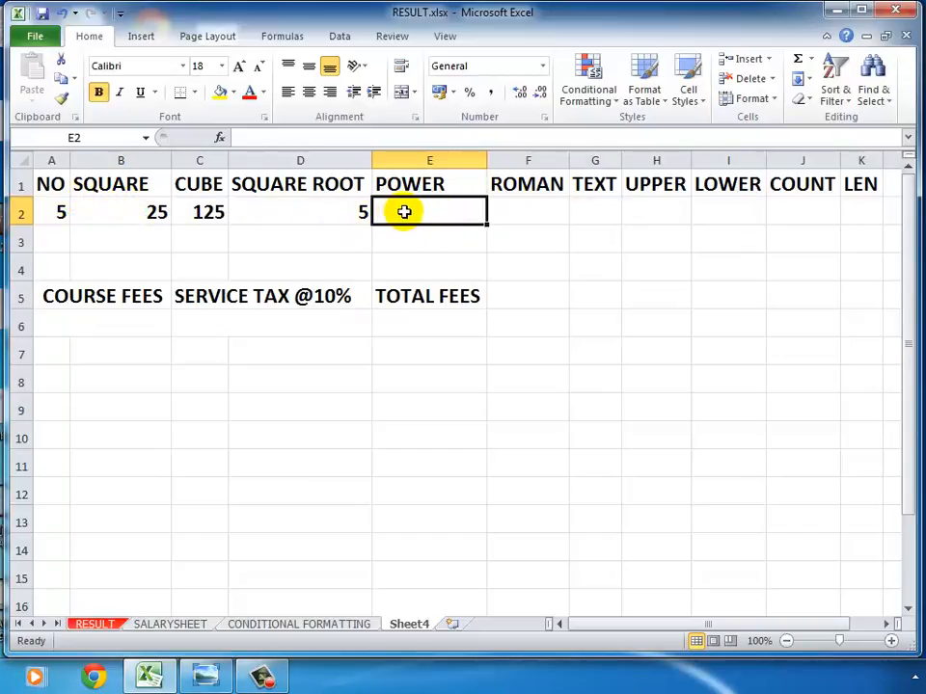
type("=PO")
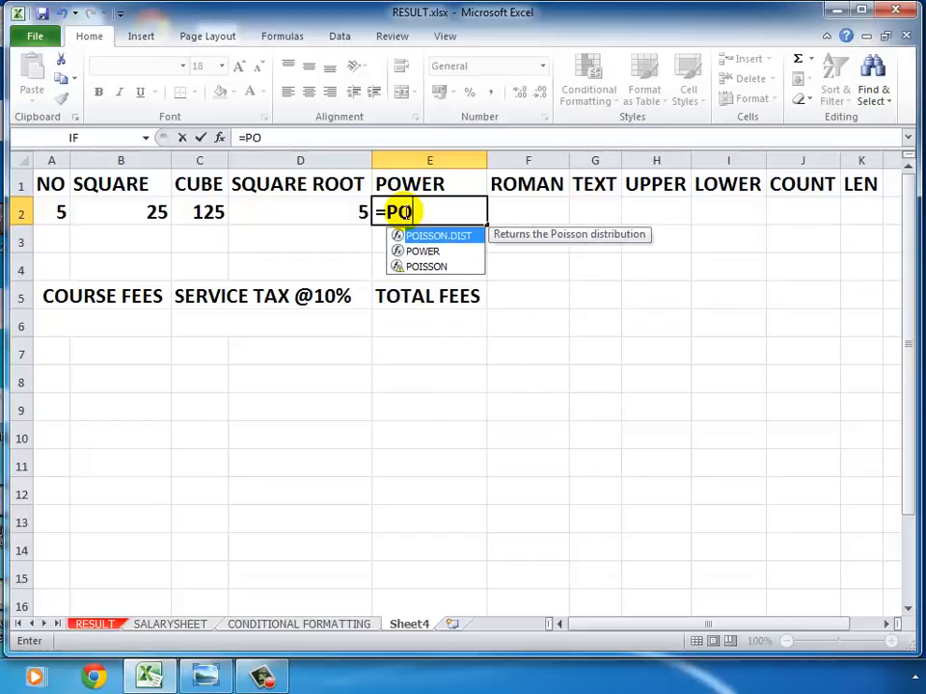
type("WER")
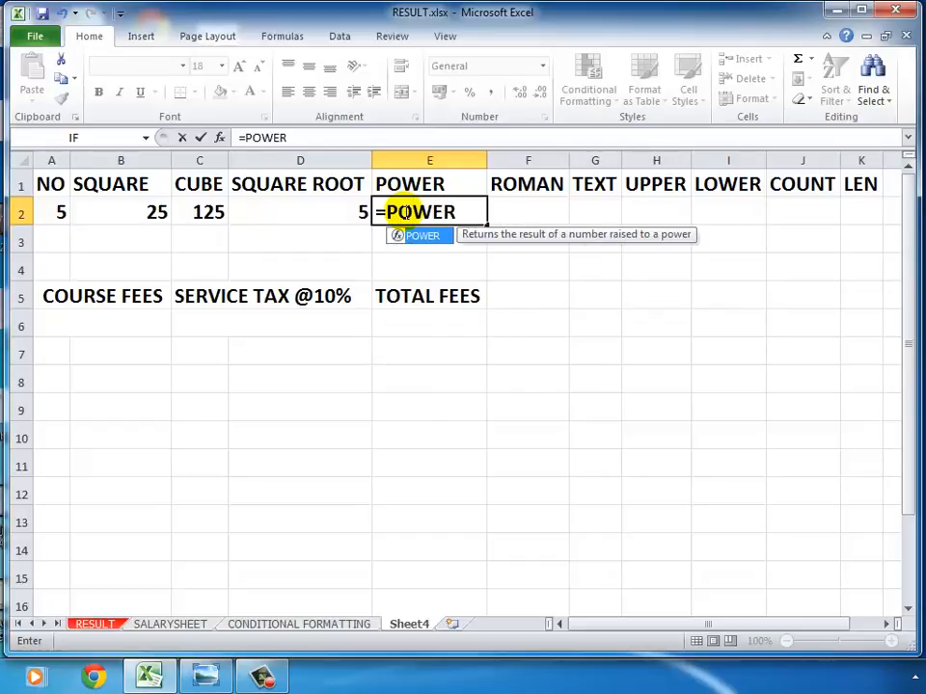
type("(")
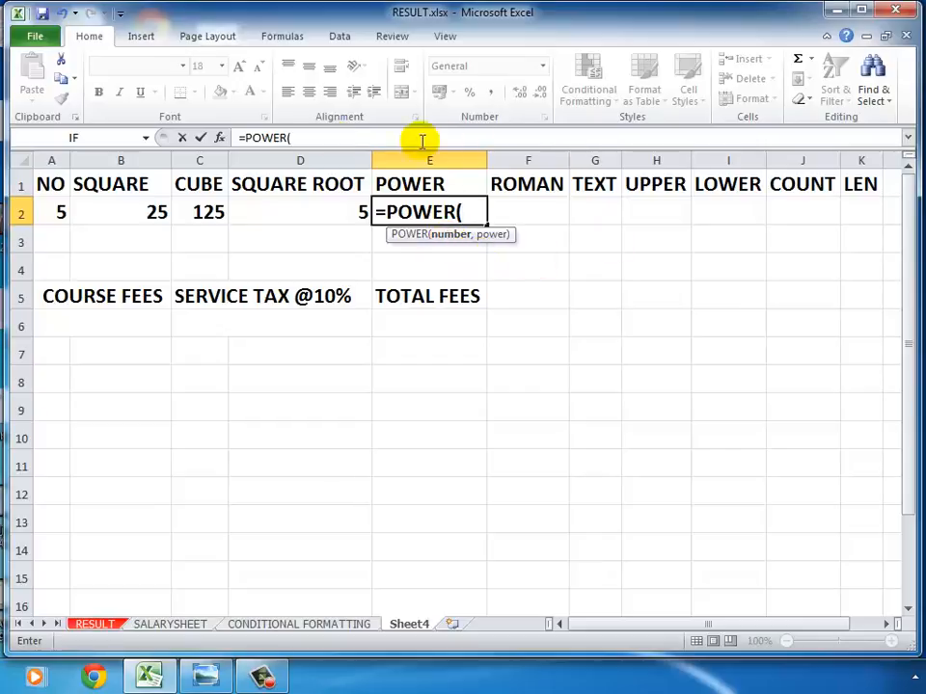
left_click(55, 213)
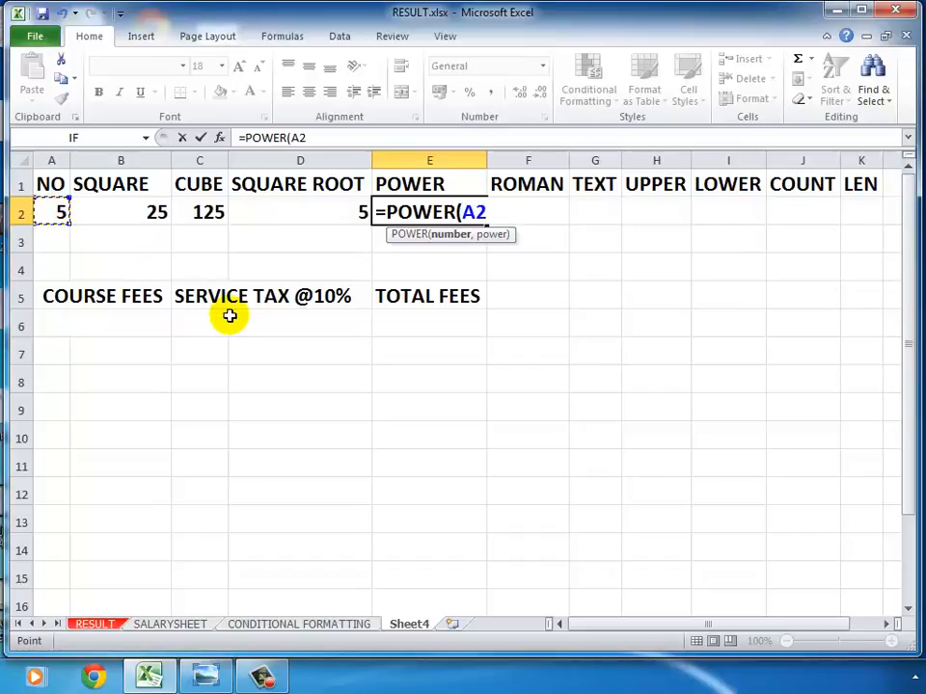
type(",")
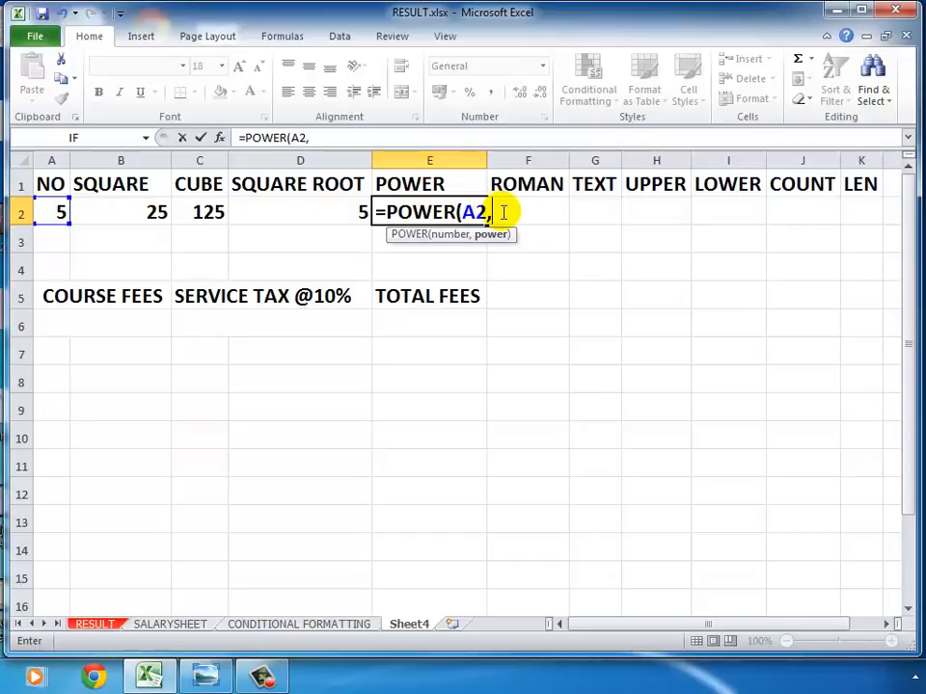
type("2)")
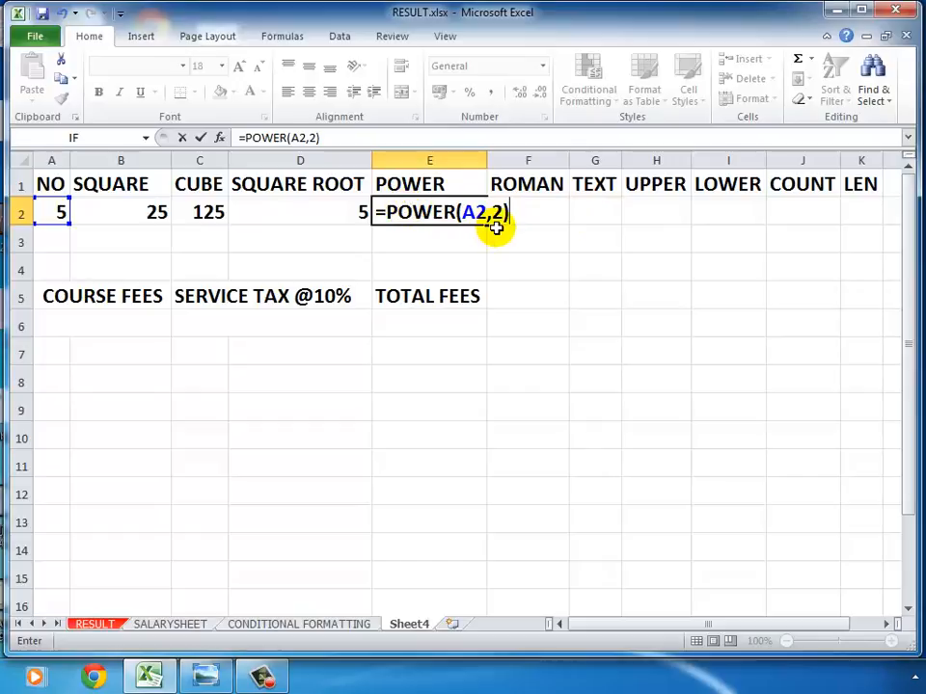
key("Return")
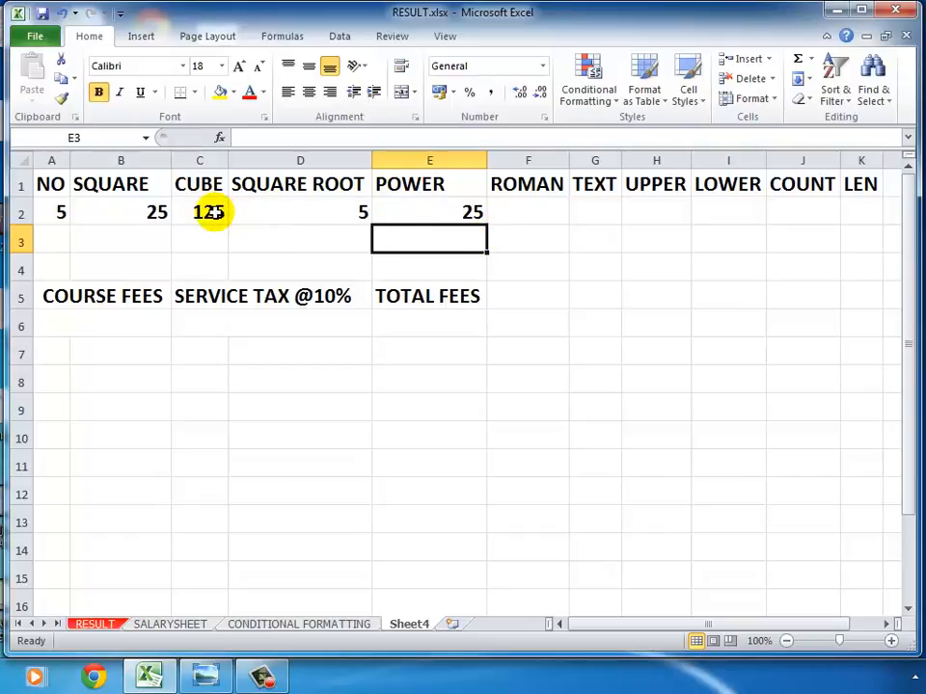
- Enter the formula =POWER(A2,3) in E3 to raise the number to the third power
type("=")
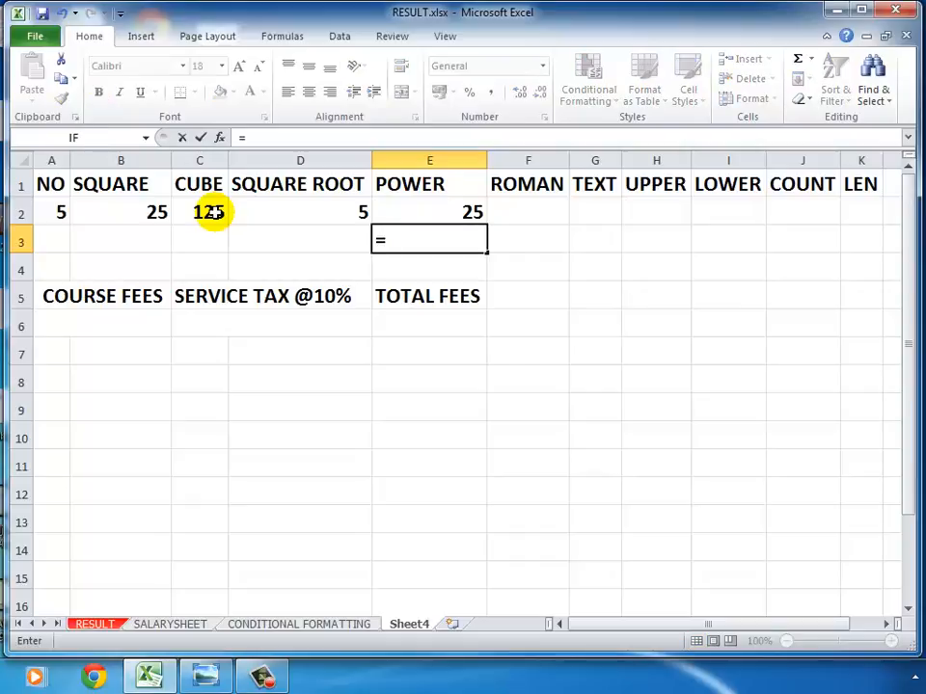
type("POWER")
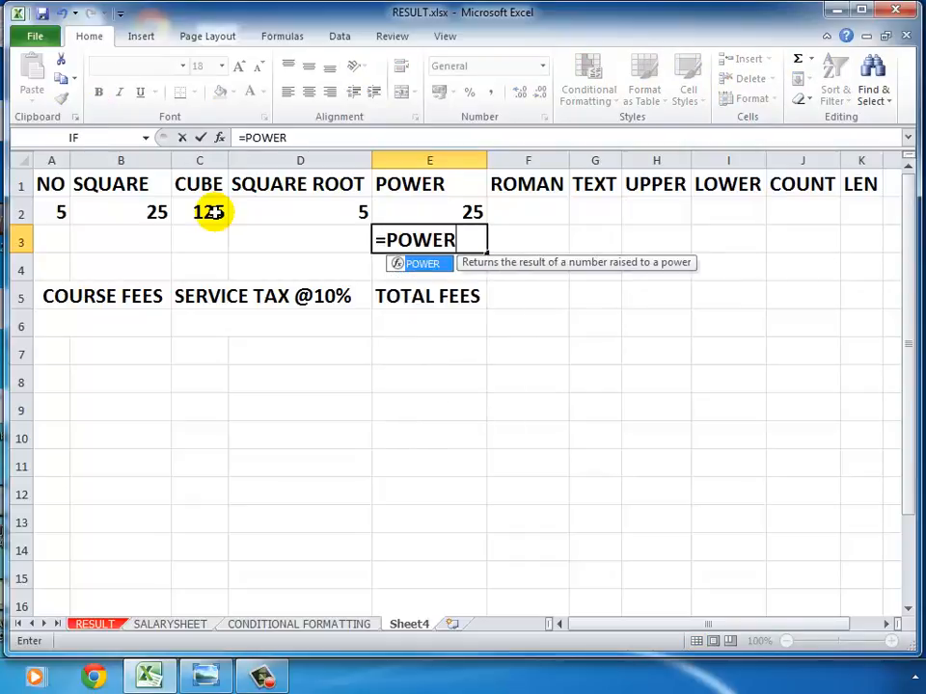
type("(")
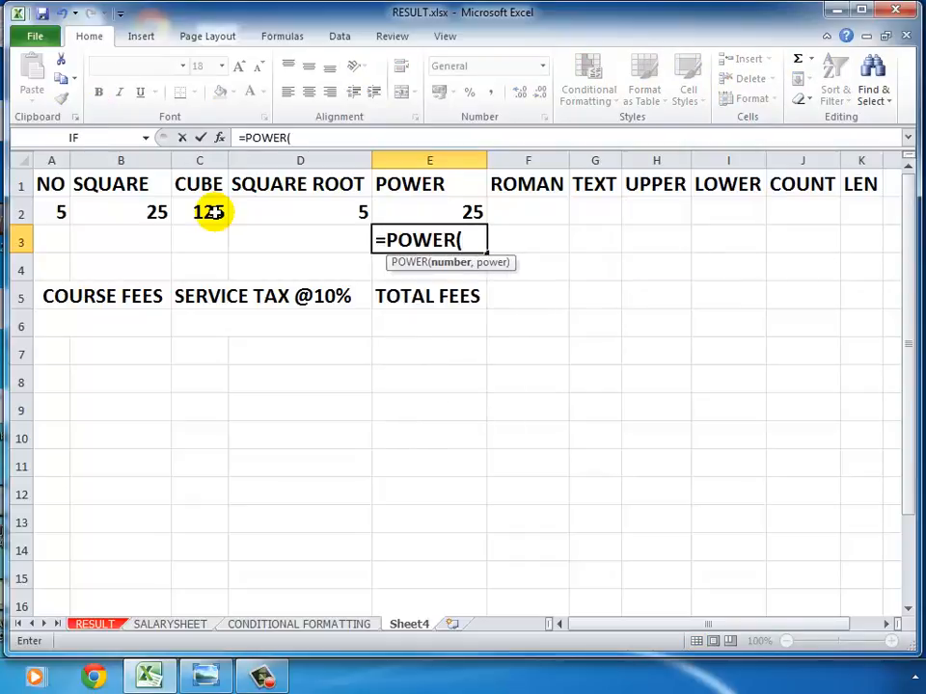
left_click(50, 211)
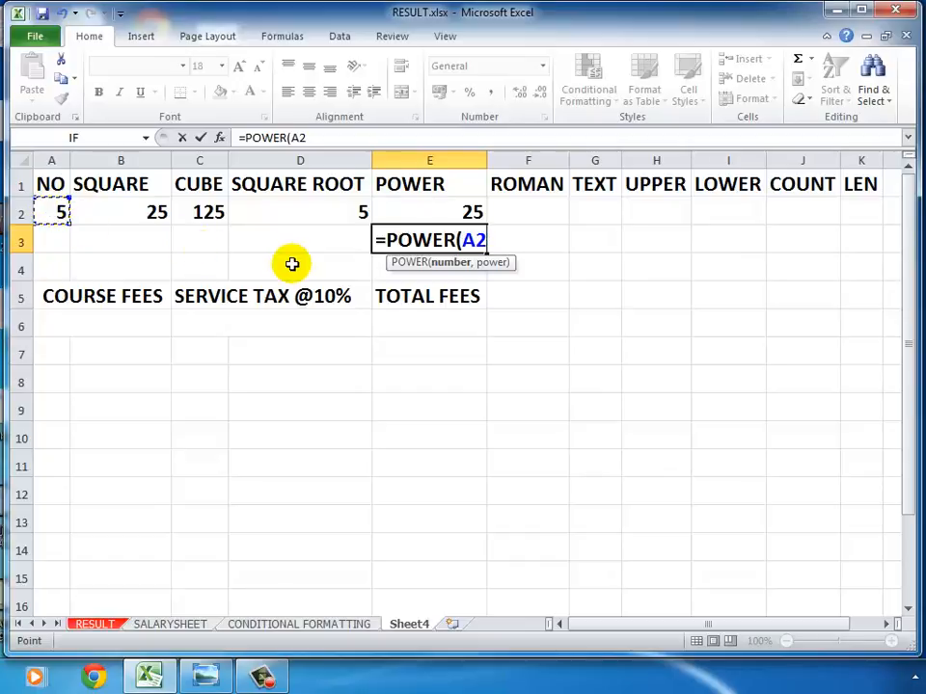
type(",")
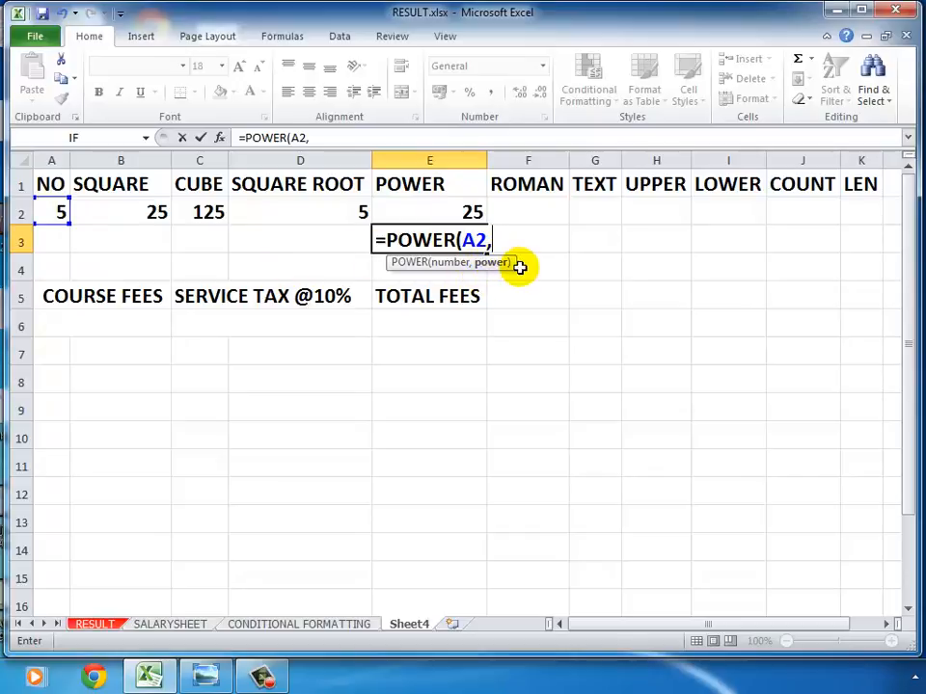
type("3)")
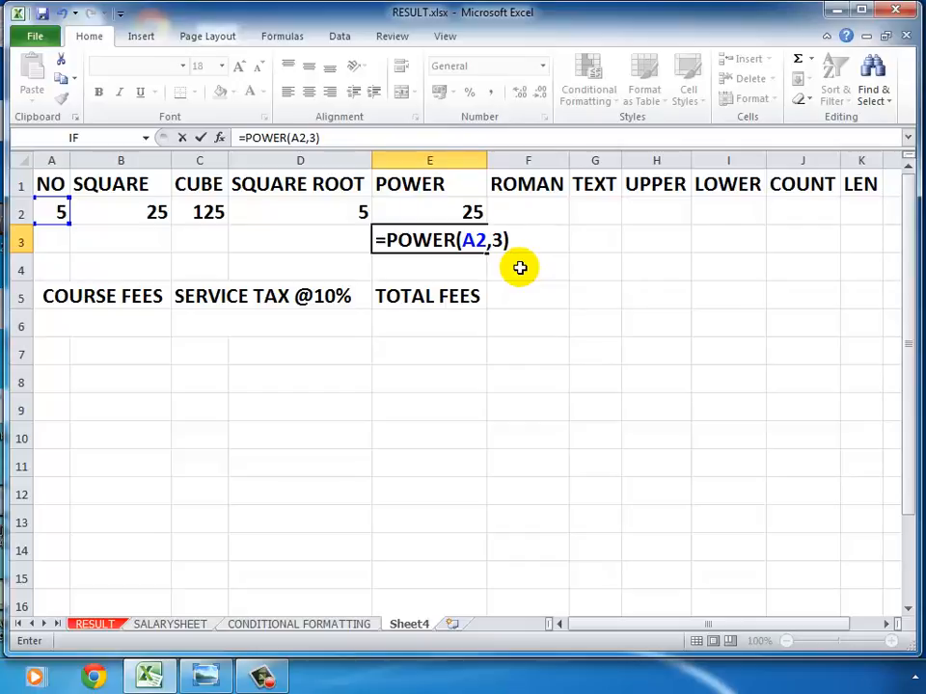
key("Return")
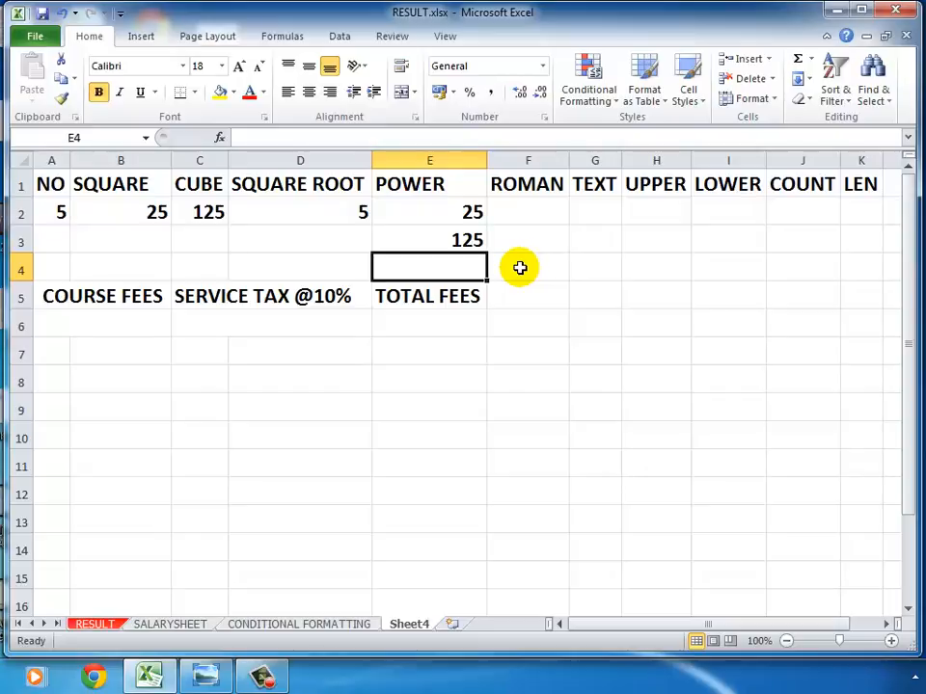
- Enter the formula =POWER(B2,1/2) in E4 to get the square root of the squared value with the POWER function
key("Up")
key("Up")
key("Left")
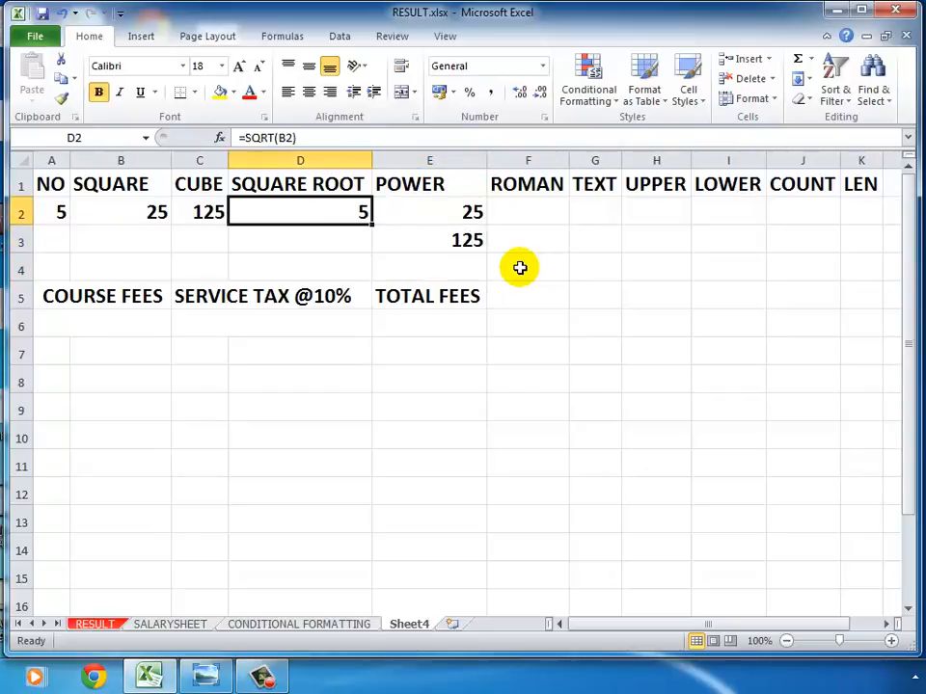
key("Right")
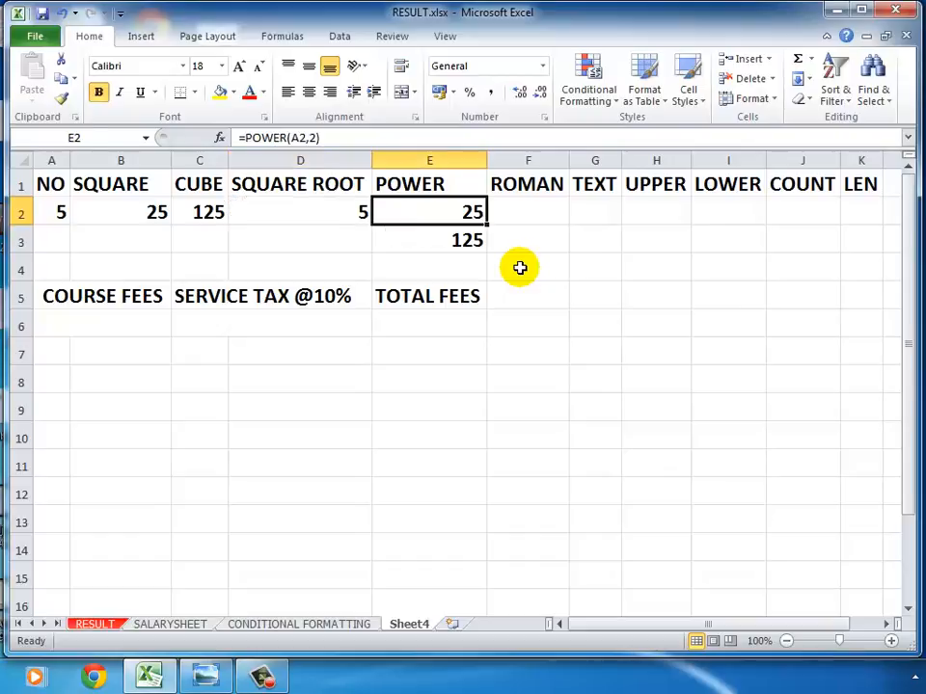
key("Down")
key("Down")
type("=")
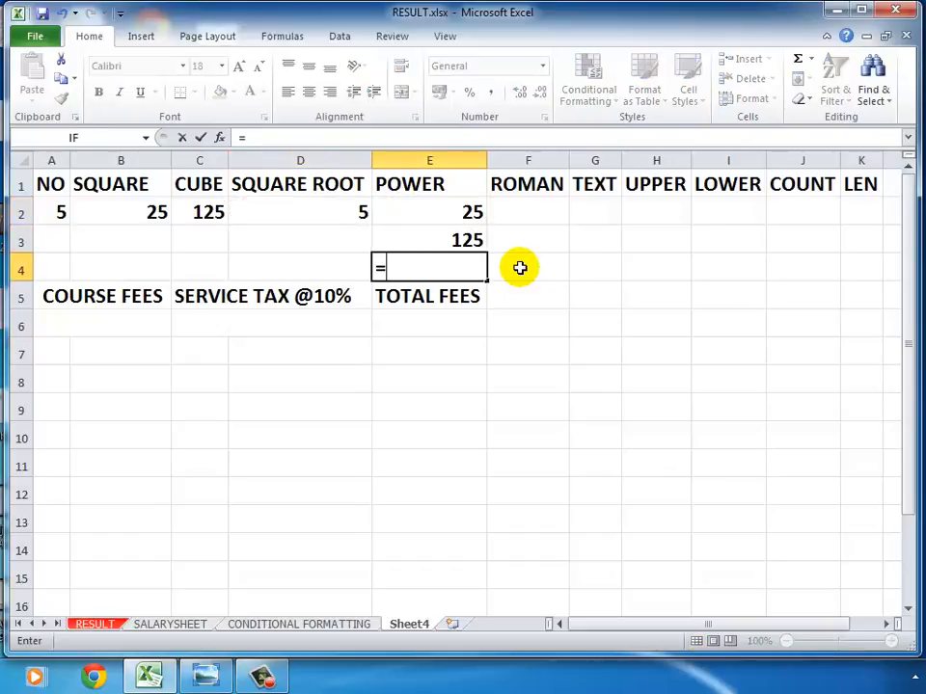
type("PO")
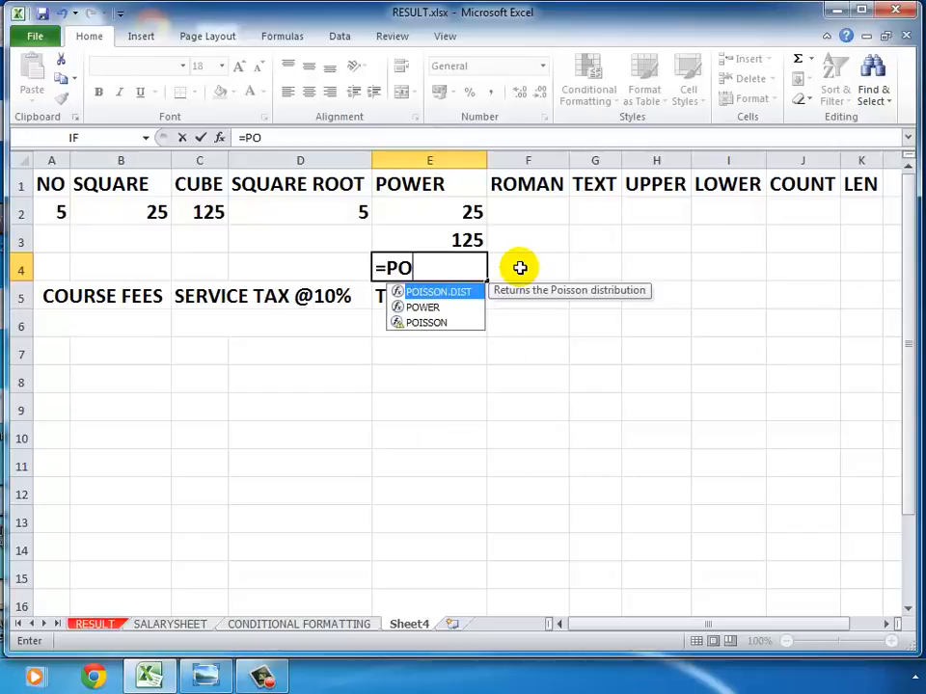
type("WER(")
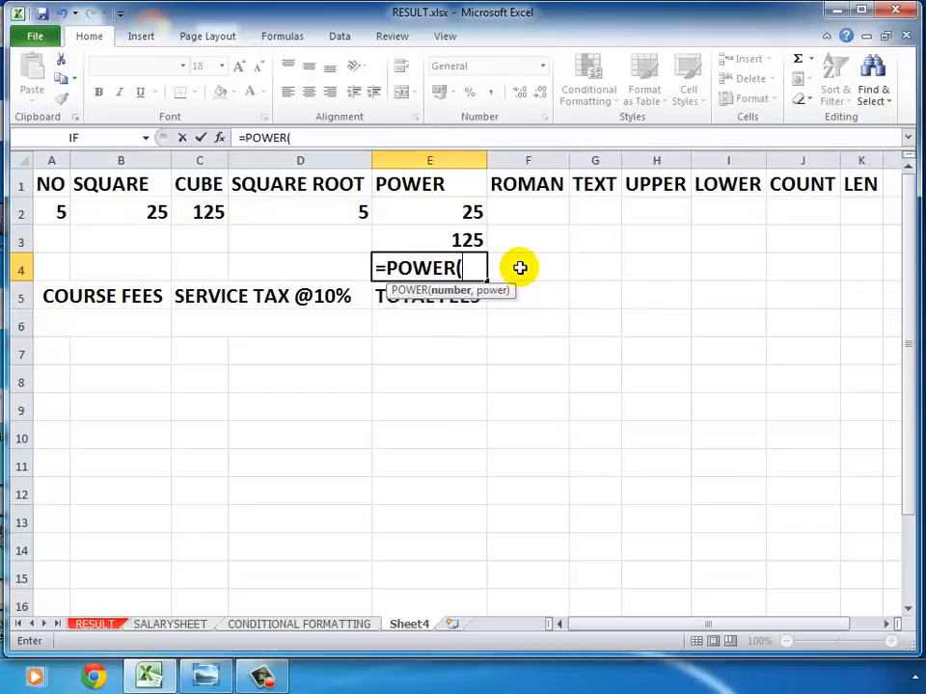
left_click(122, 210)
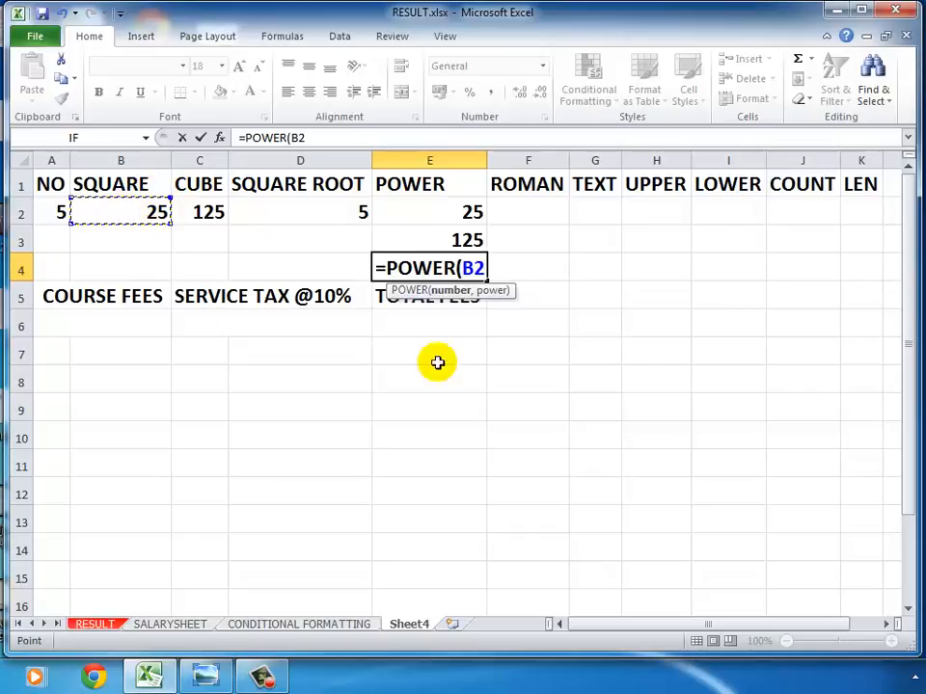
type(",")
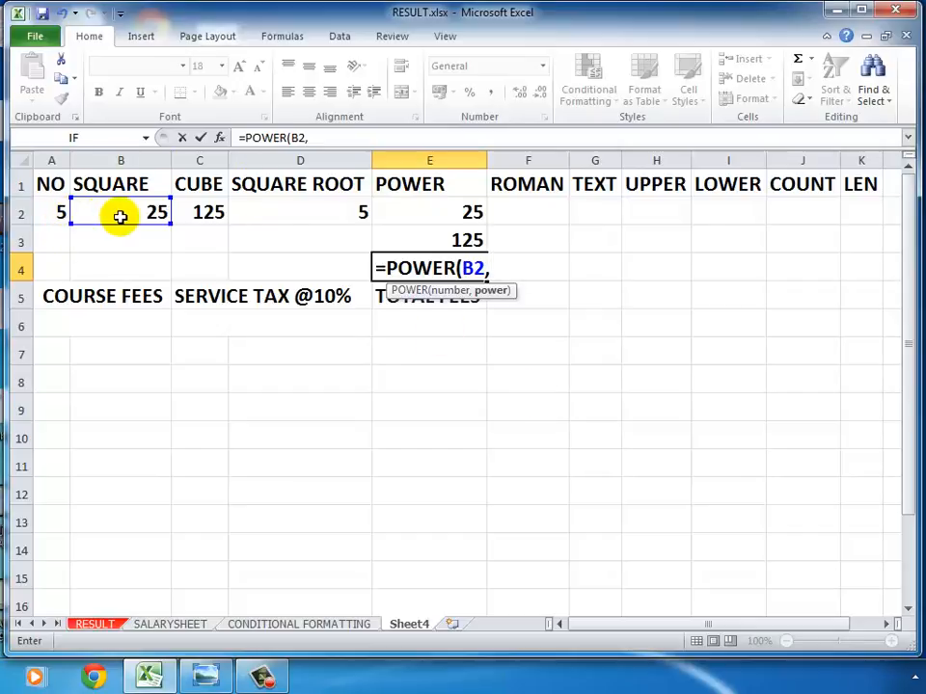
type("1")
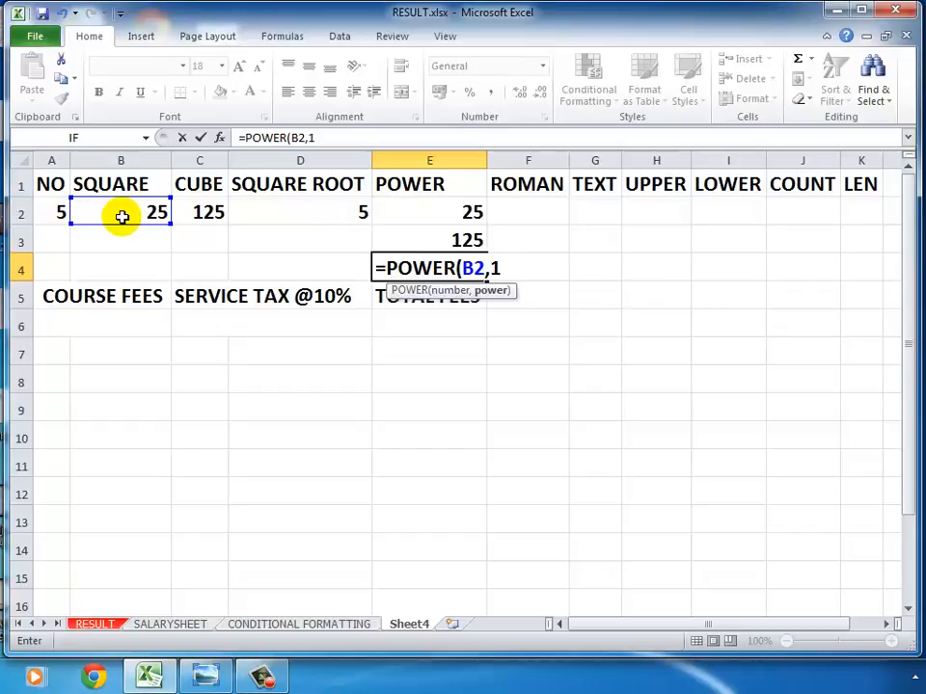
type("/2")
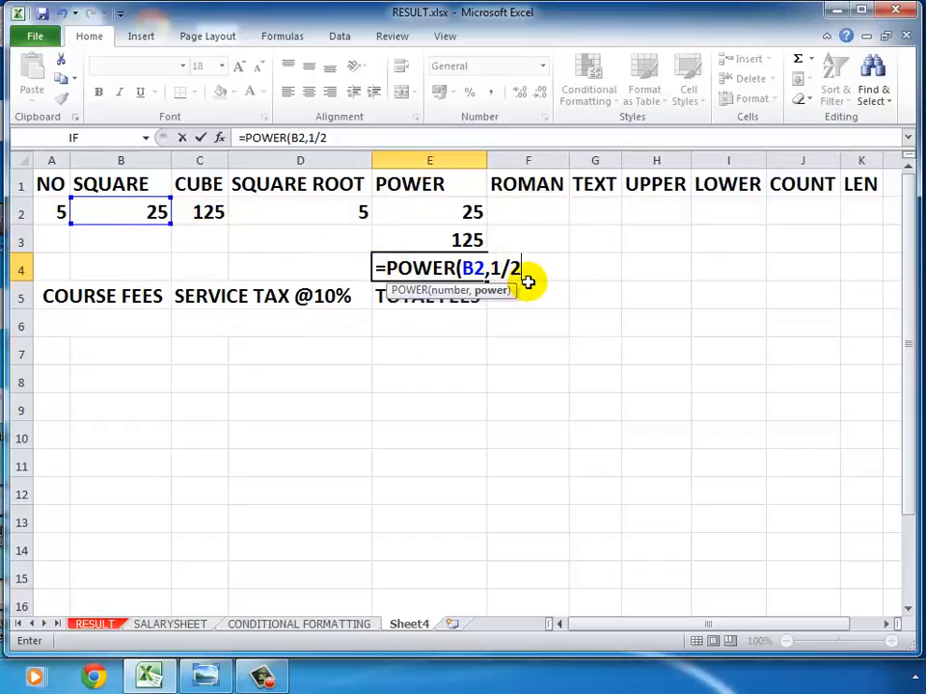
type(")")
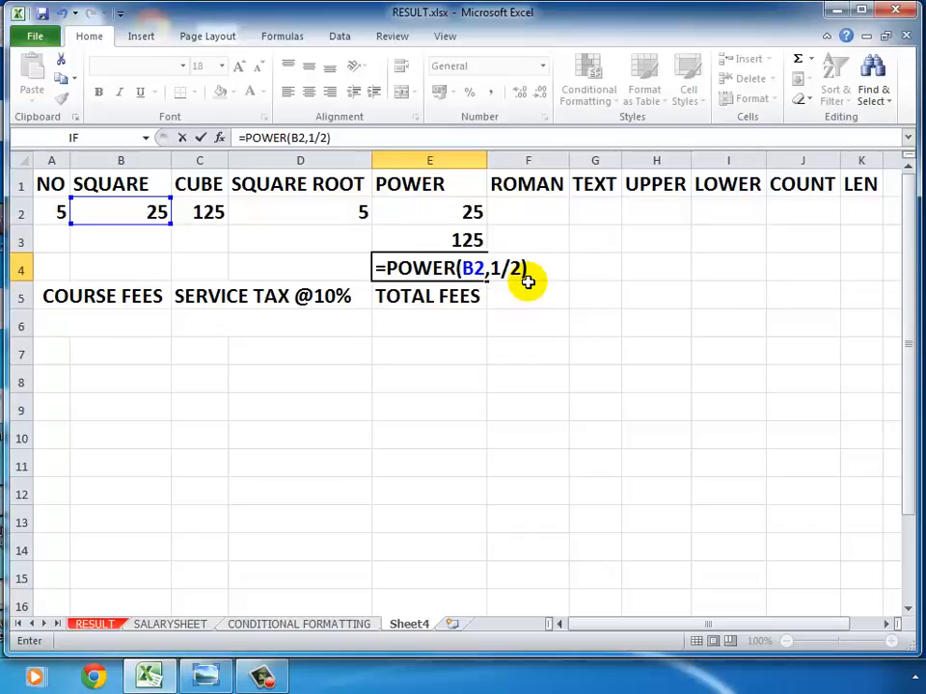
key("Return")
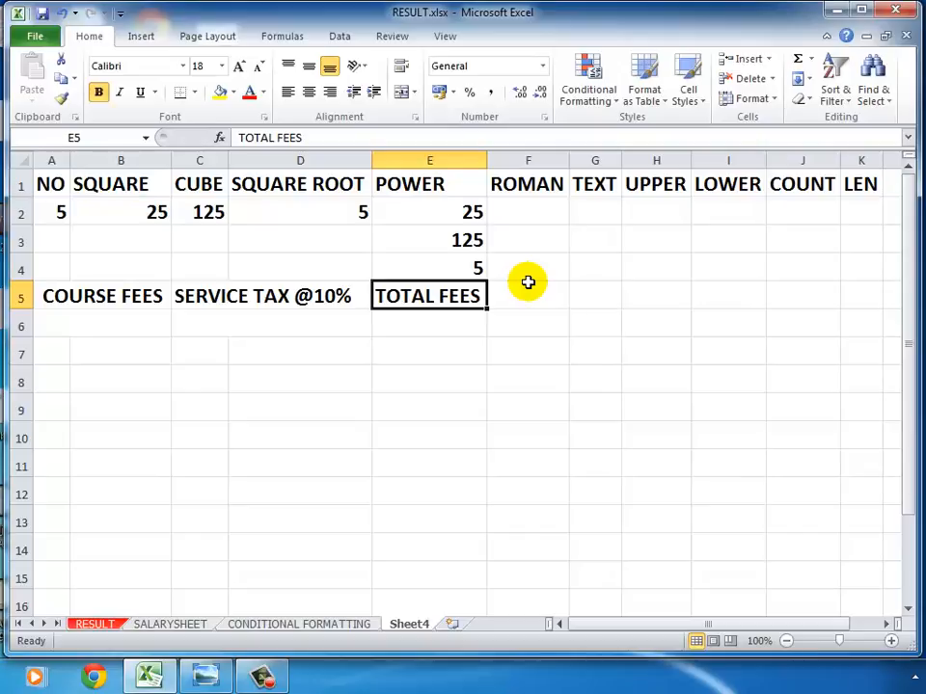
- Enter the formula =ROMAN(B2) in F2 to convert the squared value to a Roman numeral
left_click(520, 211)
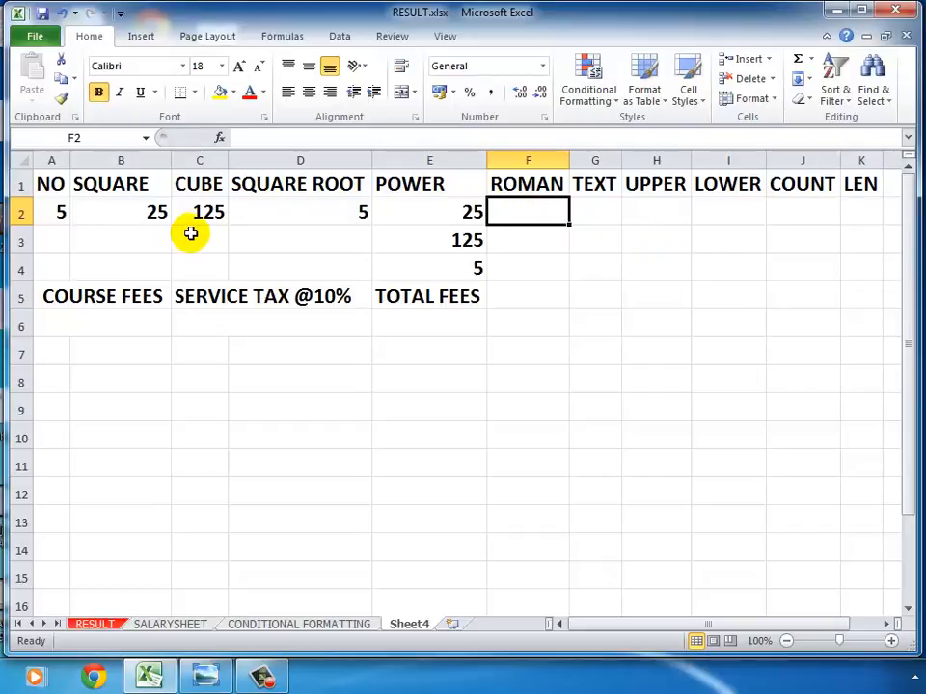
type("=")
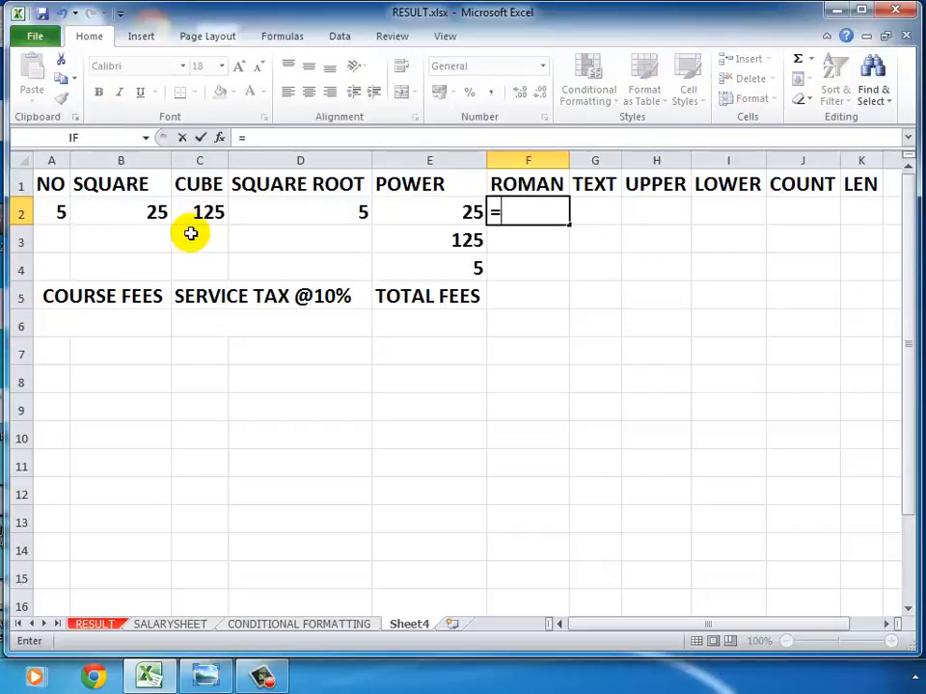
type("ROMAN")
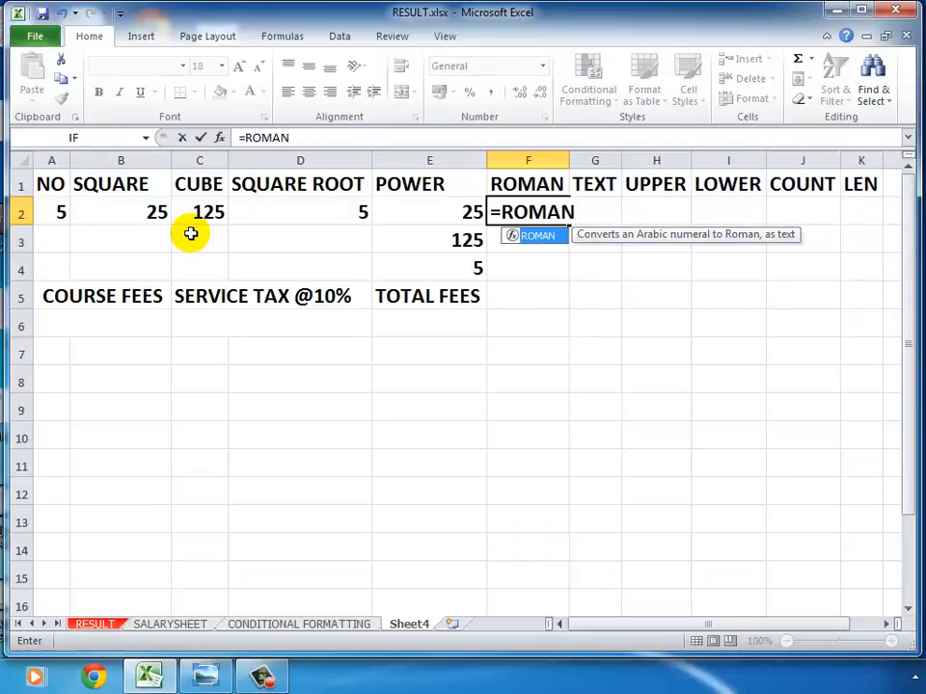
type("(")
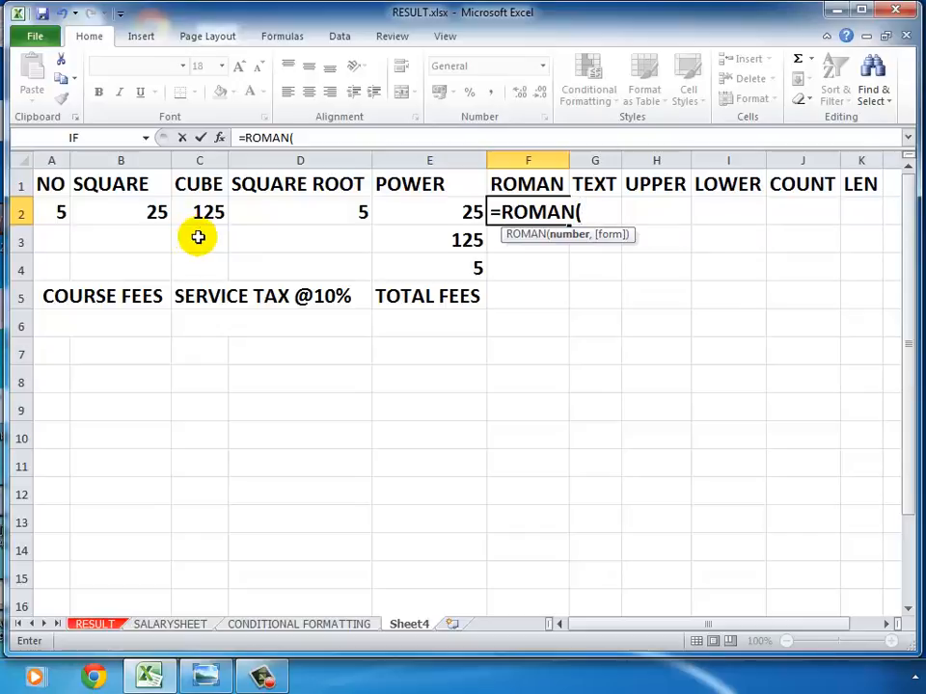
left_click(90, 209)
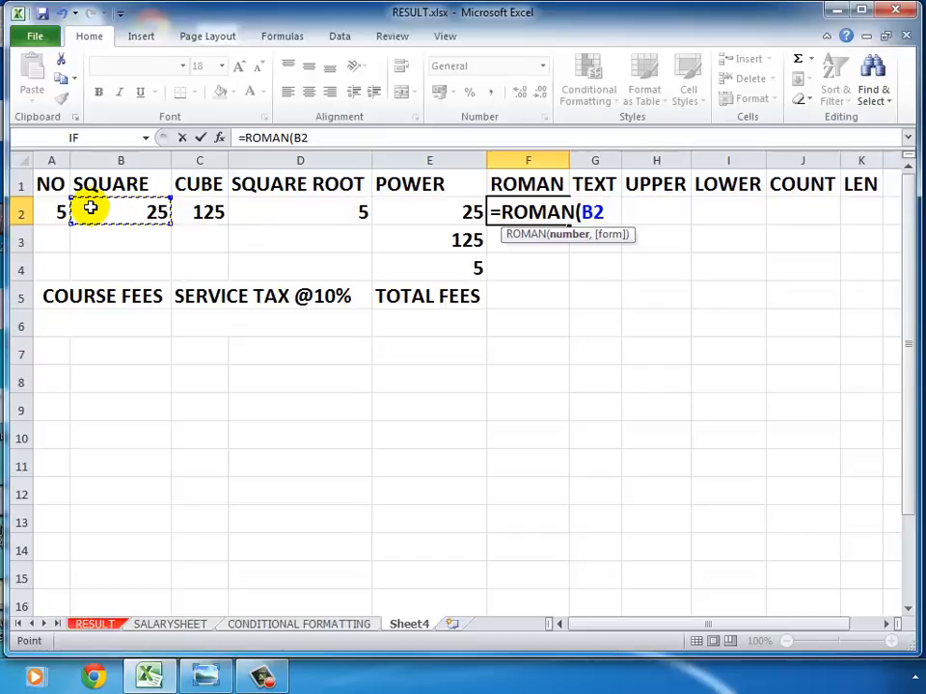
type(")")
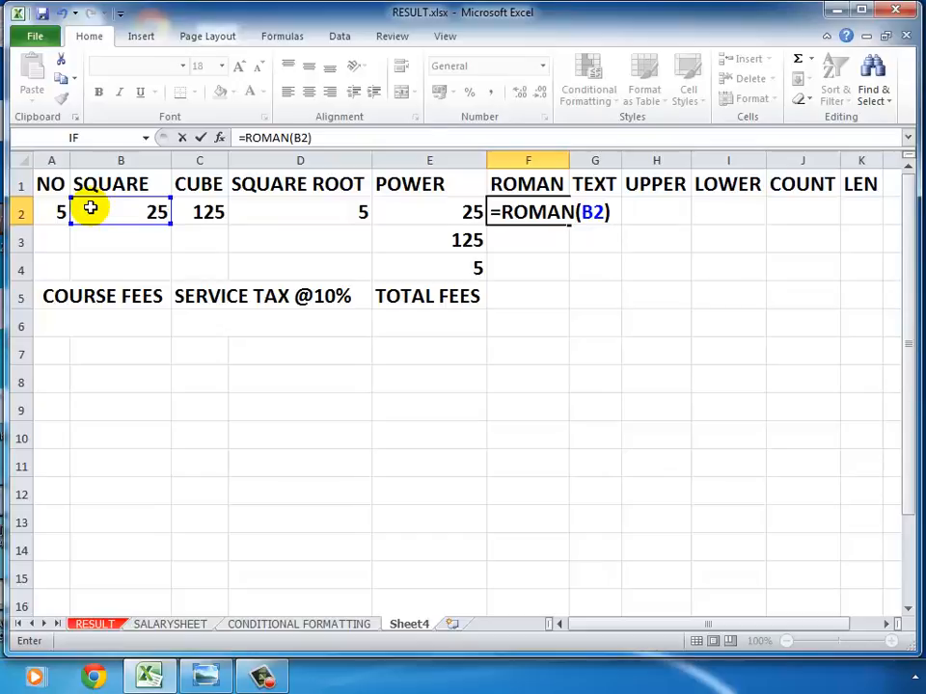
key("Return")
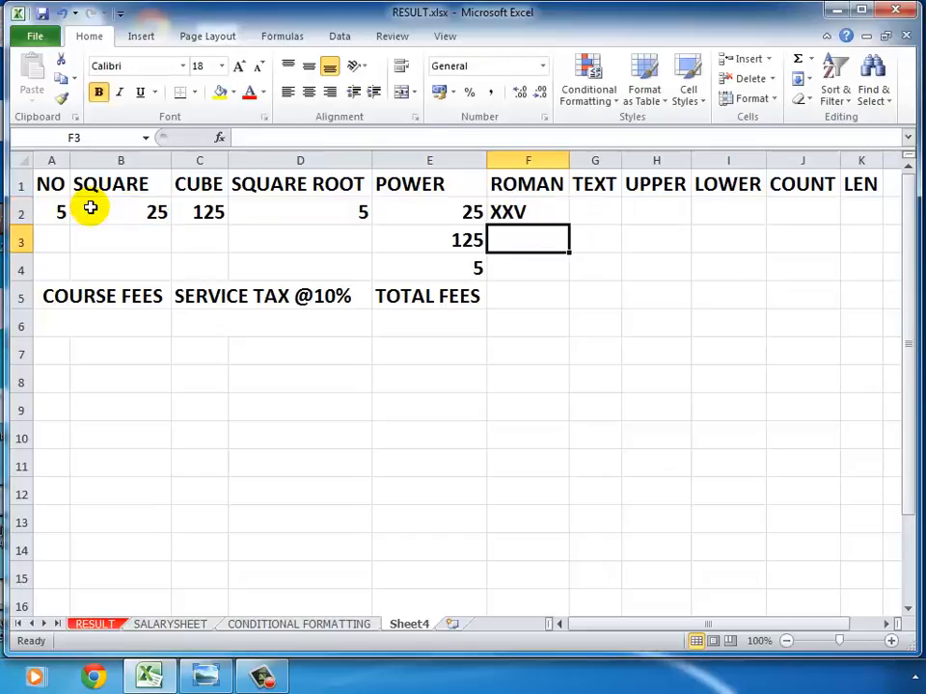
- Test the Roman numeral conversion by replacing B2 with 325, and undo the change
left_click(141, 210)
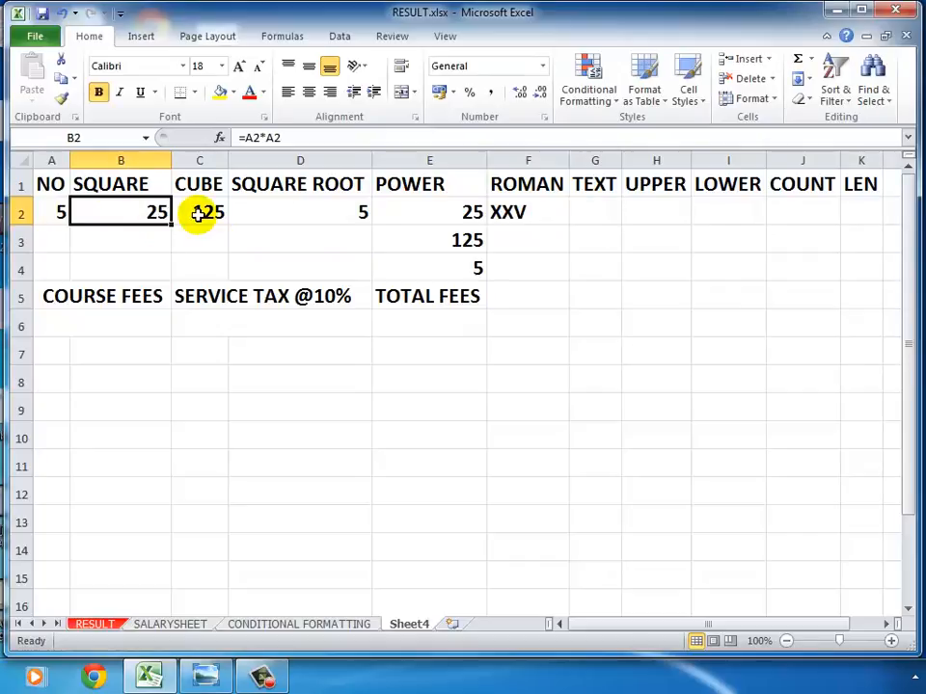
type("325")
key("Return")
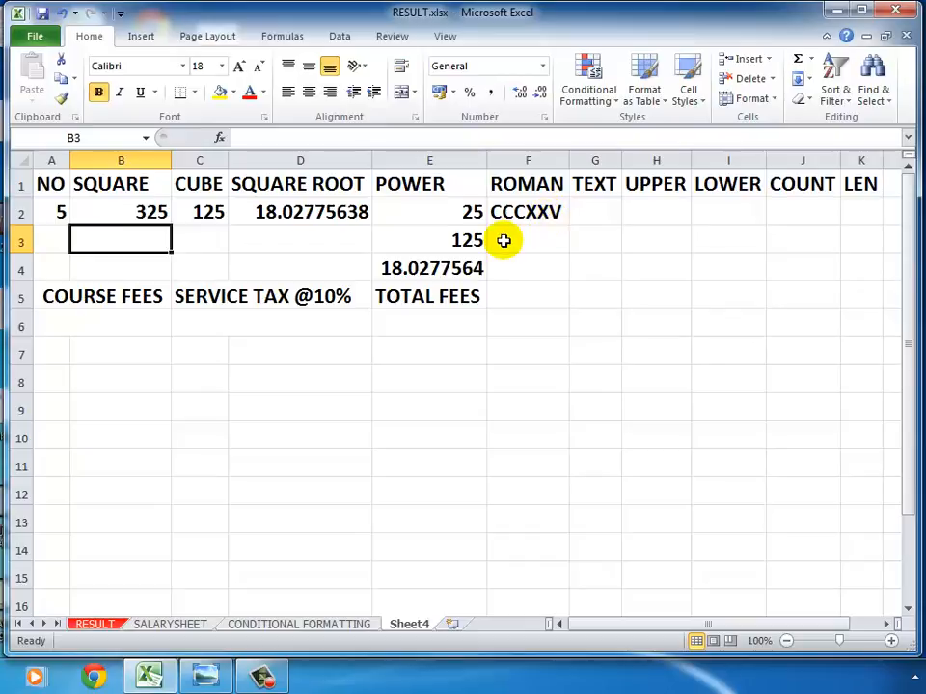
key("ctrl+z")
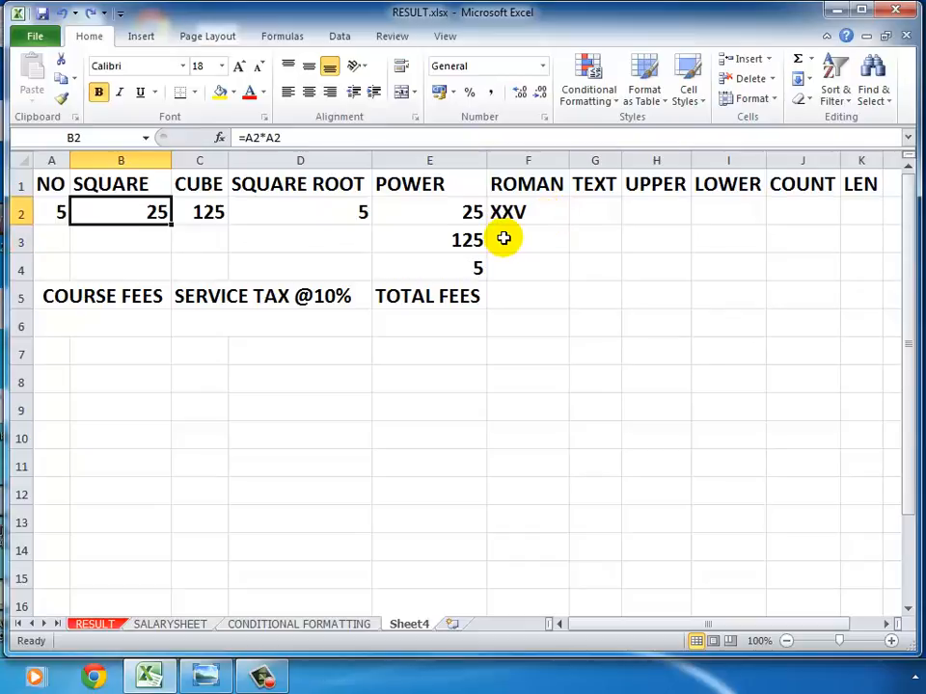
- Narrow the POWER column E and widen the TEXT column G to make room for the sample text
left_click(594, 213)
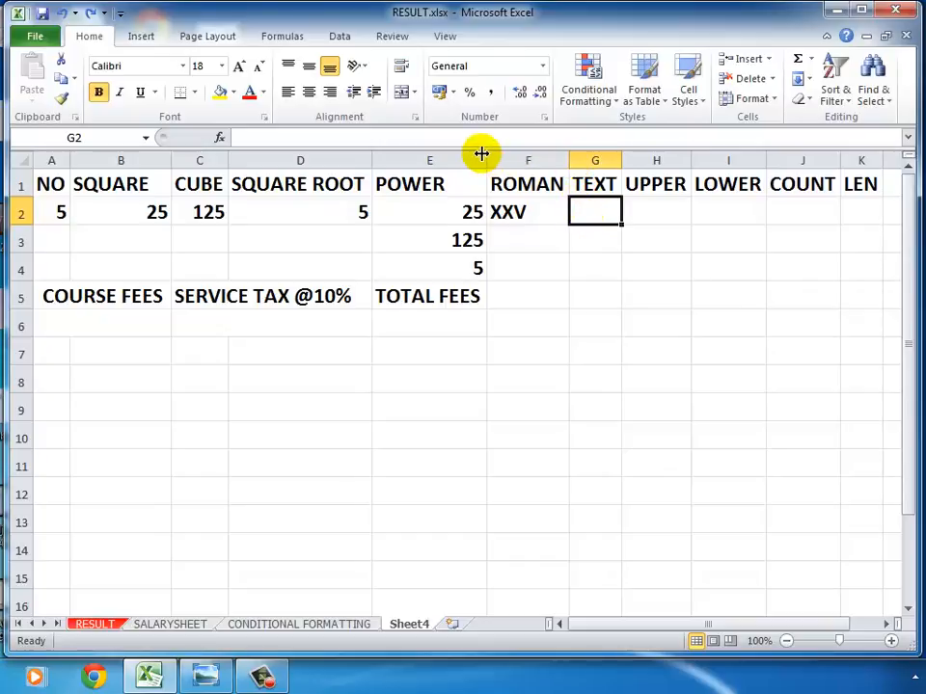
left_click_drag(483, 154, 453, 154)
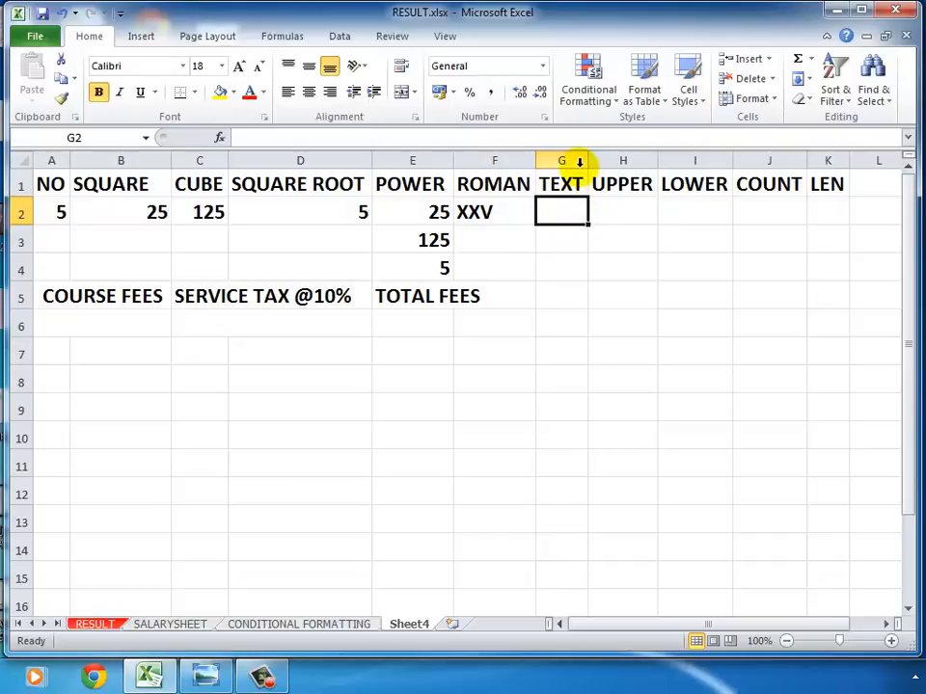
left_click_drag(587, 161, 608, 161)
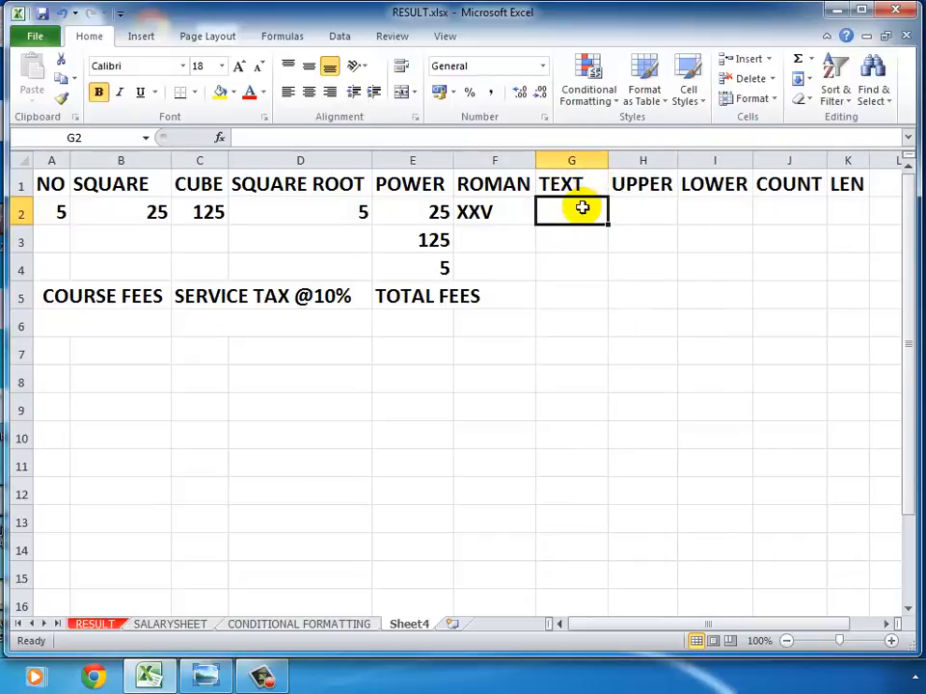
- Enter a first name in mixed upper and lower case in G2 as the sample text
type("P")
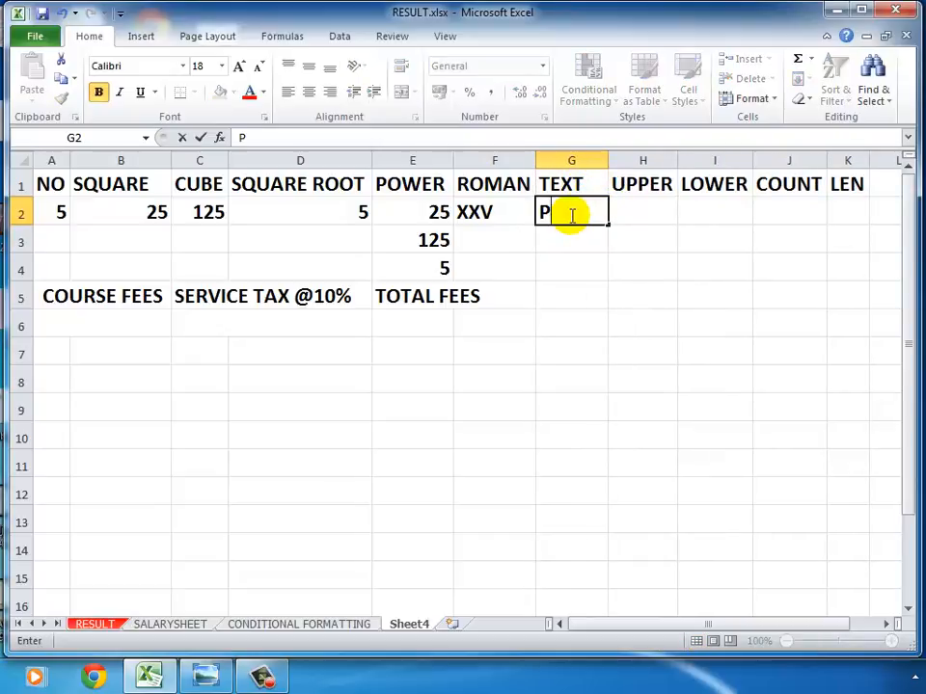
type("RA")
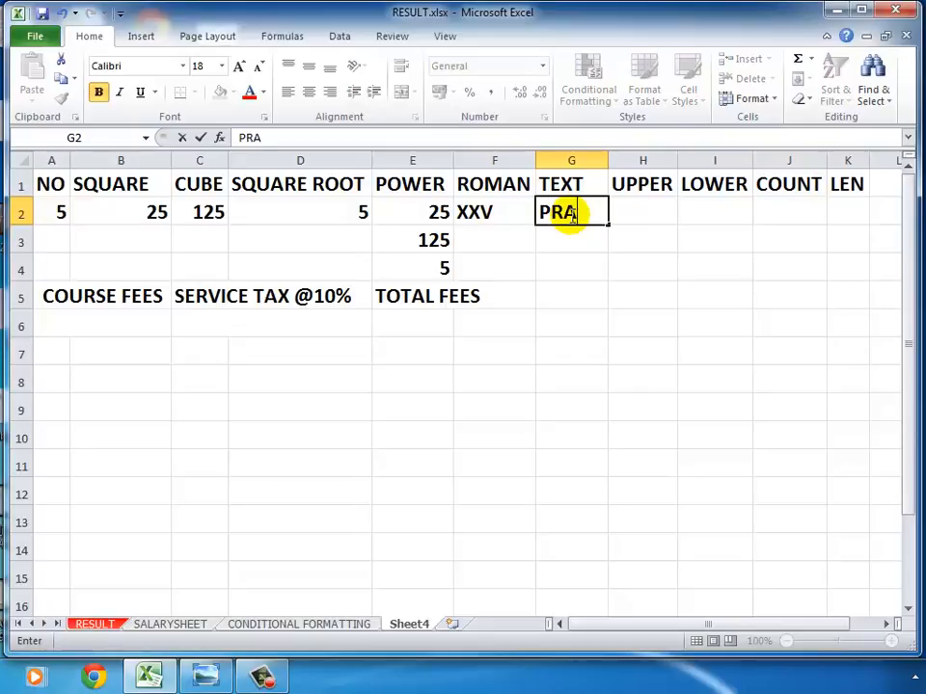
type("Sad")
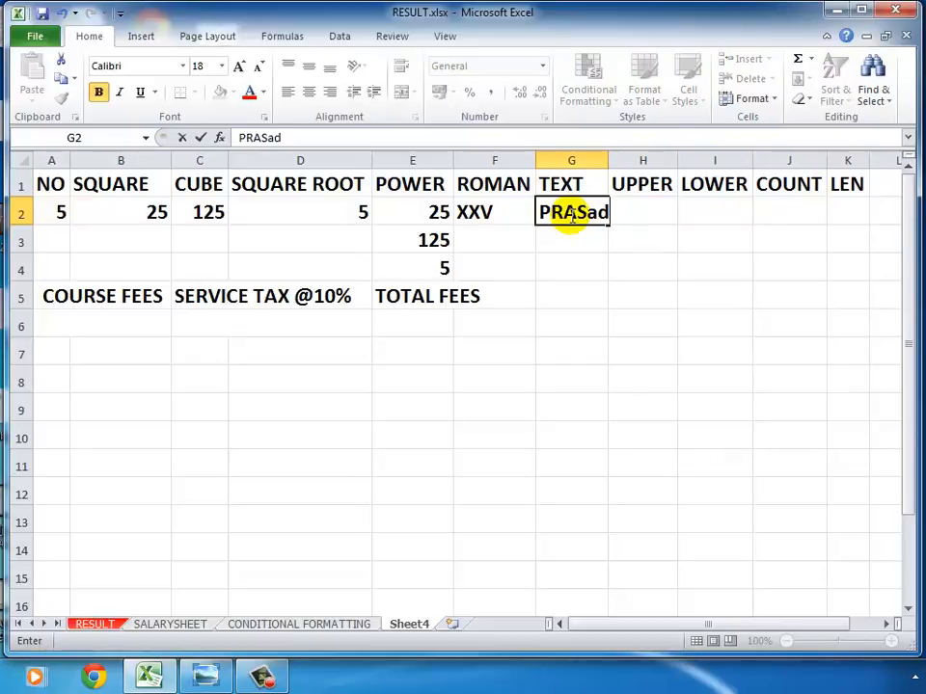
left_click(664, 242)
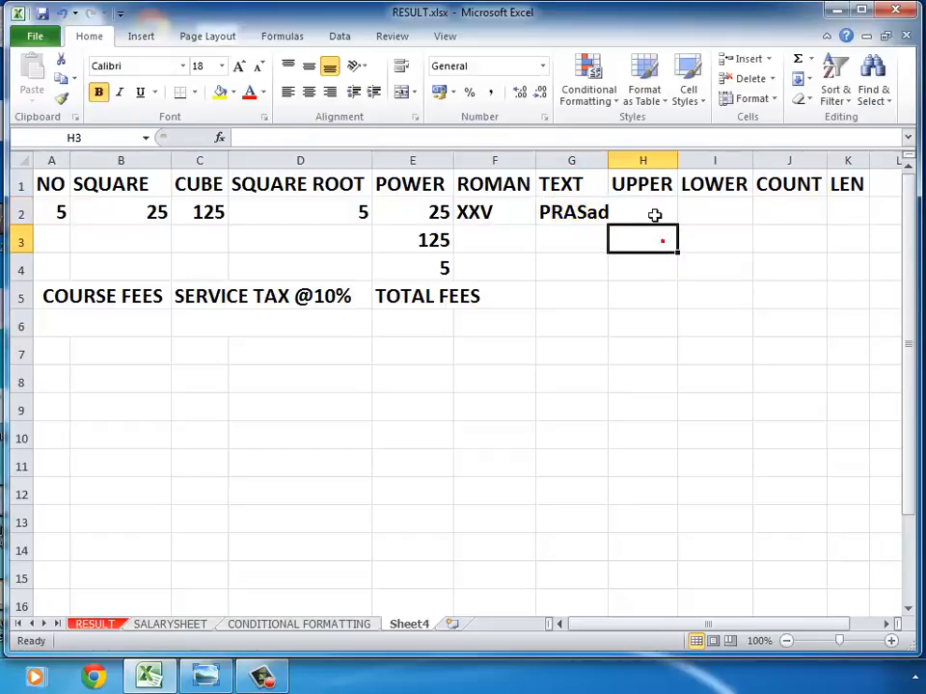
- Widen the TEXT column G slightly and enter the formula =UPPER(G2) in H2 to convert the sample text to capitals
left_click(651, 212)
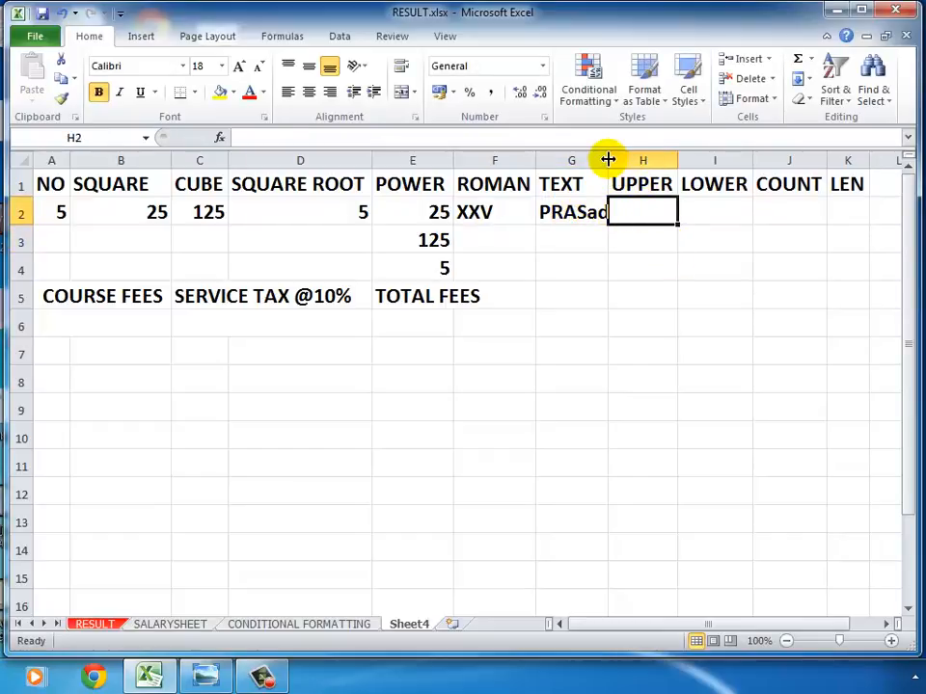
left_click_drag(607, 159, 617, 160)
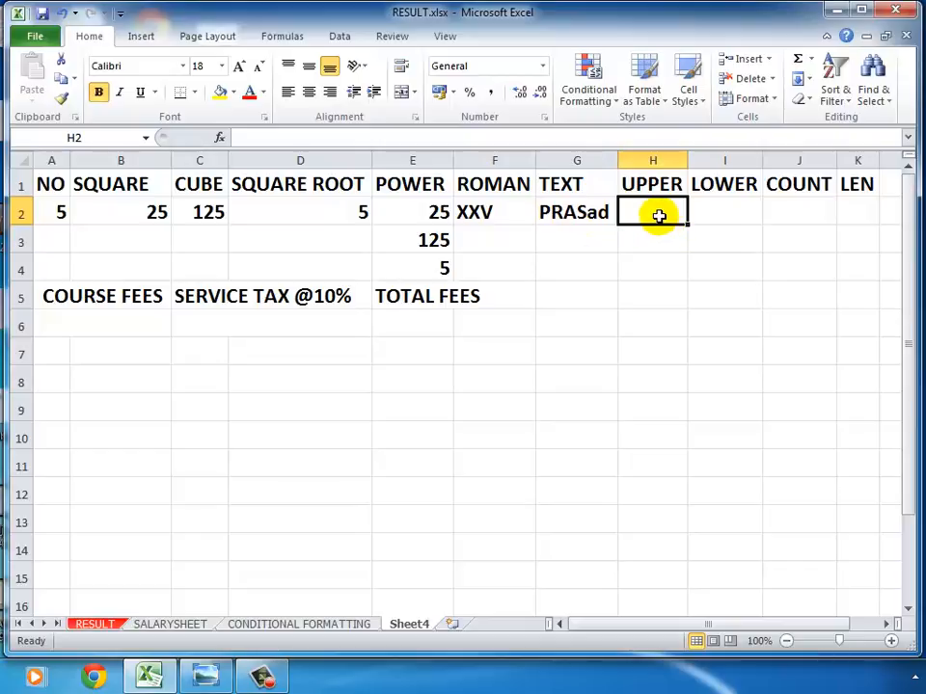
type("=")
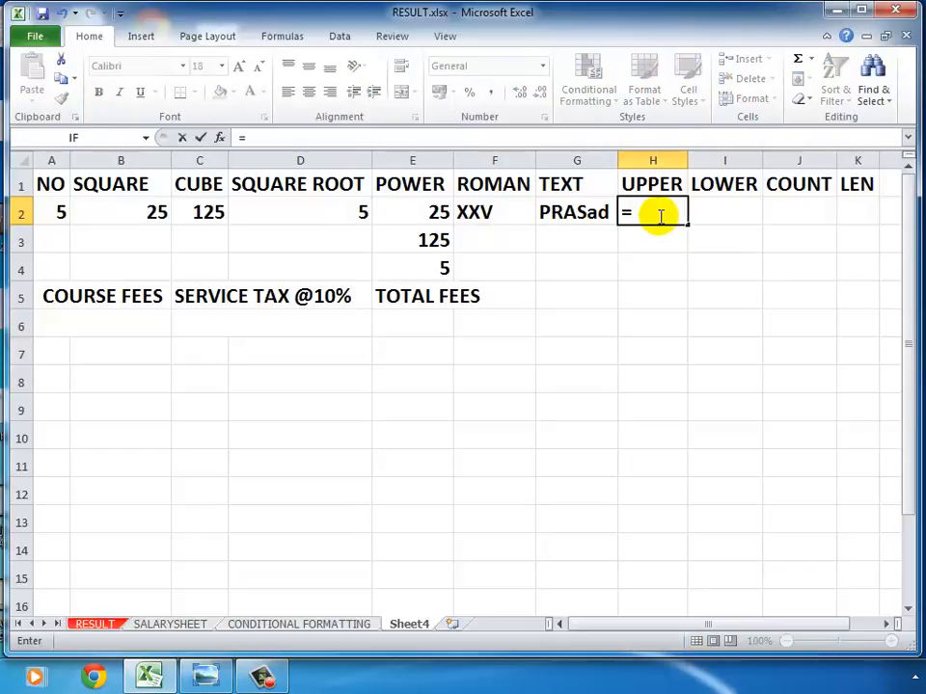
type("upper")
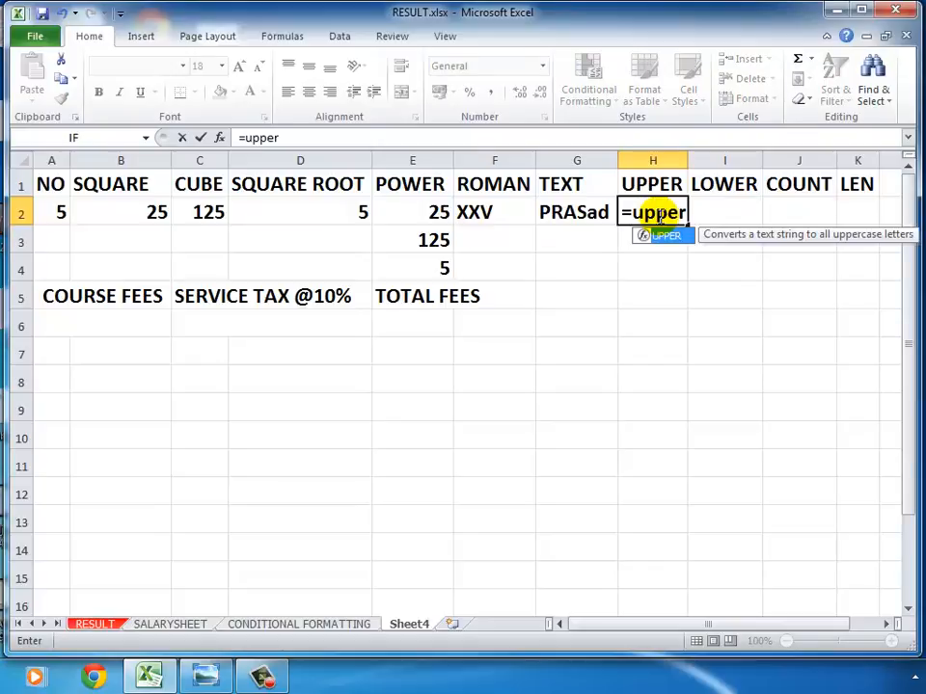
type("(")
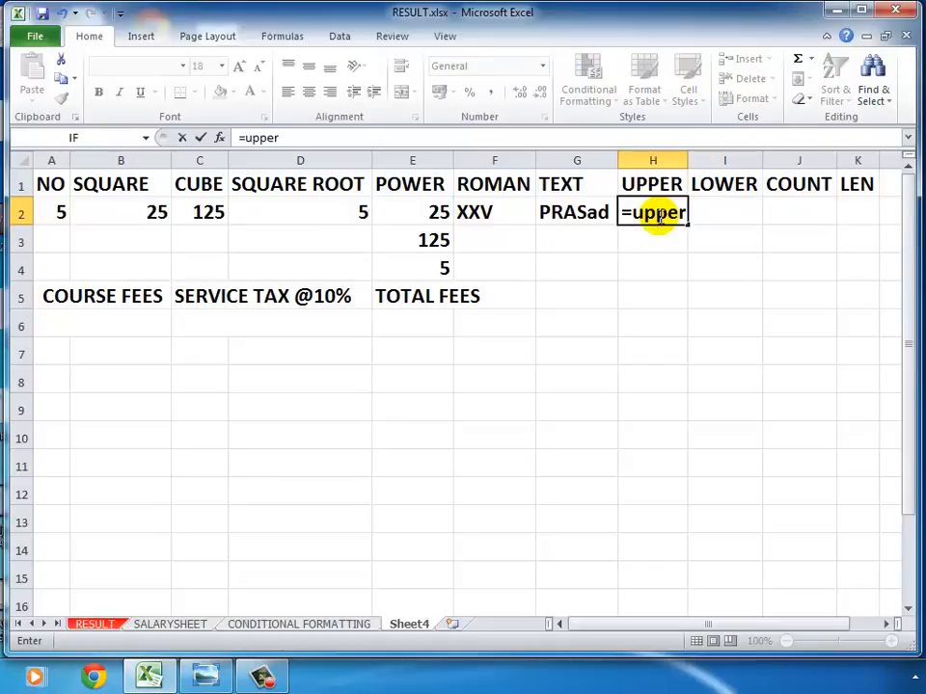
type("(")
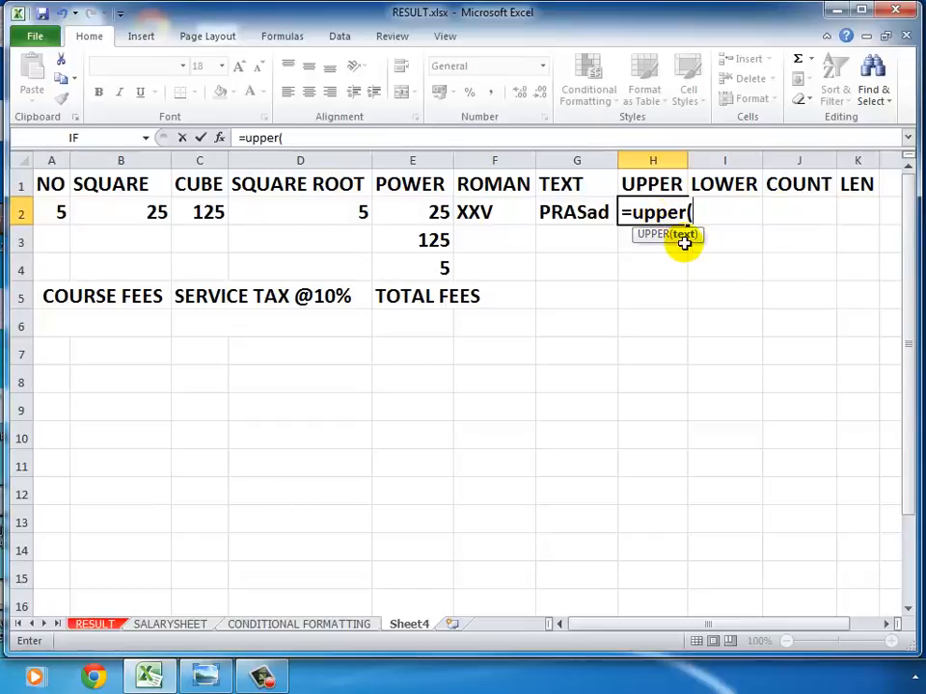
left_click(568, 213)
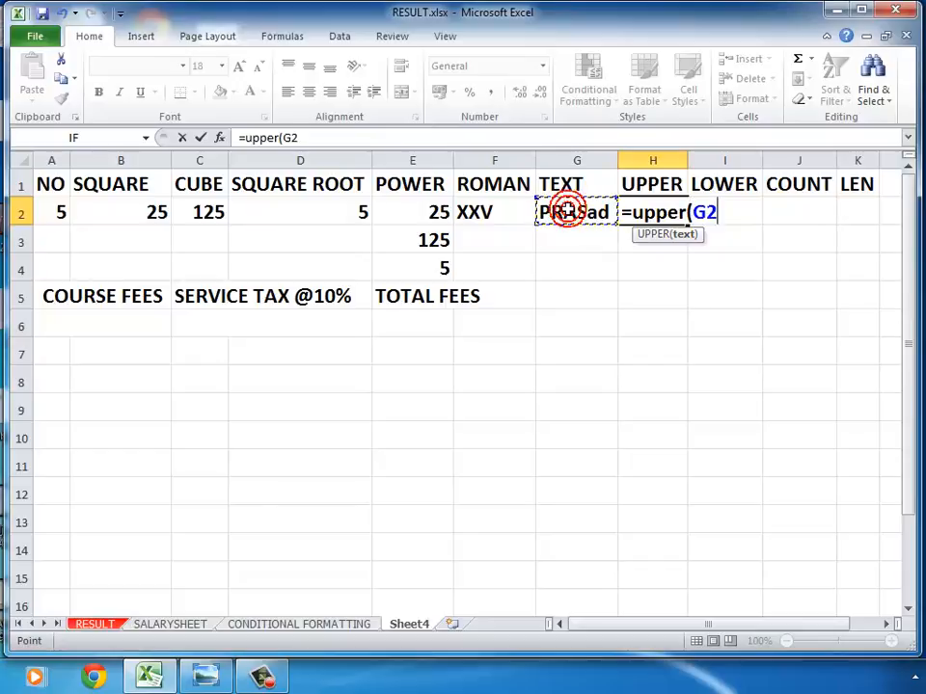
type(")")
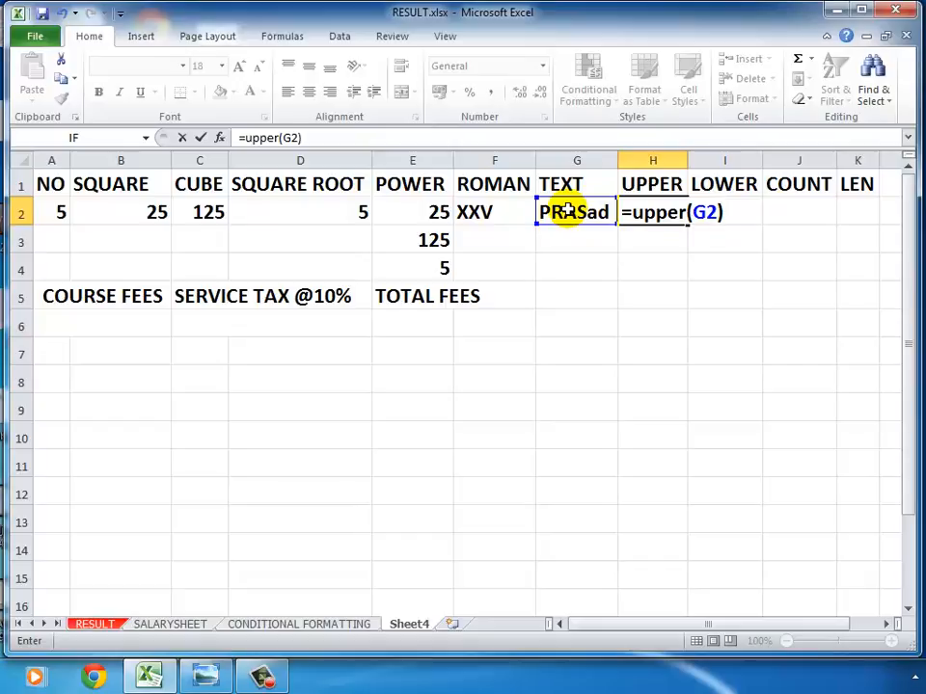
key("Return")
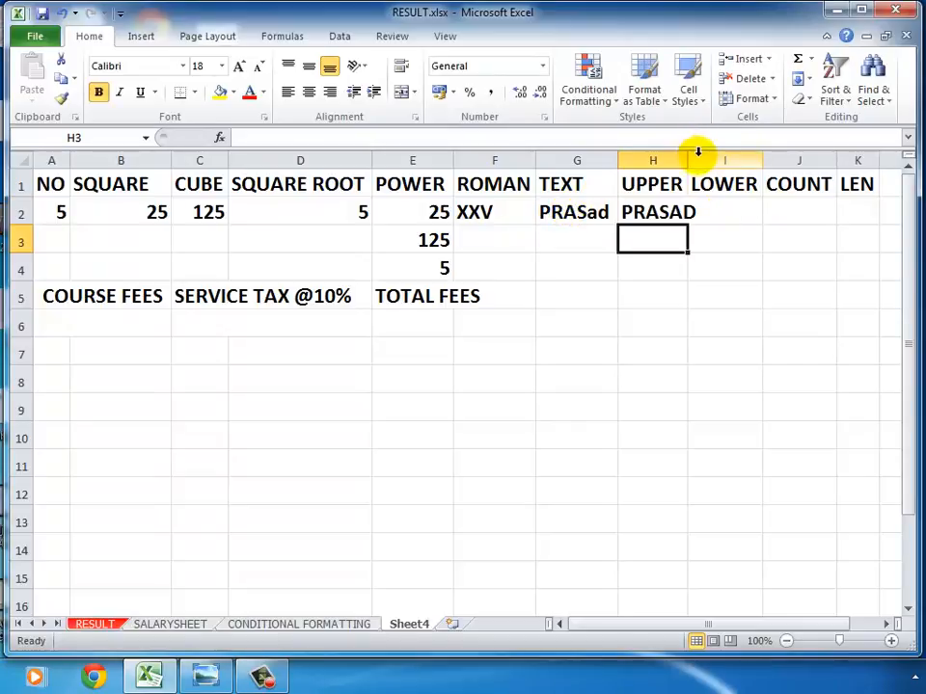
- Widen the UPPER column H to fit its text and enter the formula =LOWER(G2) in I2
left_click_drag(688, 161, 700, 161)
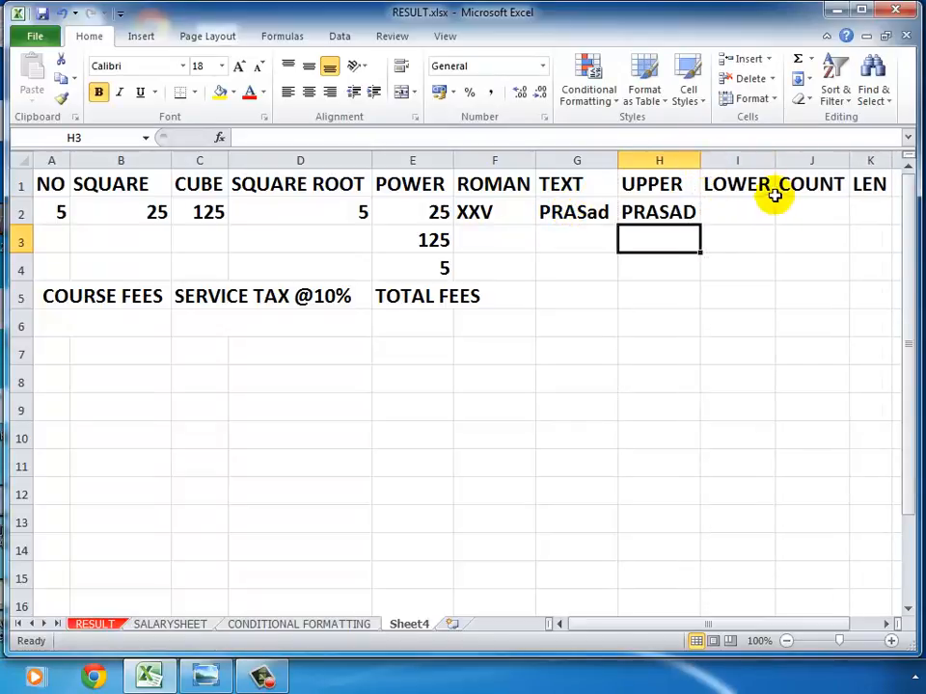
left_click(752, 208)
left_click(751, 208)
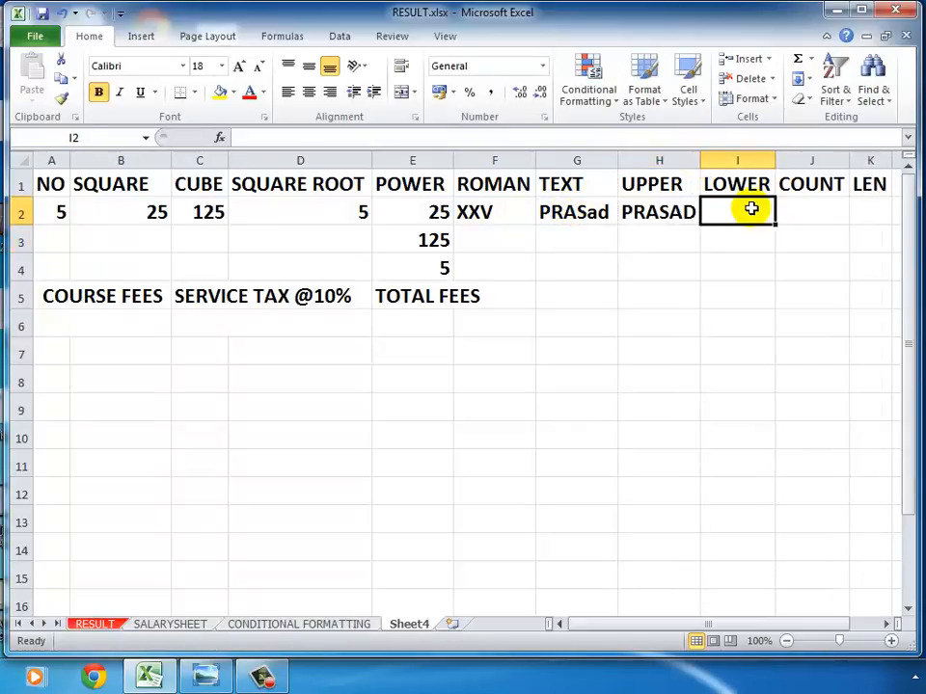
type("=")
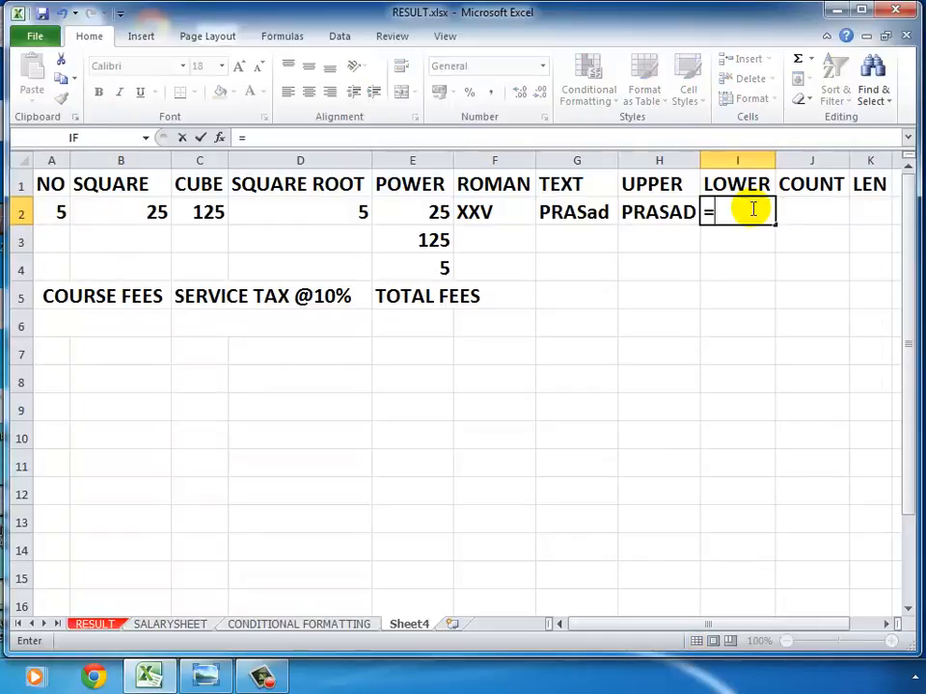
type("LOWER")
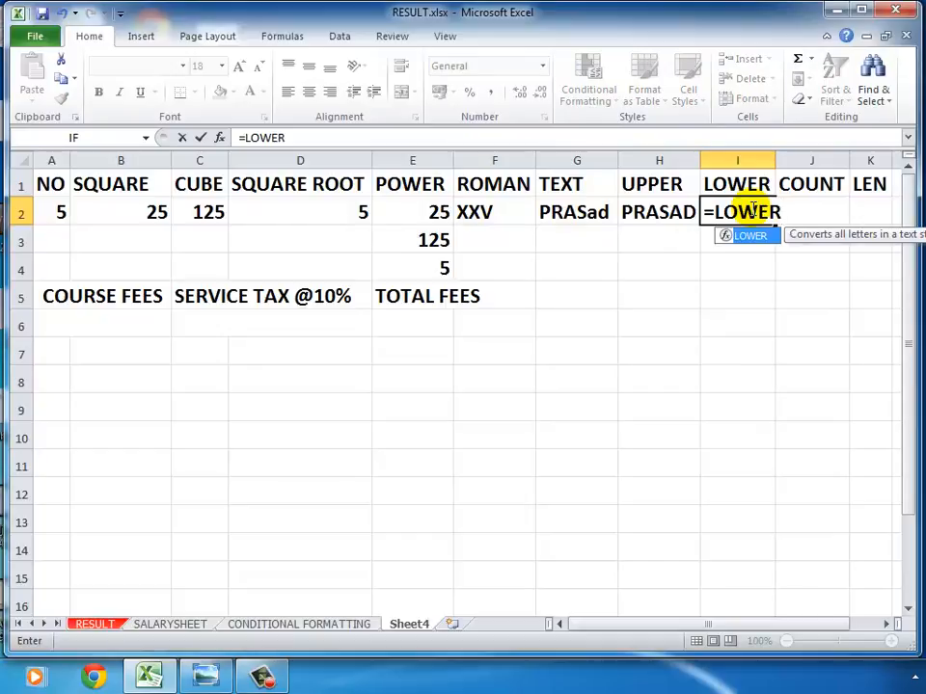
type("(")
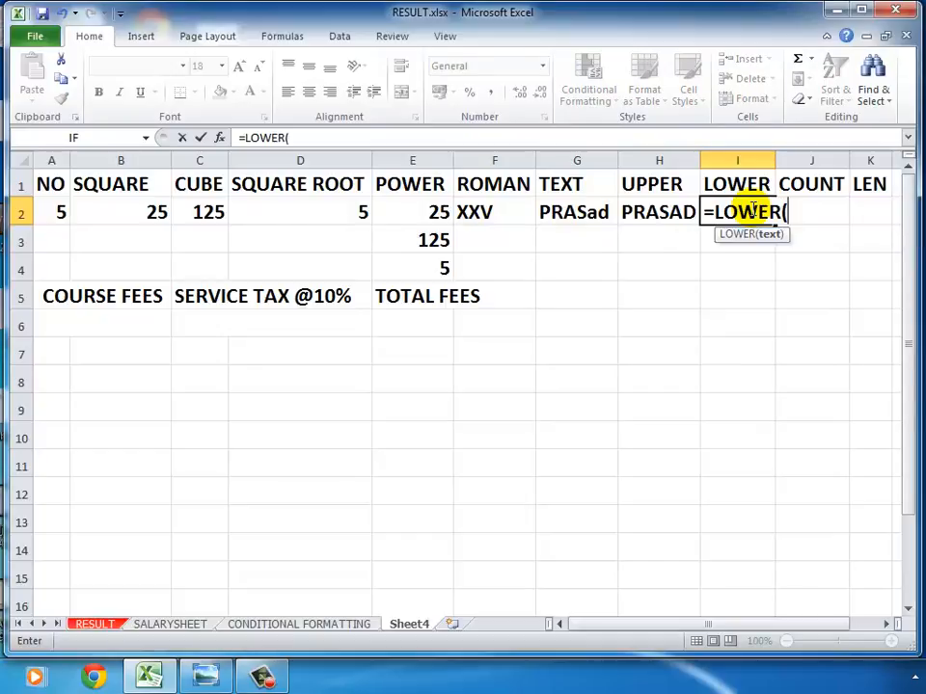
left_click(570, 214)
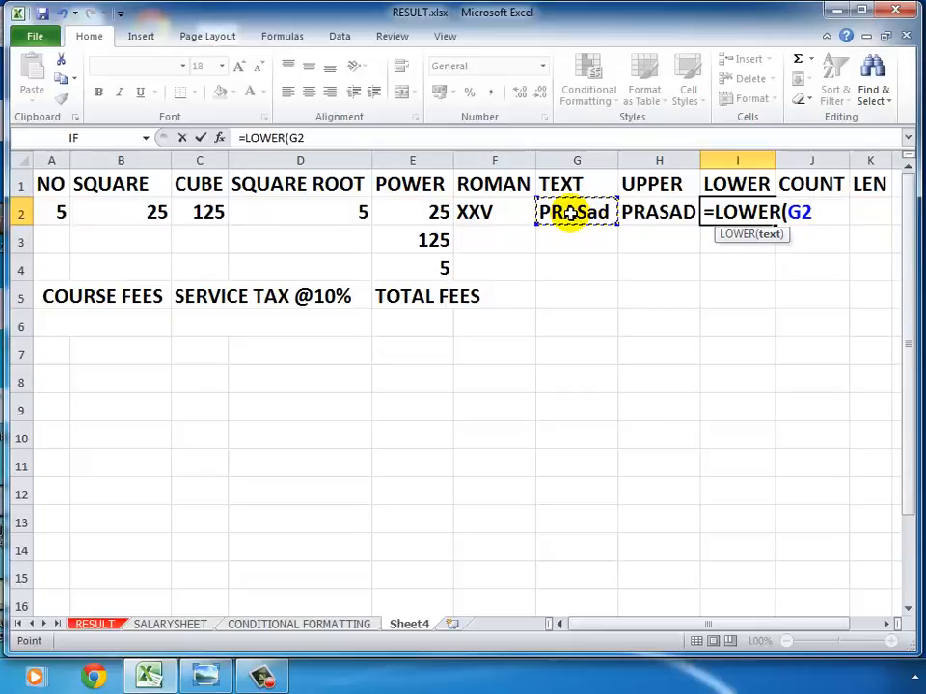
type(")")
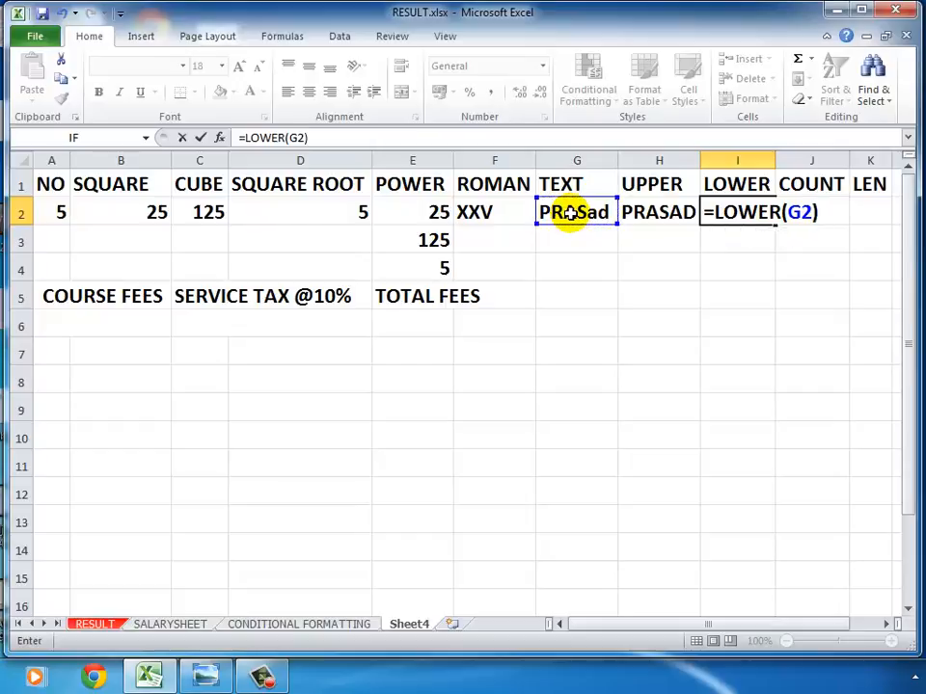
key("Return")
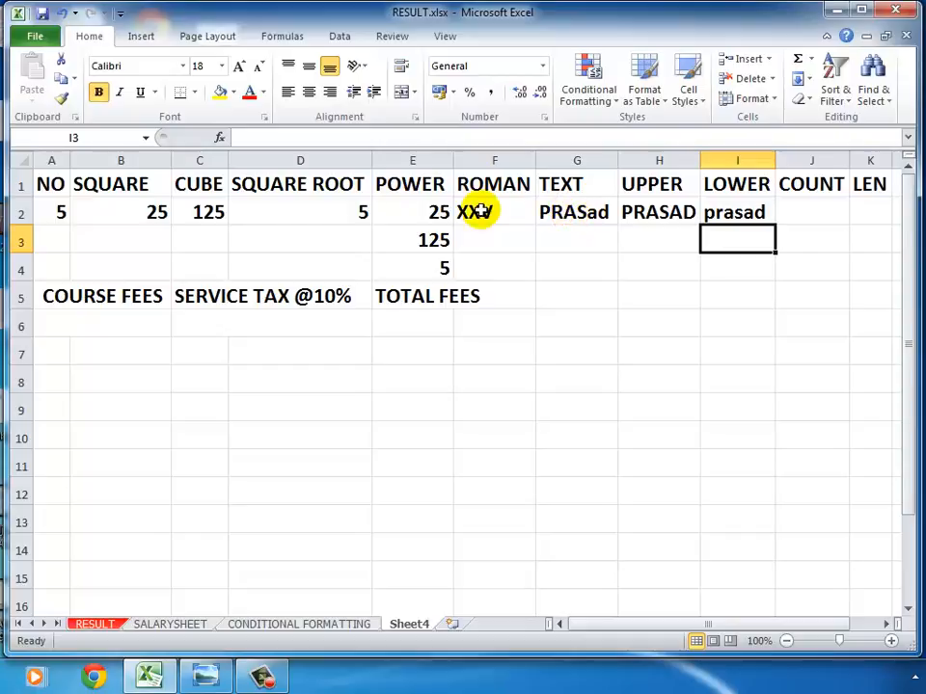
- Enter the formula =COUNT(A2:I2) in J2 to count the numeric cells in row 2
left_click(798, 220)
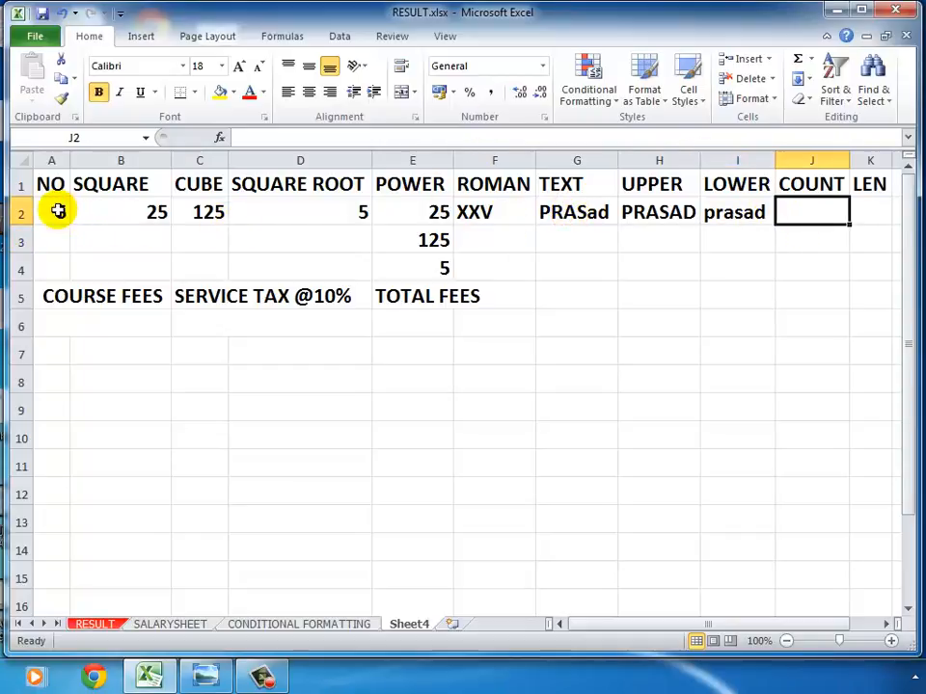
left_click_drag(60, 210, 711, 214)
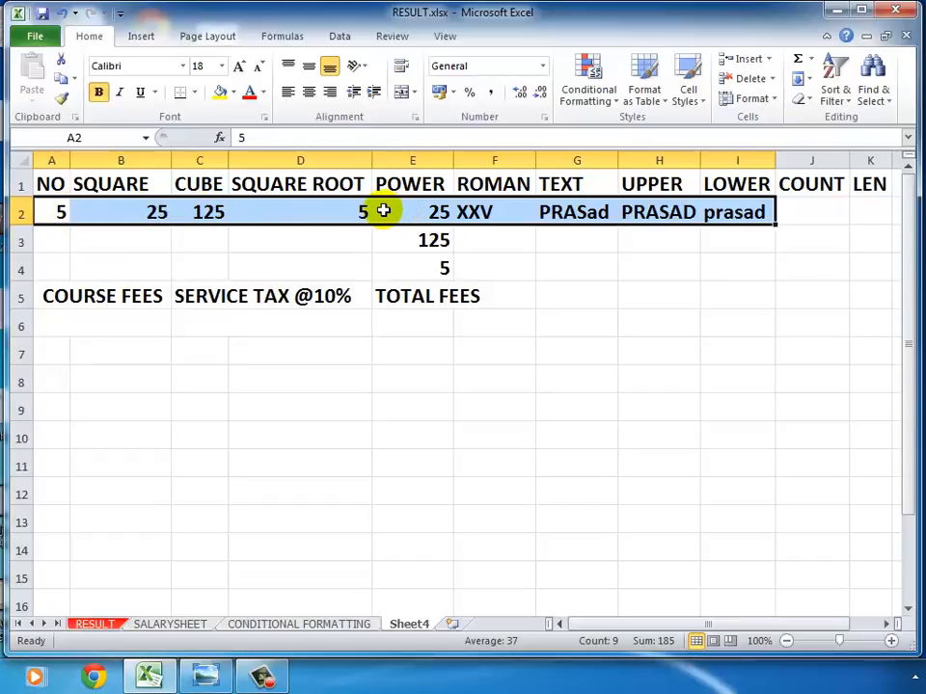
left_click(796, 213)
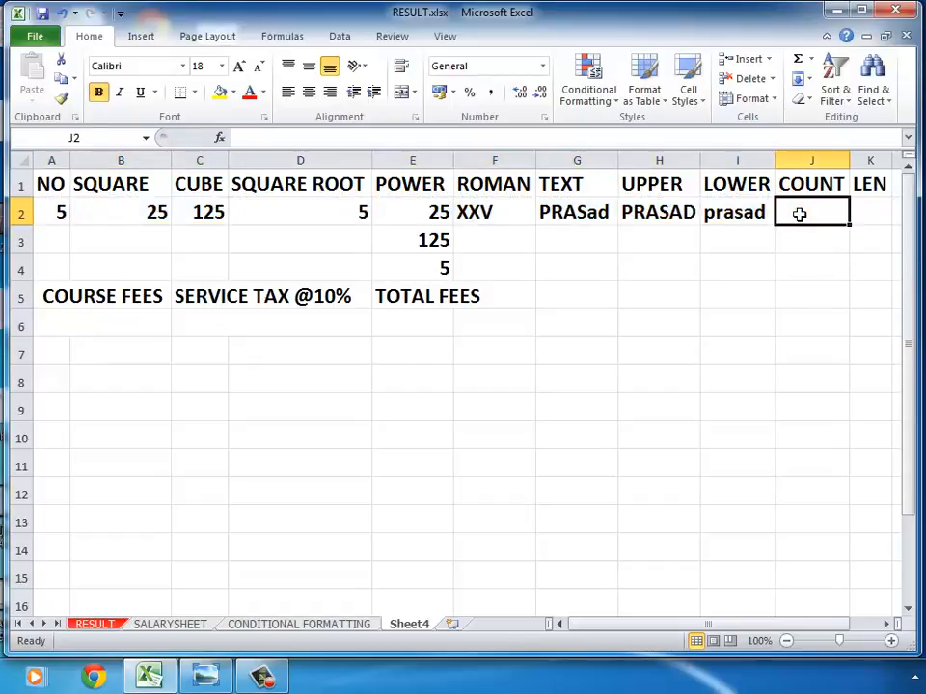
type("=")
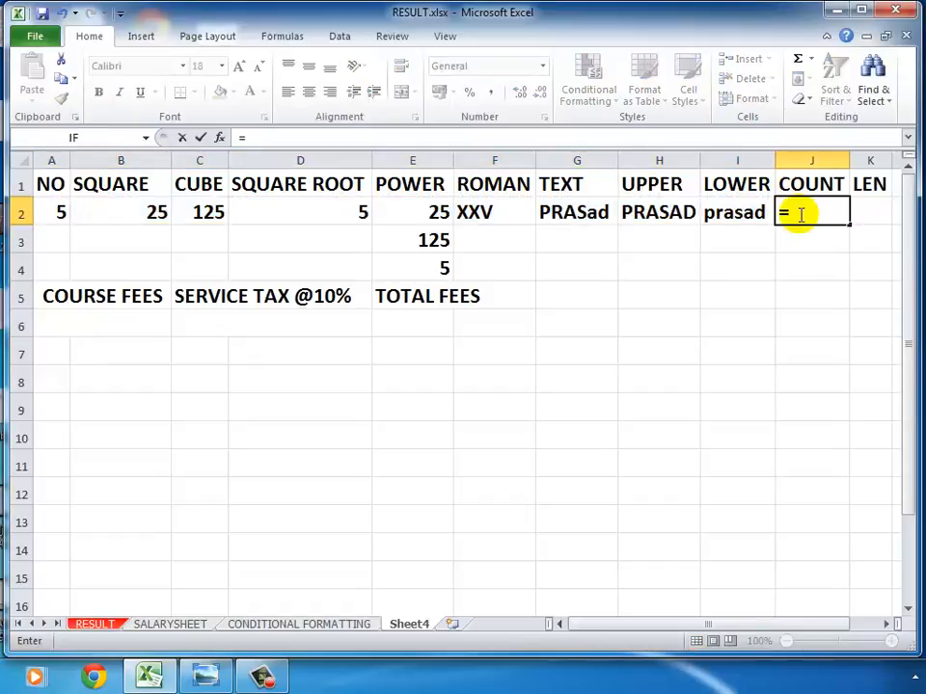
type("C")
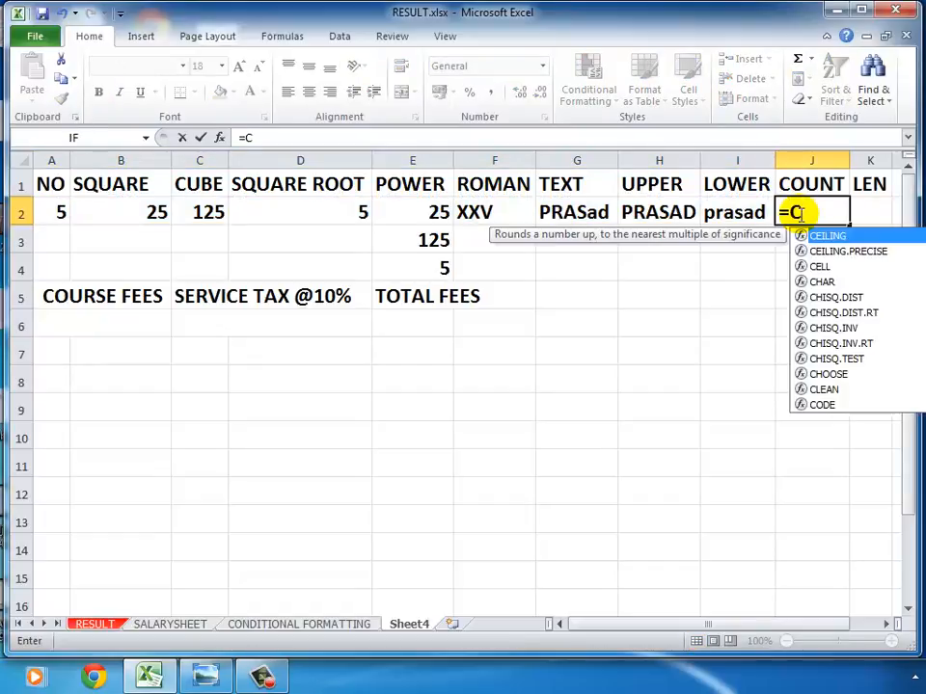
type("OUNT")
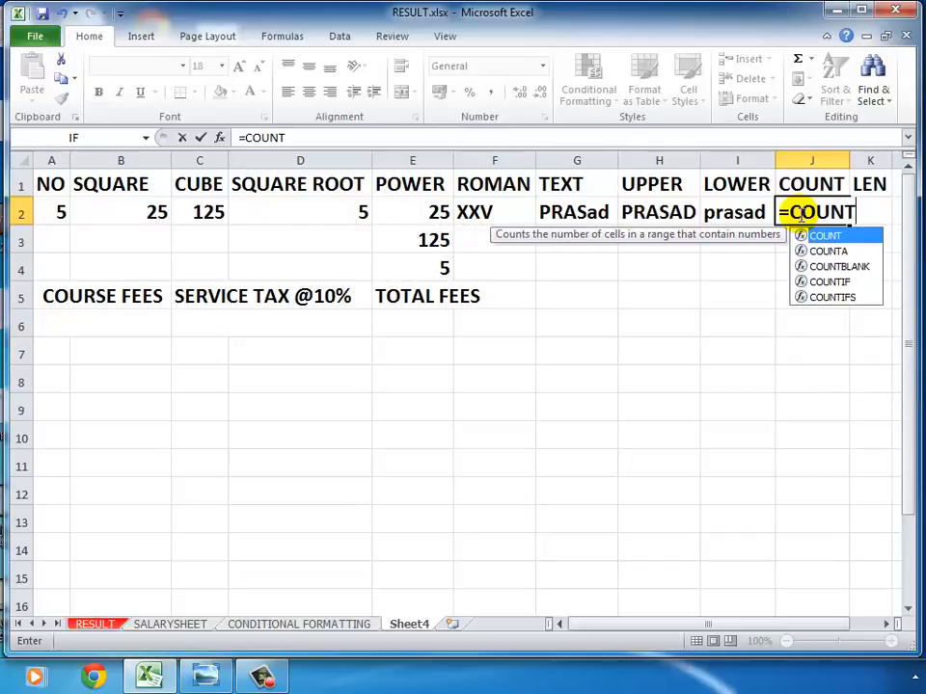
type("(")
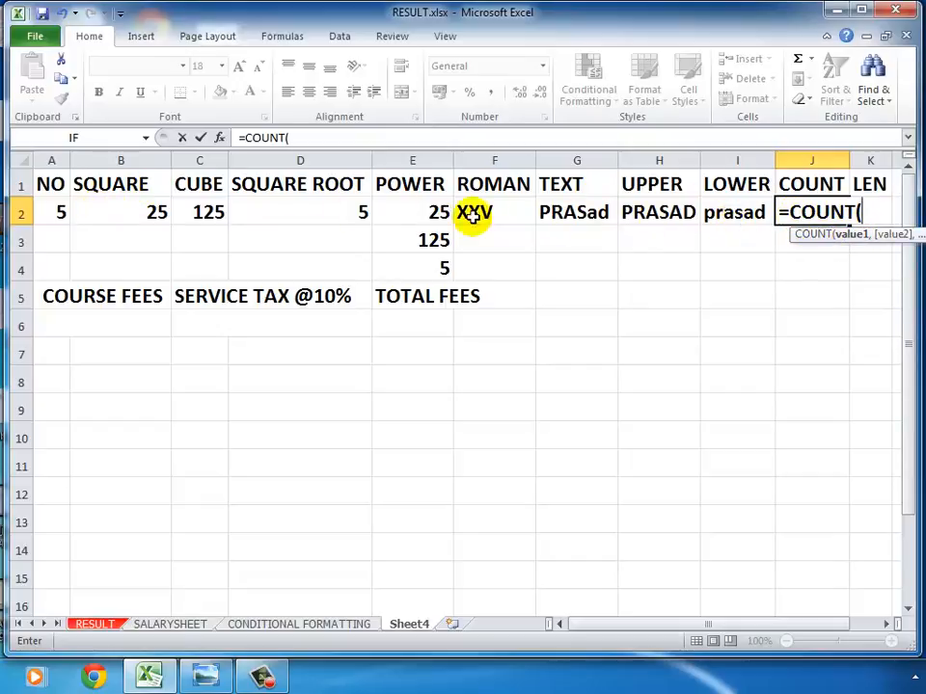
left_click(50, 211)
left_click_drag(50, 211, 714, 213)
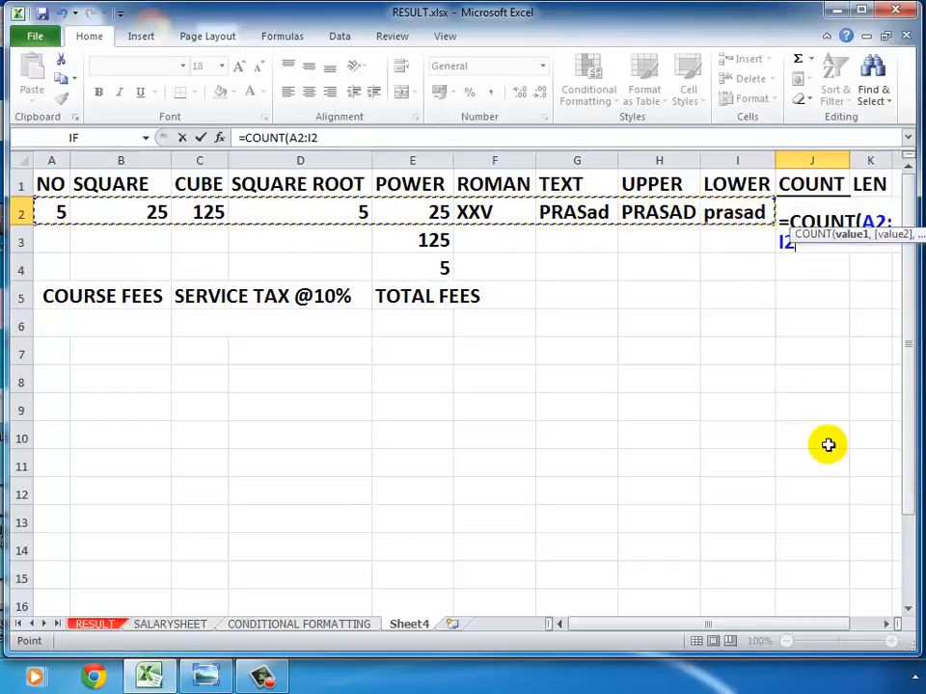
type(")")
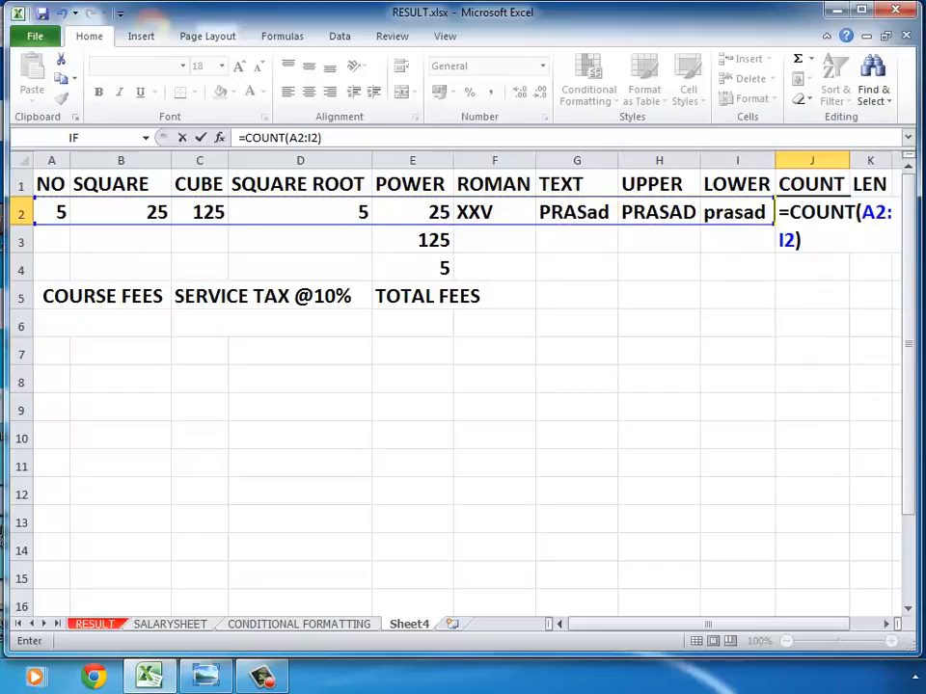
key("Return")
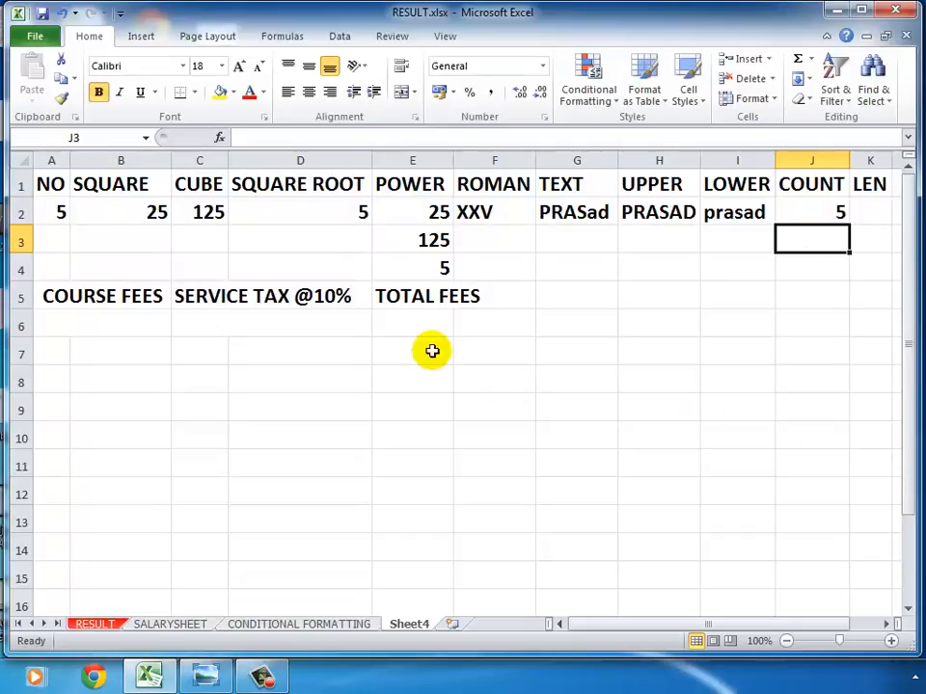
- Review the numeric cells A2 to E2 covered by the COUNT formula one by one
left_click(56, 211)
left_click(110, 211)
left_click(215, 209)
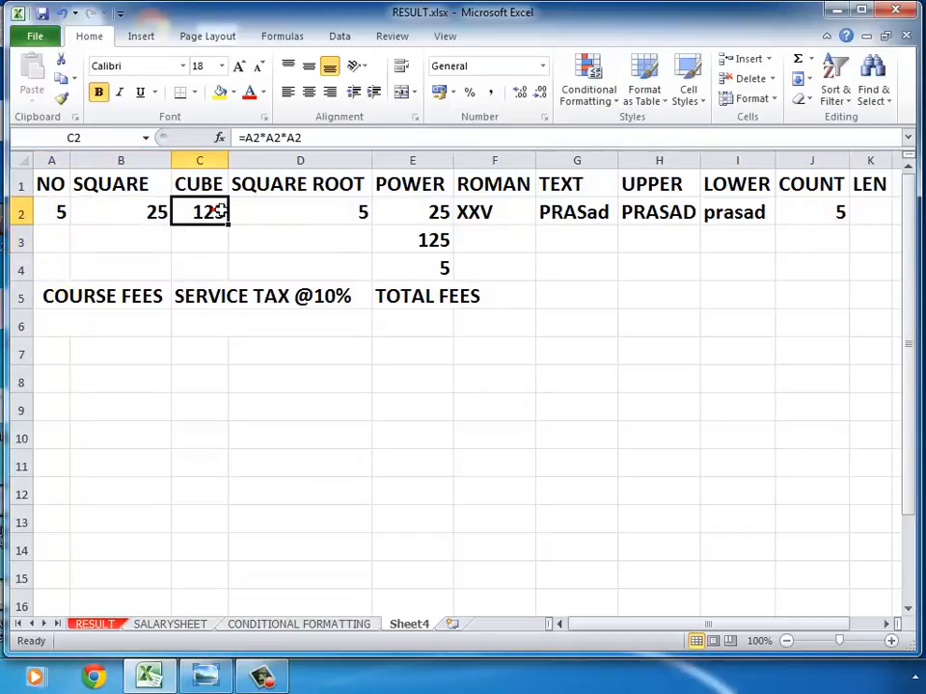
left_click(318, 210)
left_click(405, 209)
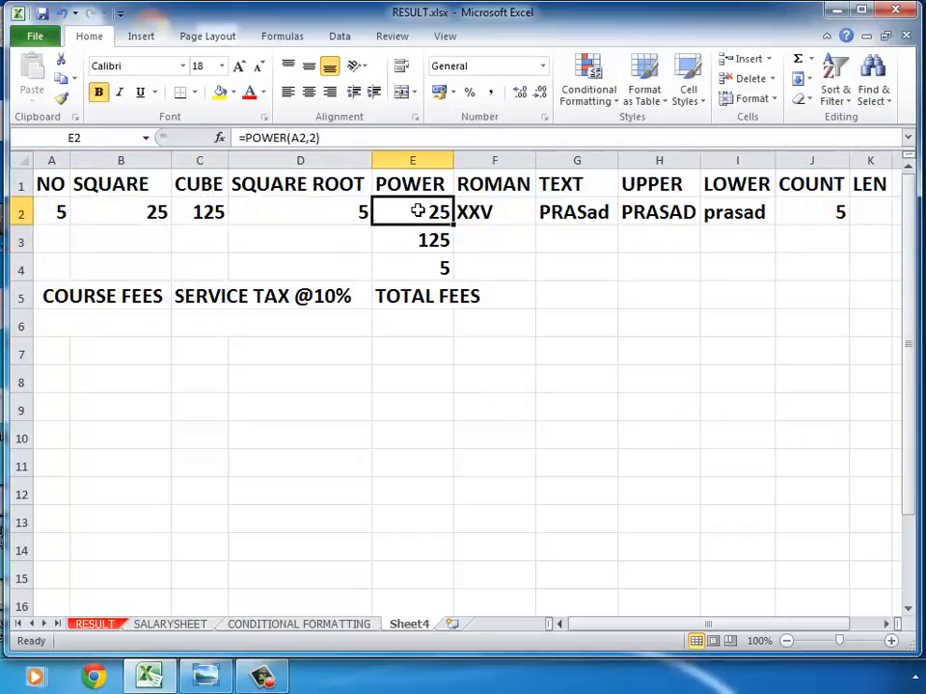
- Examine the sample text in G2 as the source for the LEN cell K2, leaving its content as is
left_click(870, 211)
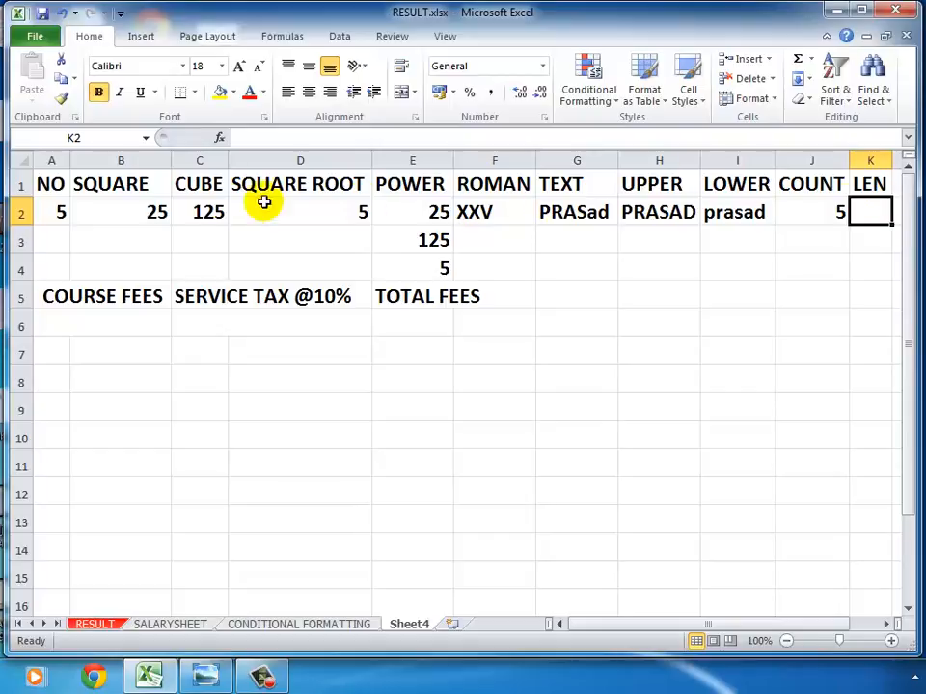
left_click(559, 214)
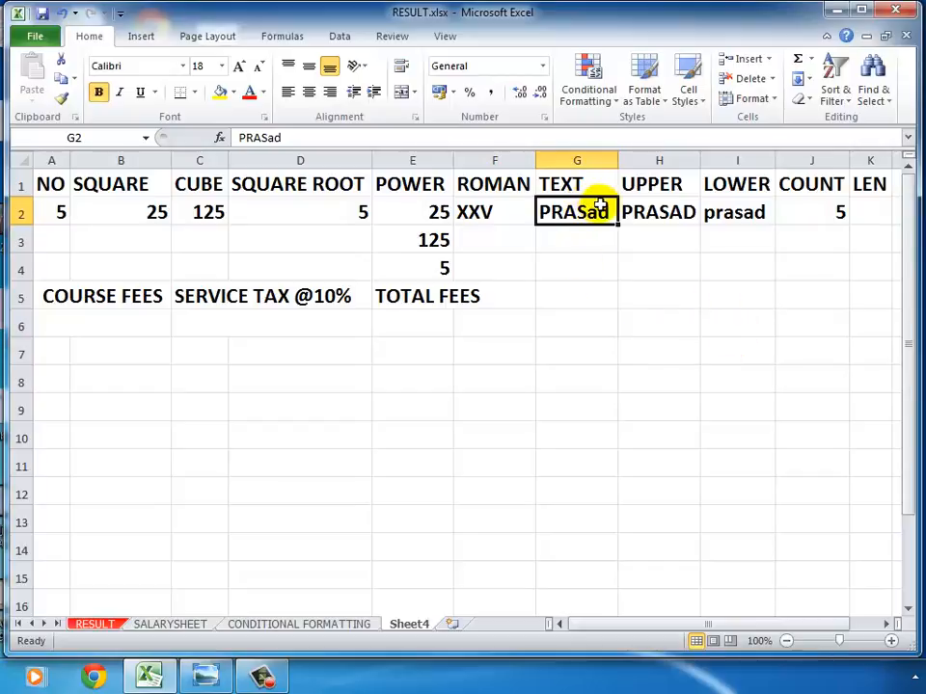
double_click(610, 210)
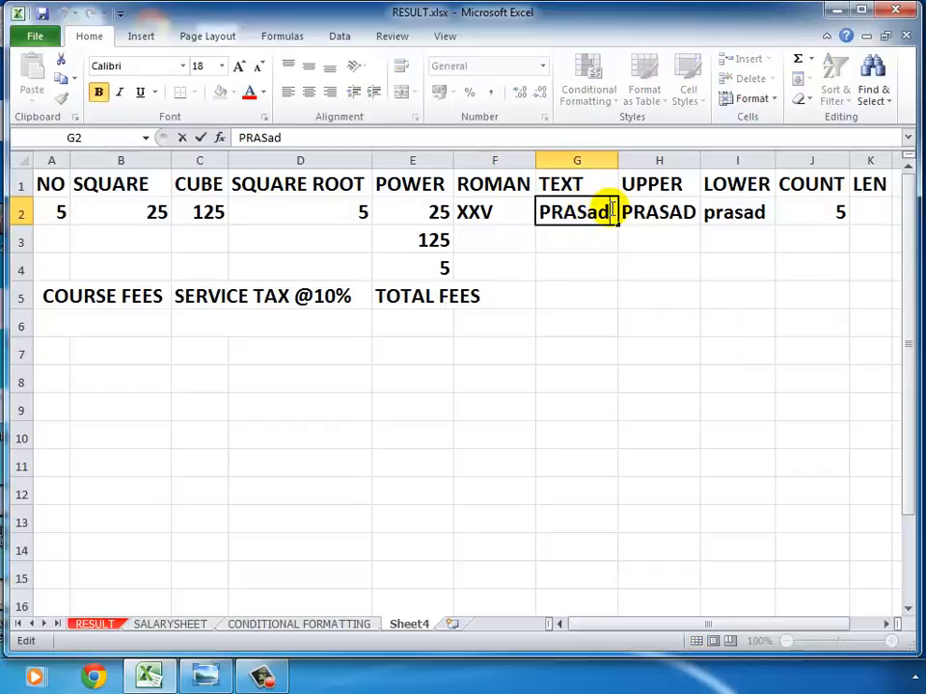
left_click(614, 295)
left_click(591, 213)
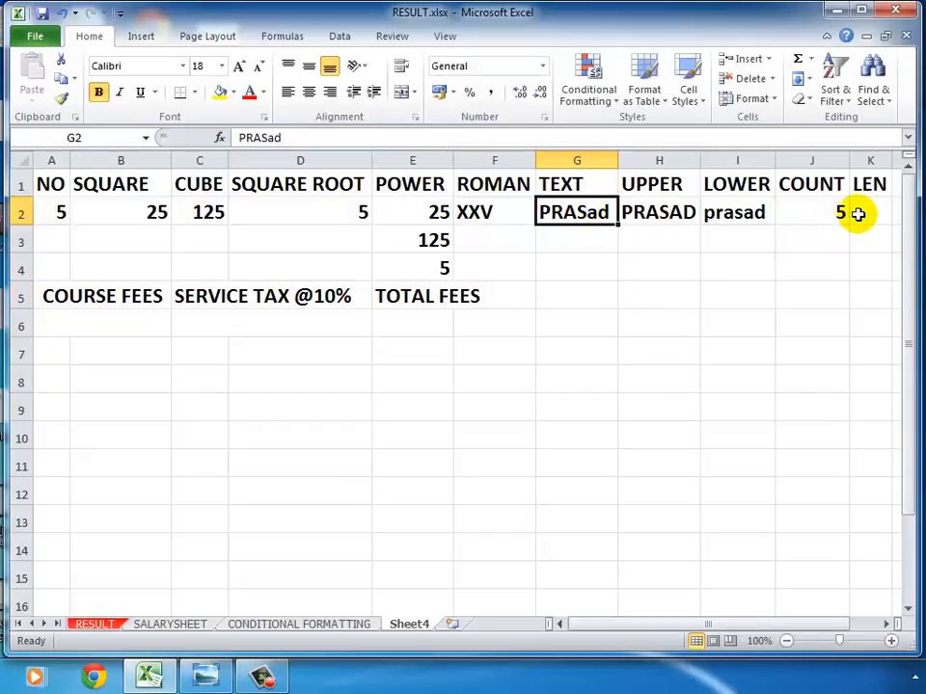
left_click(858, 213)
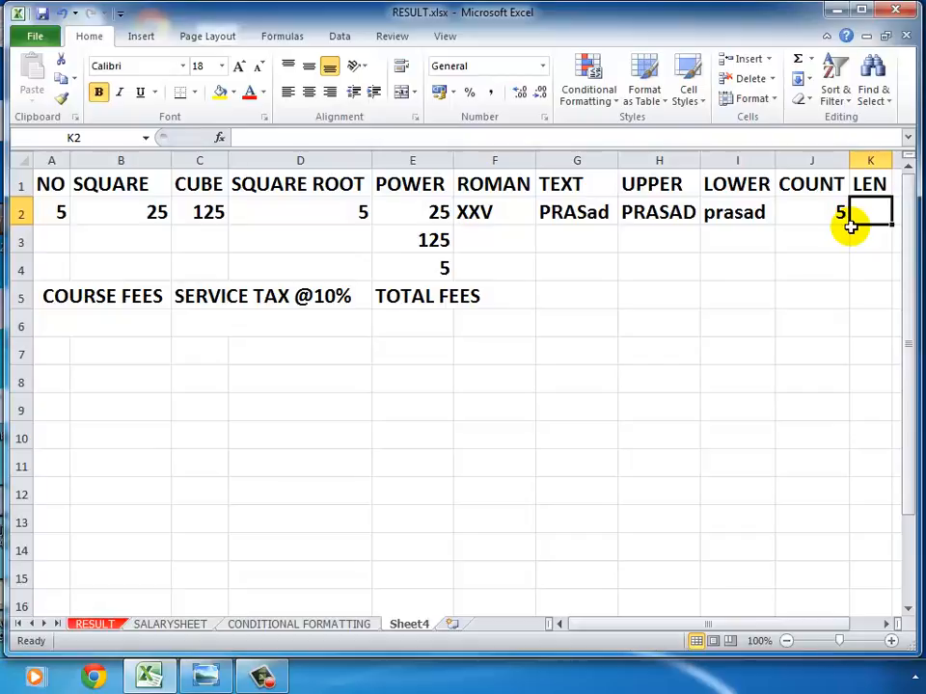
key("Left")
key("Left")
key("Left")
key("Left")
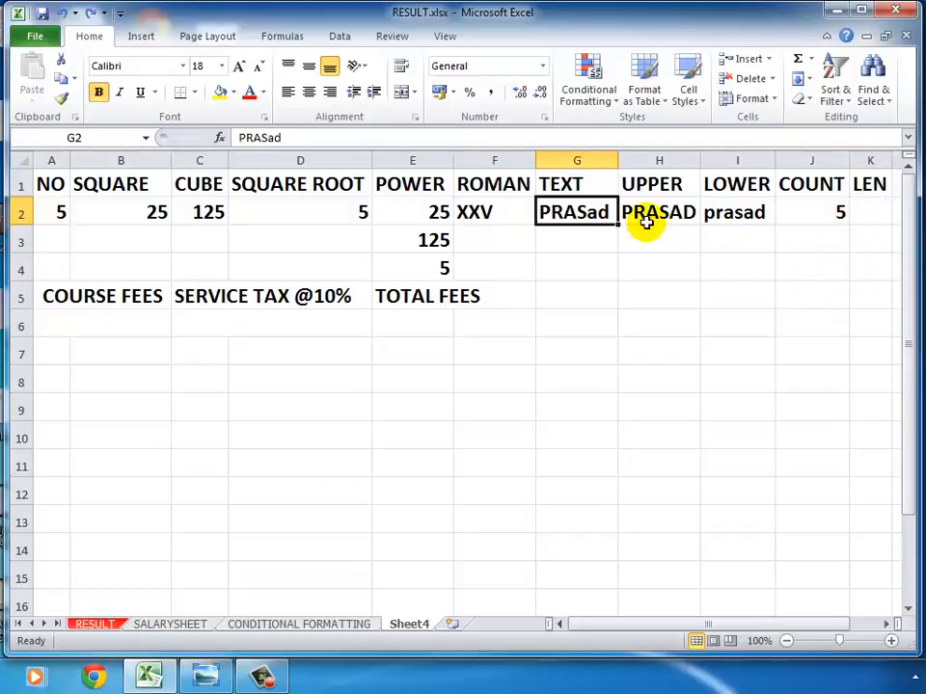
- Enter the formula =LEN(G2) in K2 to get the length of the sample text
double_click(596, 211)
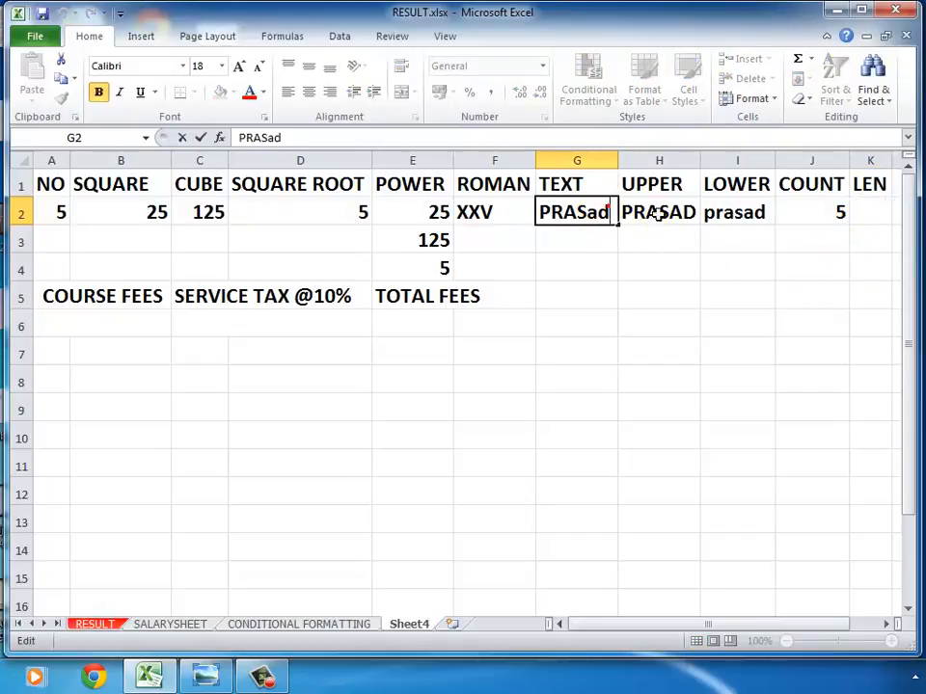
left_click(859, 216)
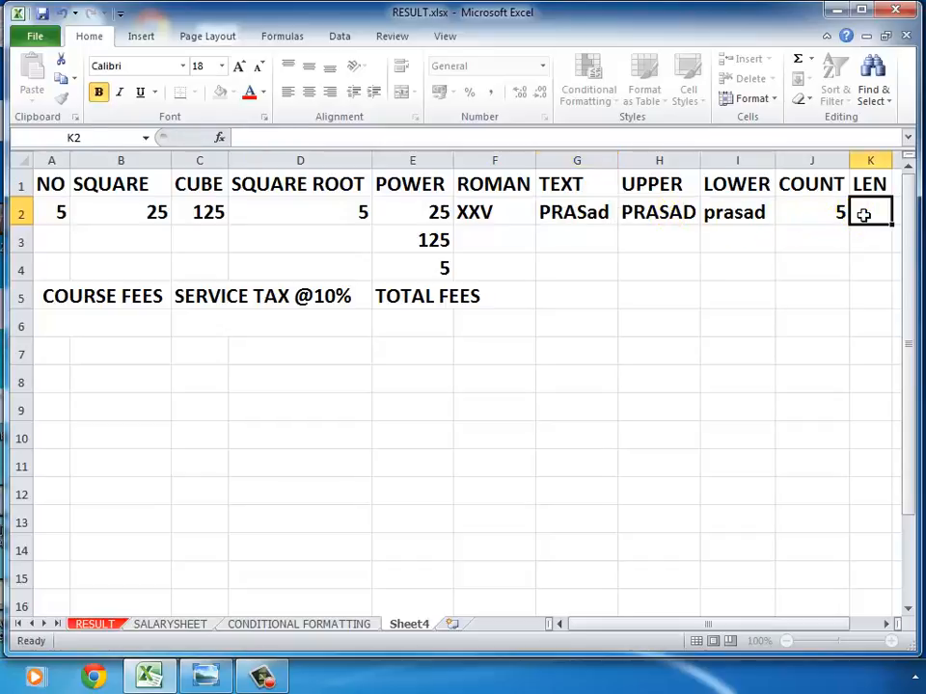
type("=")
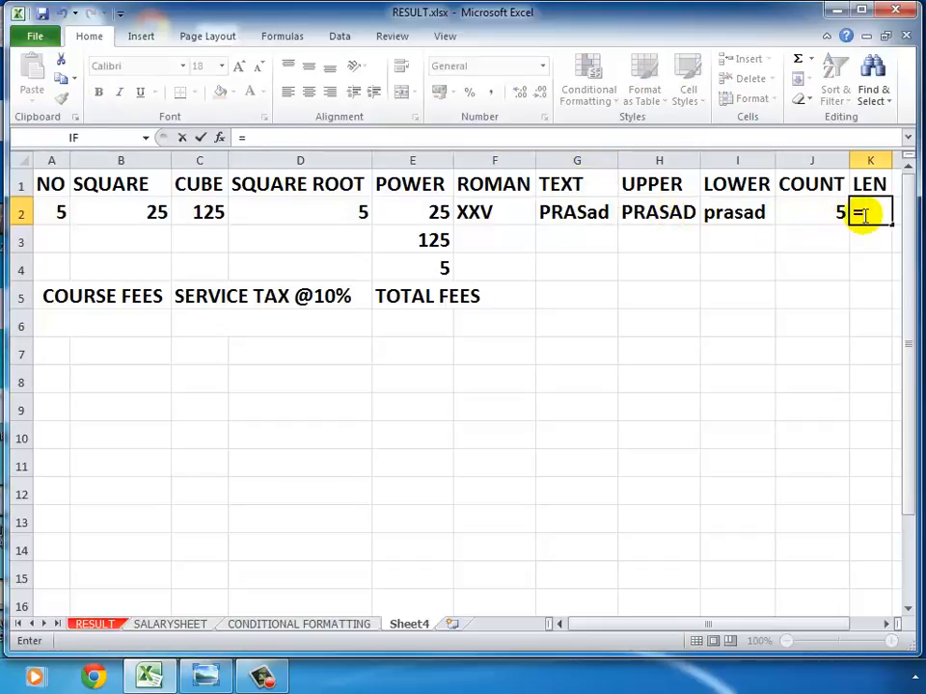
type("LEN")
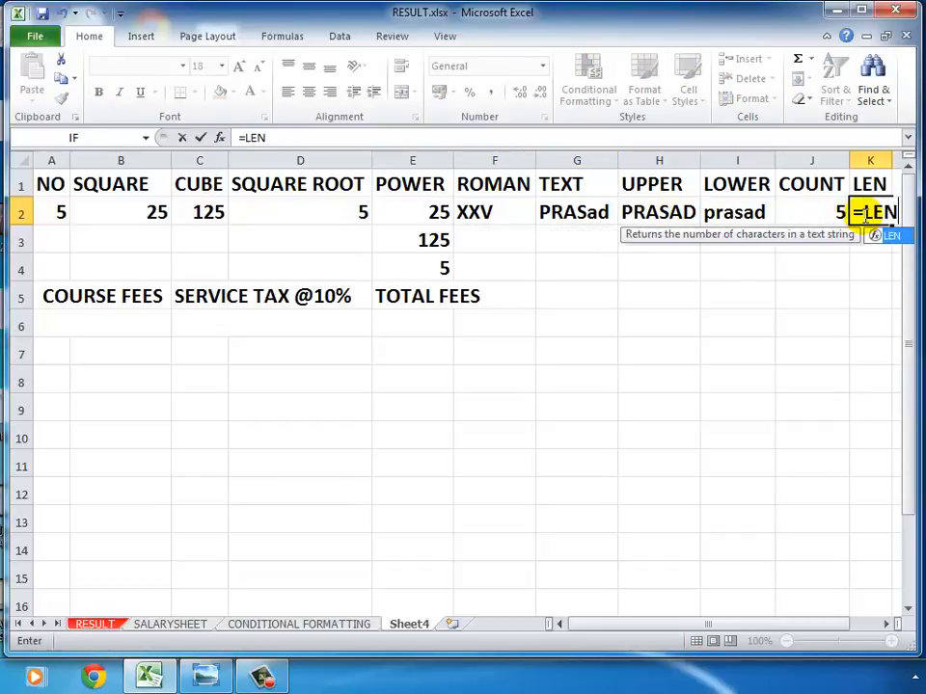
type("(")
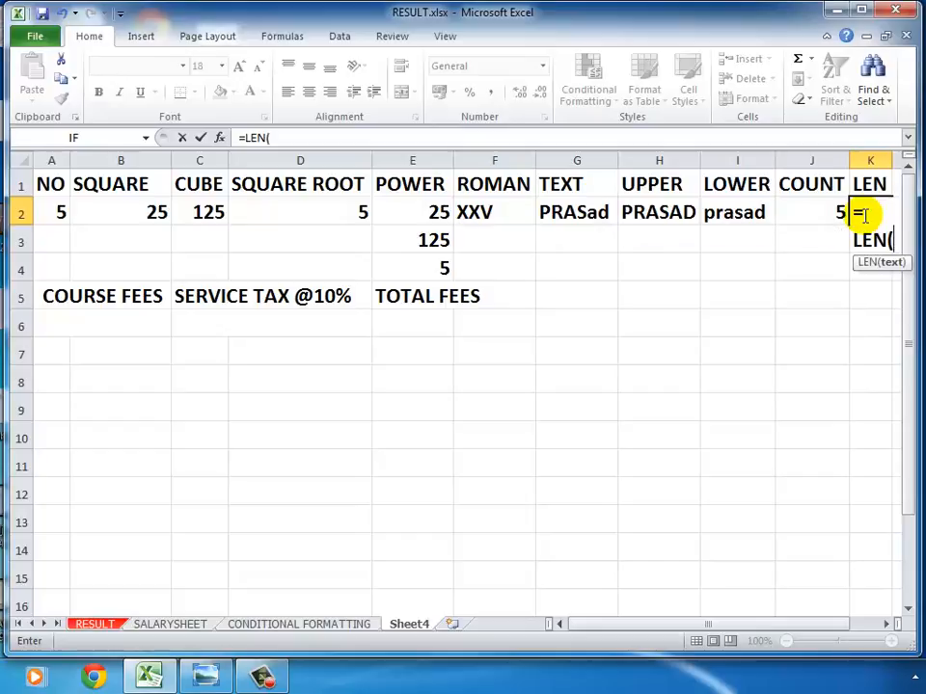
left_click(575, 213)
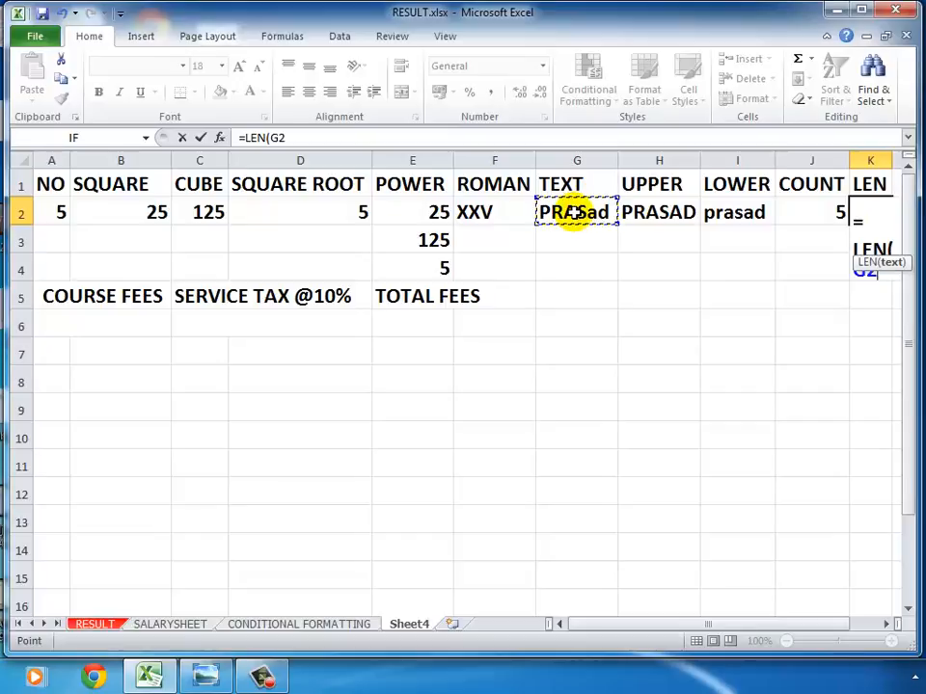
key("Return")
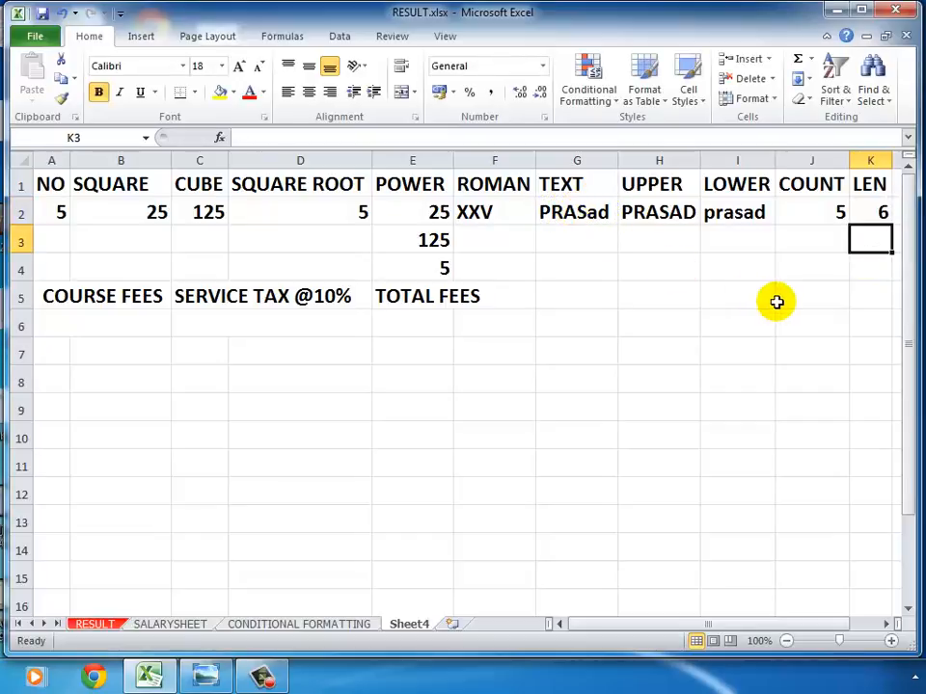
- Try adding trailing spaces to the text in G2 to test the LEN formula in K2, and undo that edit
double_click(603, 211)
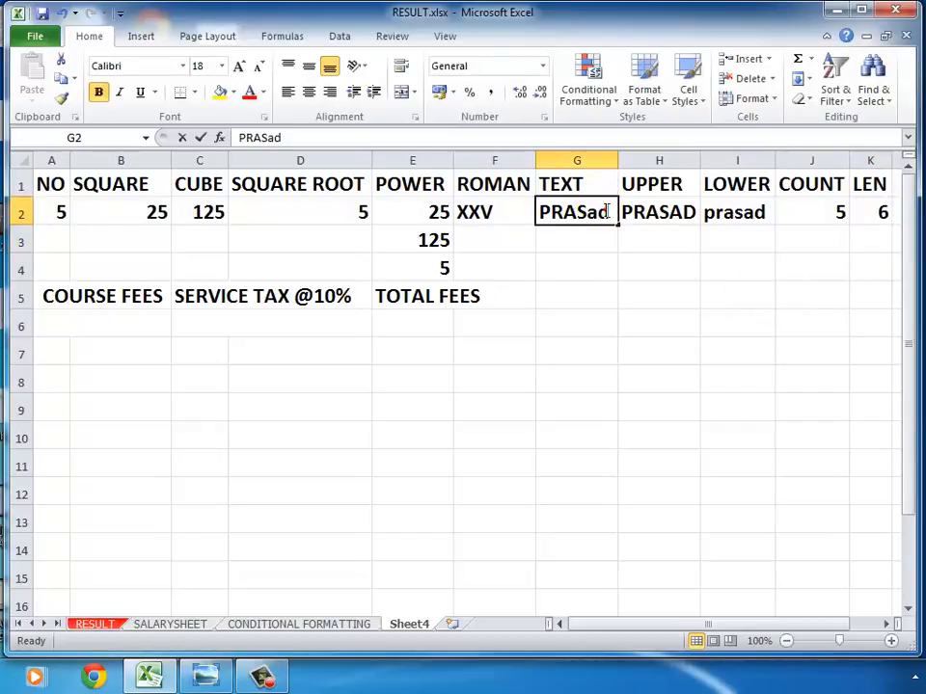
double_click(669, 220)
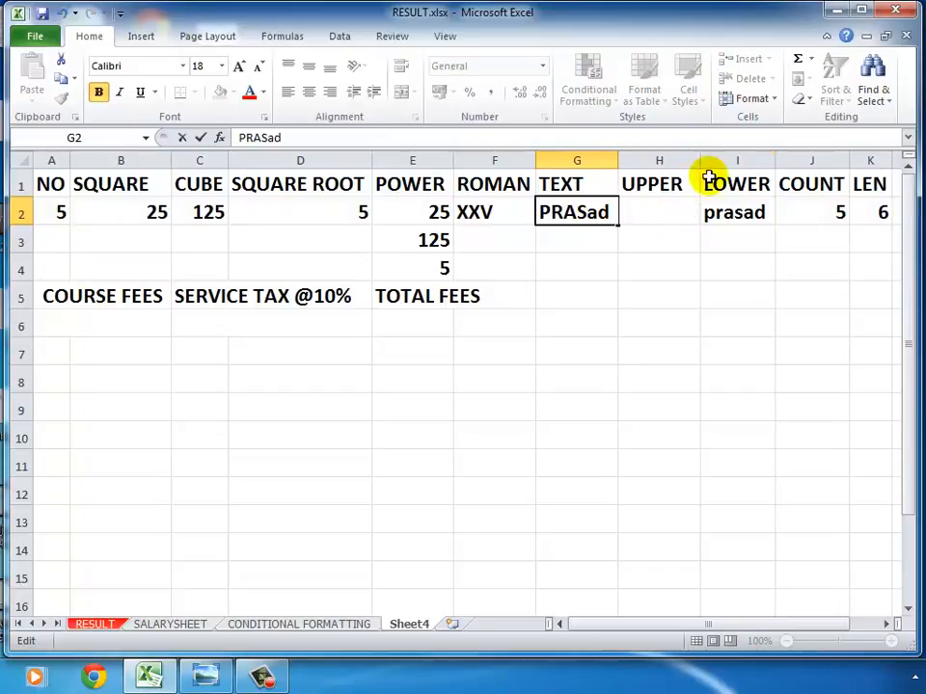
key("Return")
key("Return")
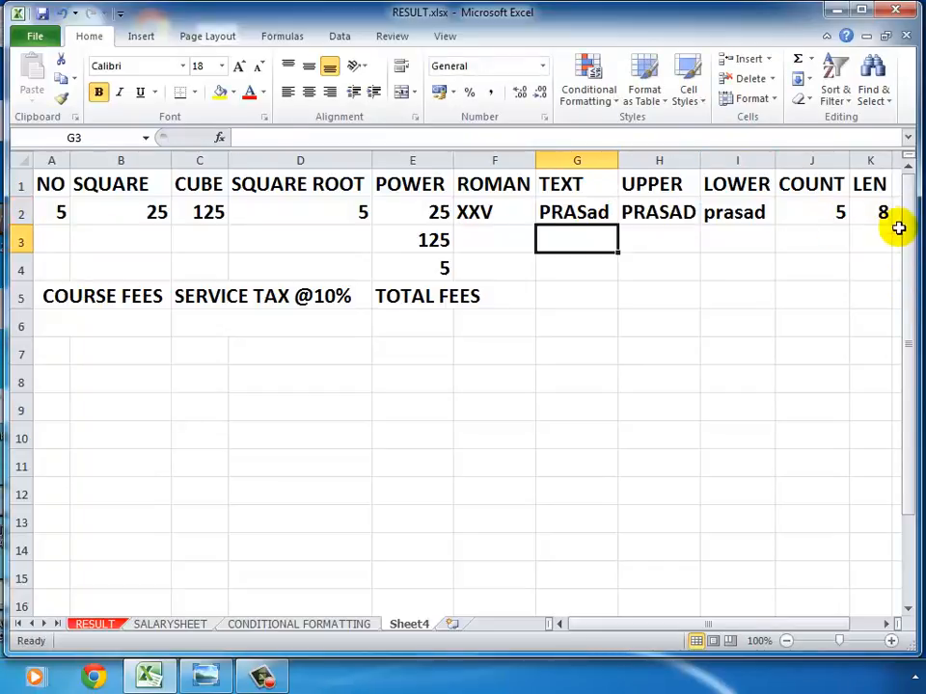
left_click(866, 213)
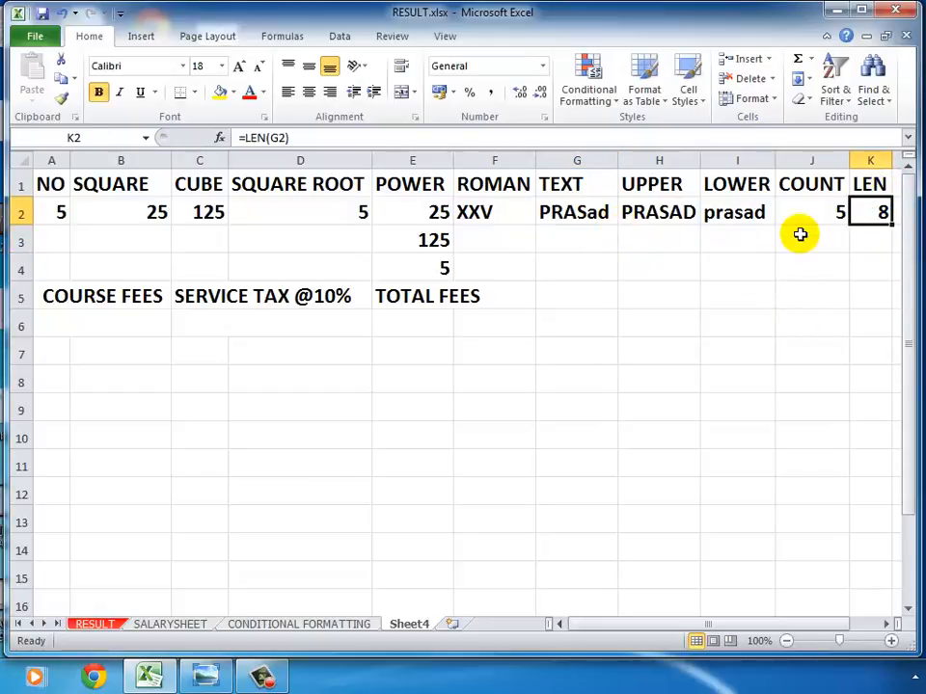
left_click(547, 214)
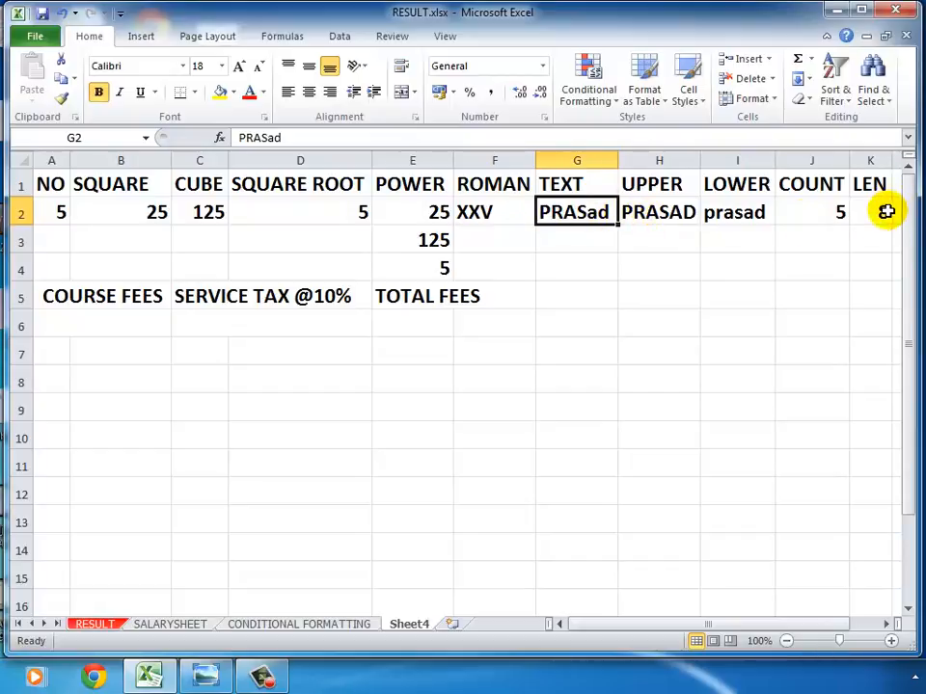
key("ctrl+z")
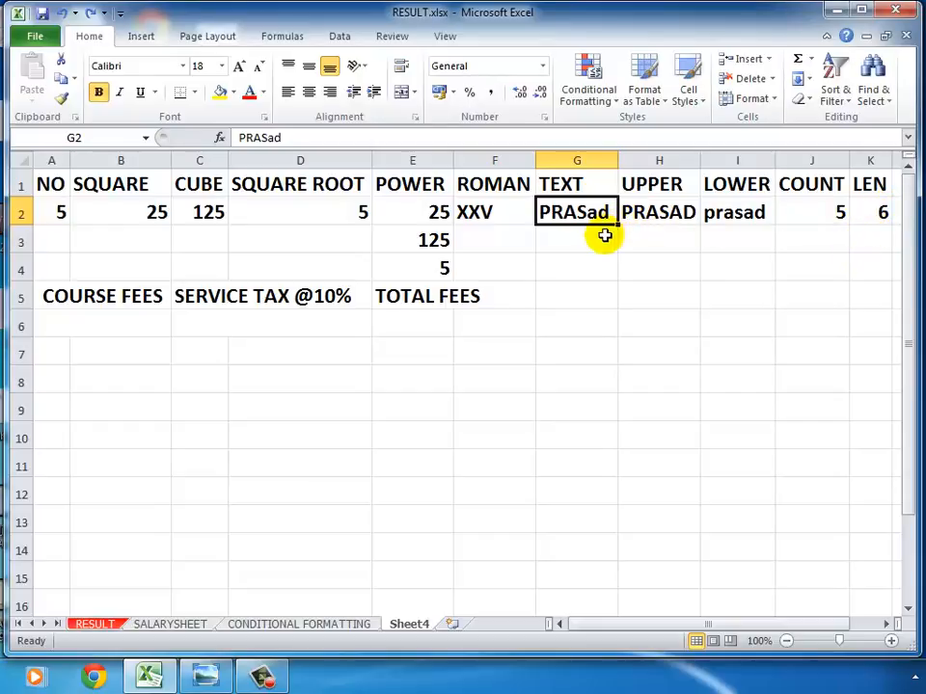
- Enter 100 as the first course fee in the merged cell A6 under COURSE FEES
left_click(60, 322)
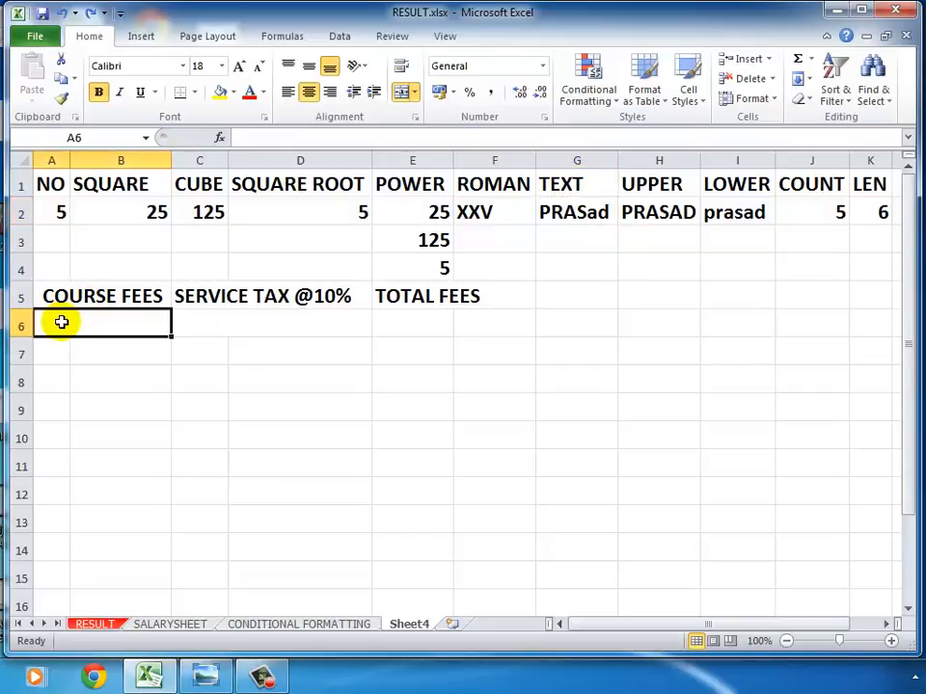
left_click(263, 295)
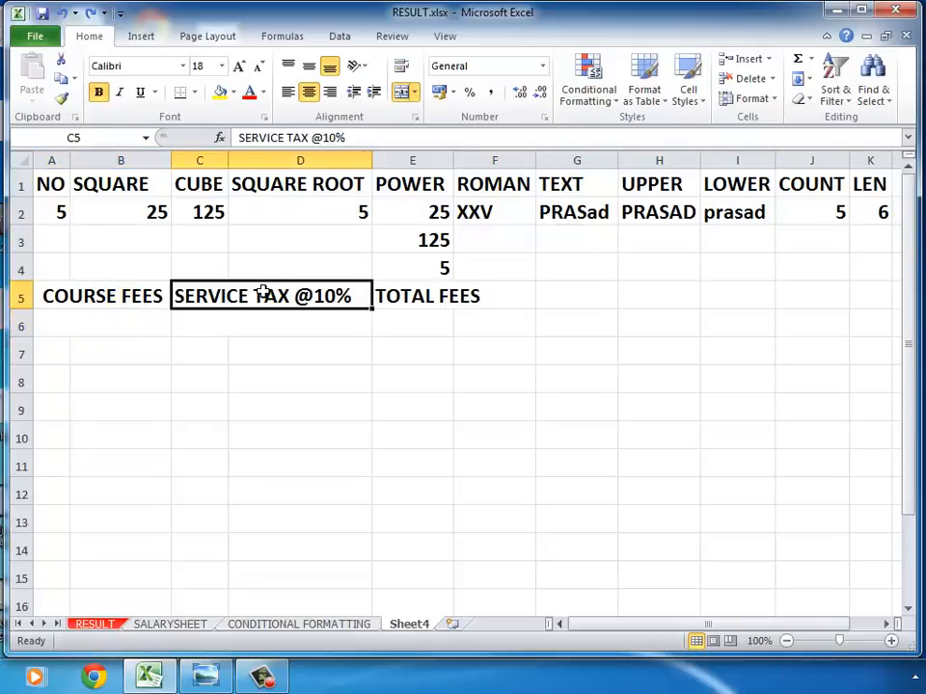
left_click(424, 320)
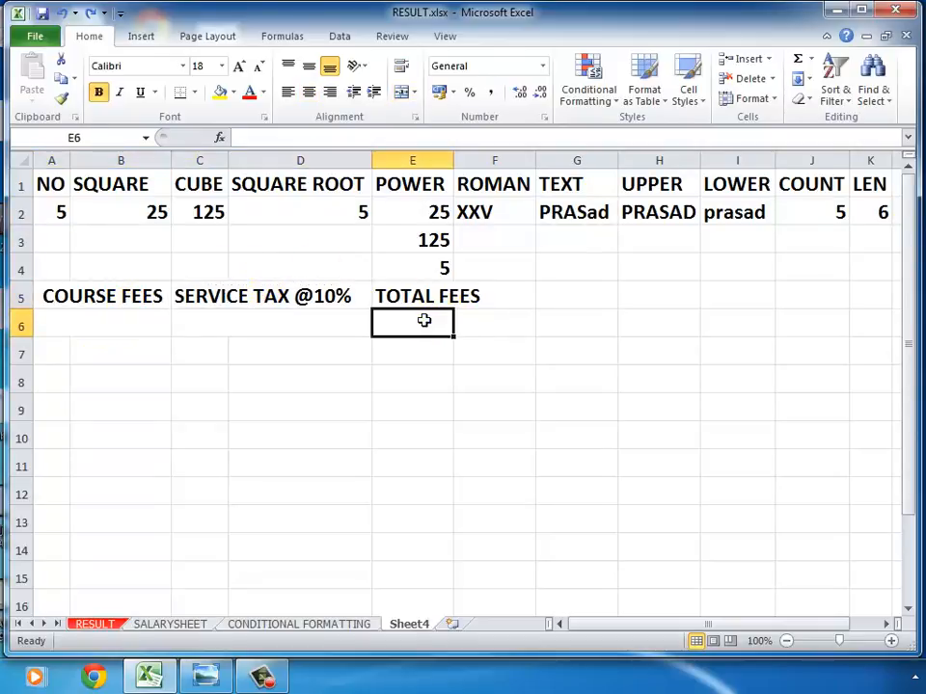
left_click(423, 320)
key("Left")
key("Left")
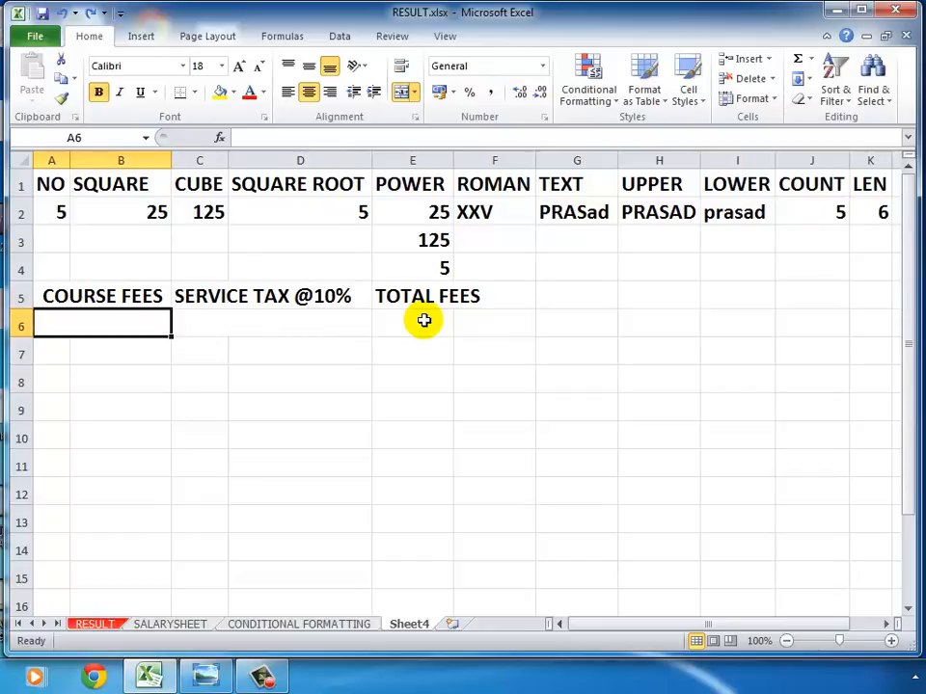
type("100")
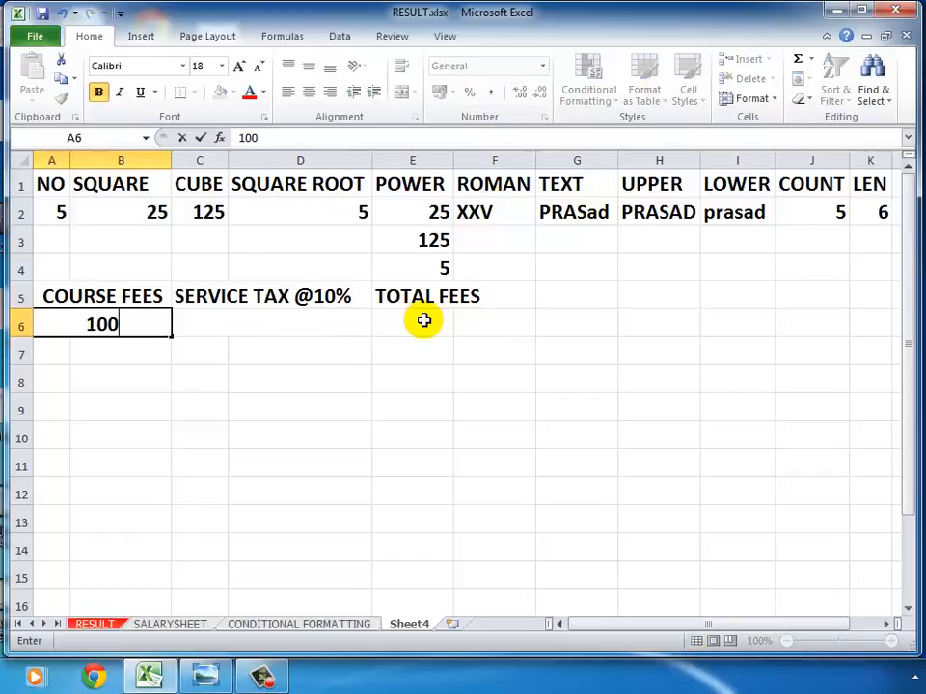
key("Tab")
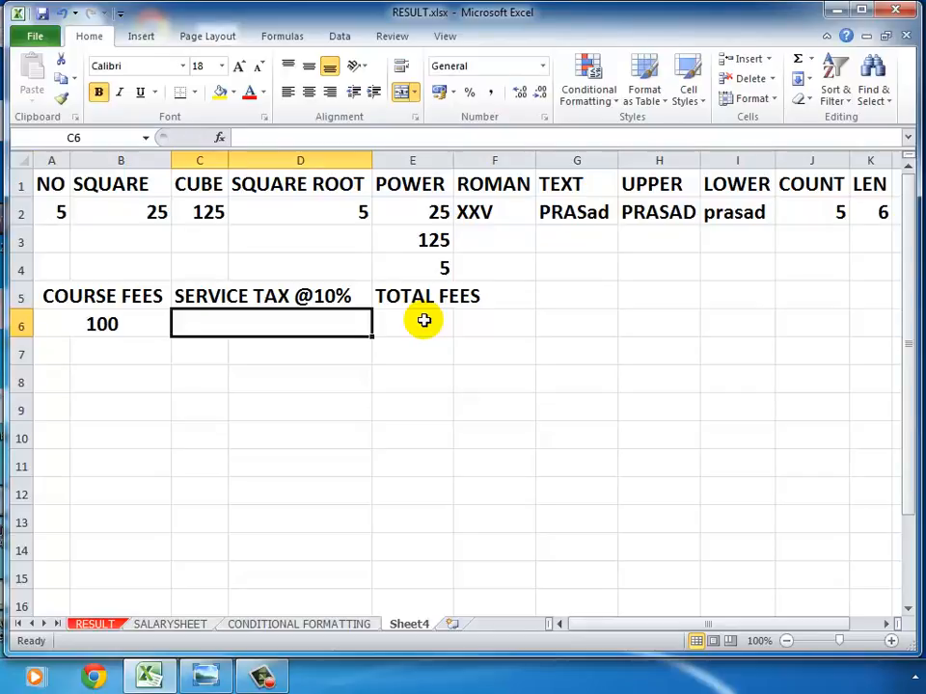
- Fill row 6 by hand with 10 as the service tax in C6 and 110 as the total fees in E6
type("10")
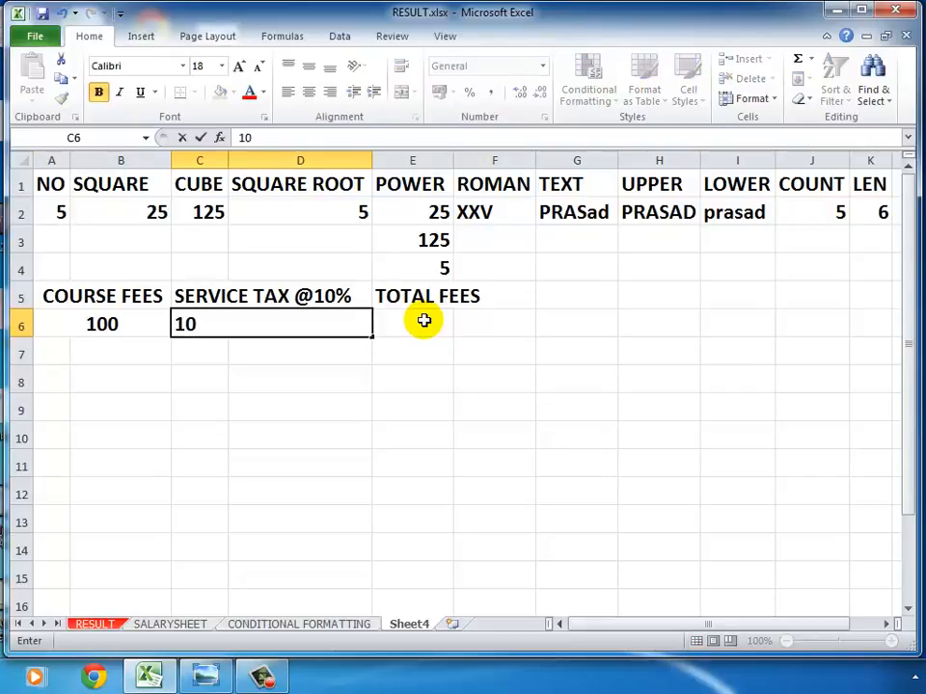
key("Tab")
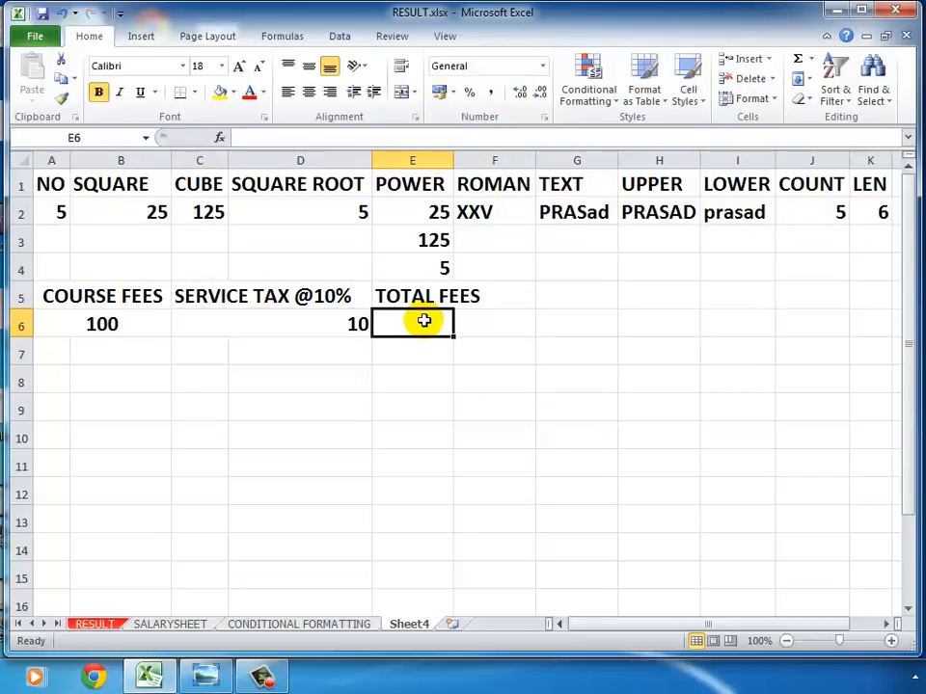
type("110")
key("Return")
- Enter 500 as a second course fee in B7
key("Left")
key("Left")
key("Left")
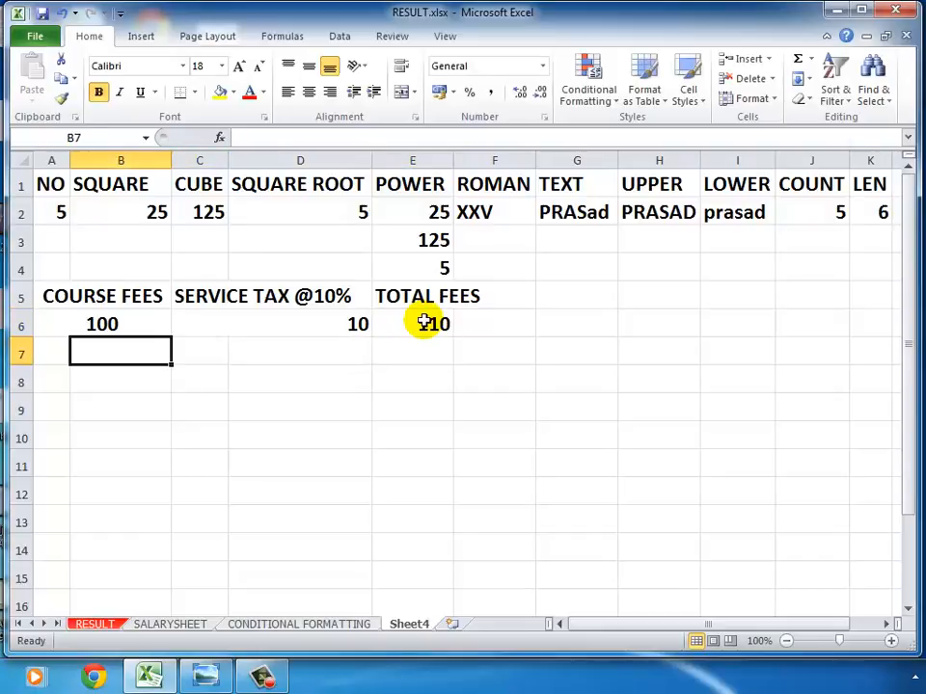
type("500")
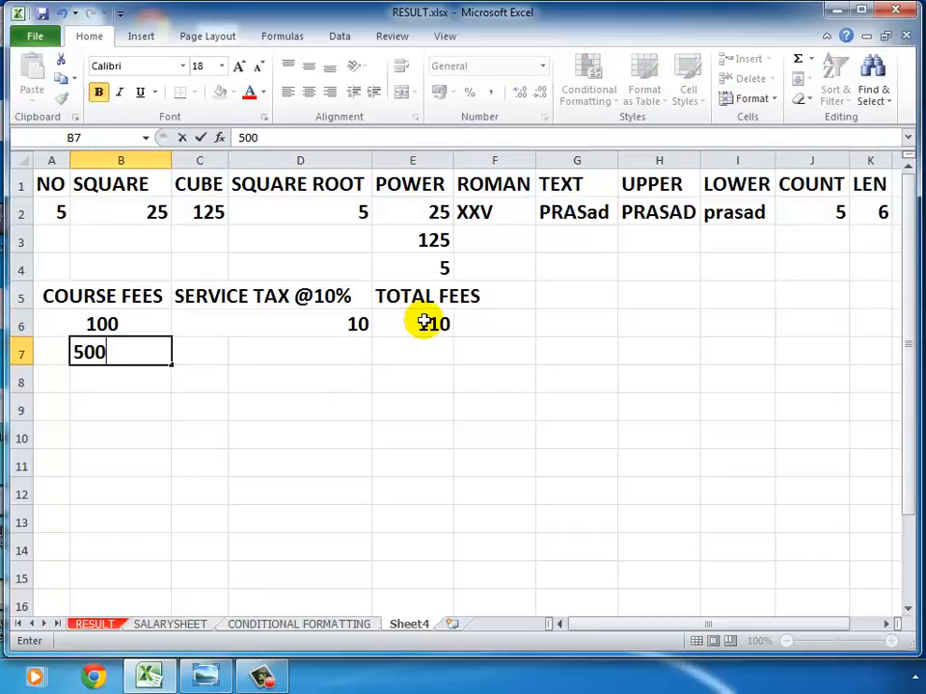
key("Tab")
key("Right")
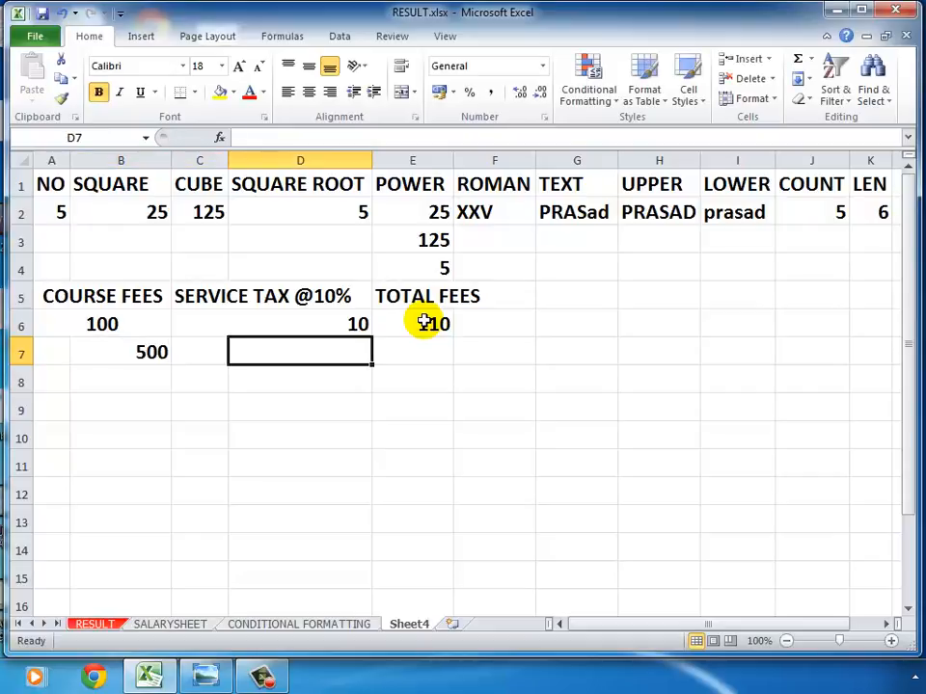
- Fill row 7 by hand with 50 as the service tax in D7 and 550 as the total fees in E7
type("50")
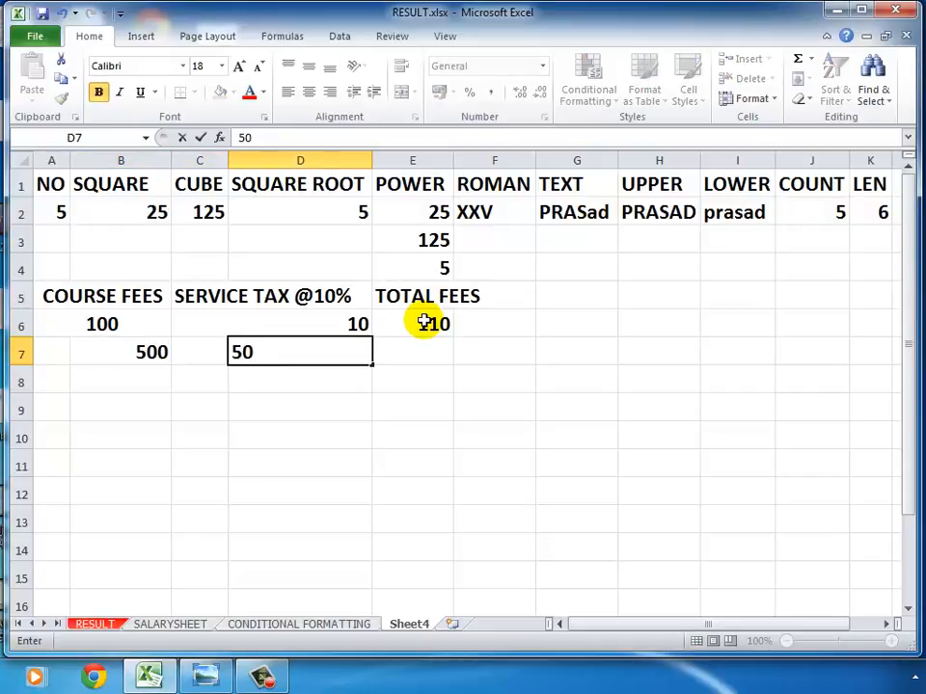
key("Tab")
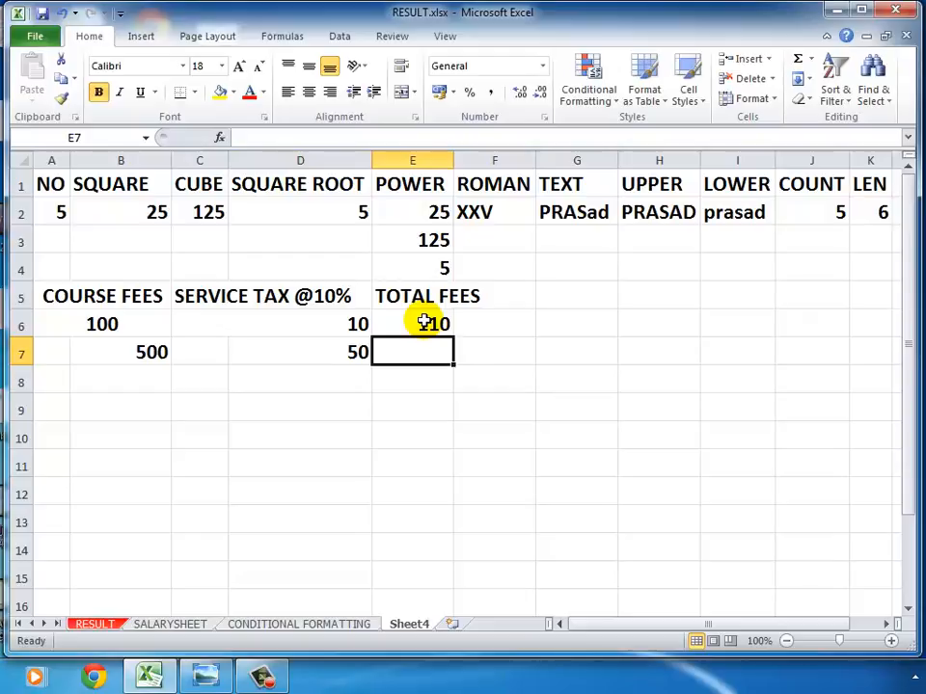
type("550")
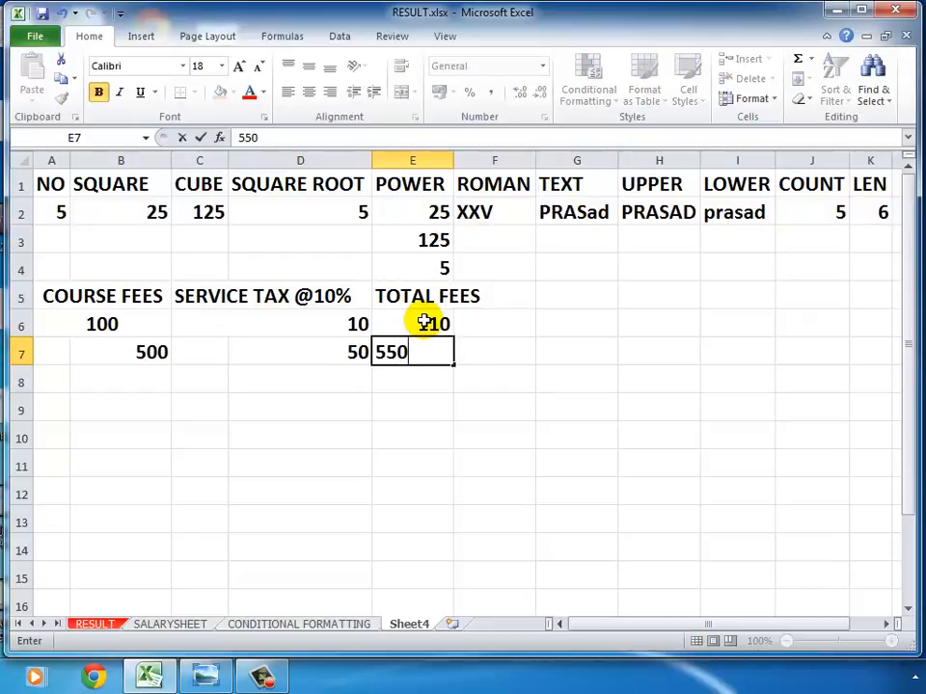
left_click(427, 418)
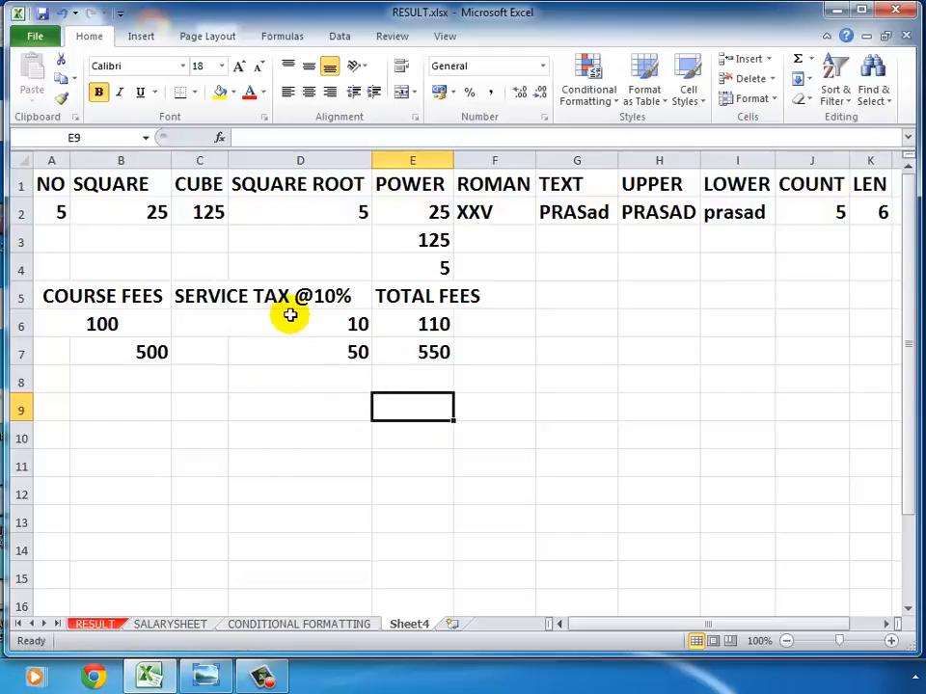
- Clear the service tax and total fees values in C6:E7 and enter the formula =A6*10% in C6
left_click_drag(294, 323, 403, 369)
key("Delete")
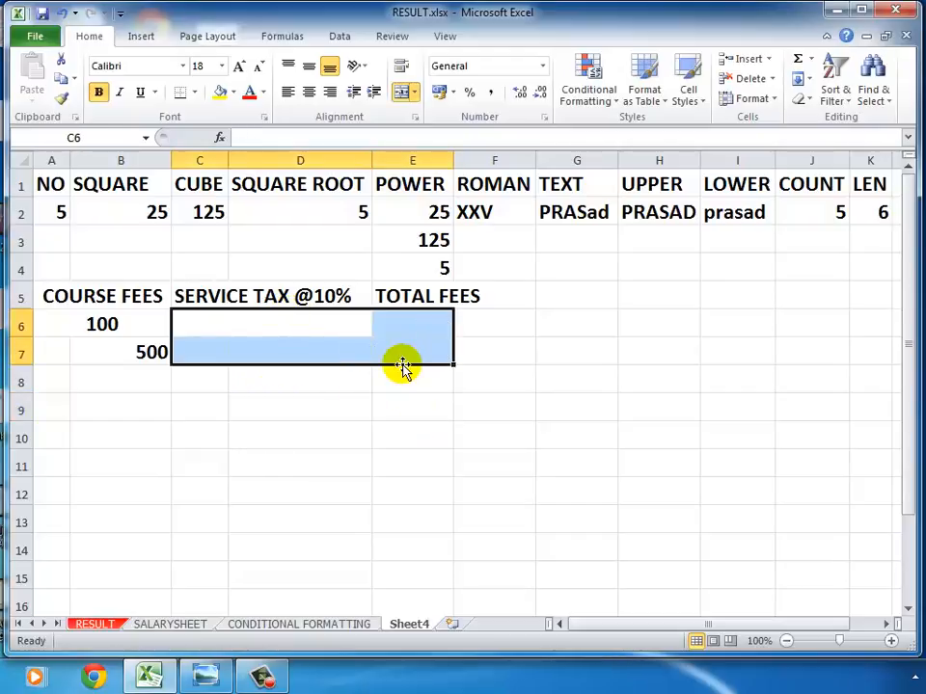
left_click(331, 321)
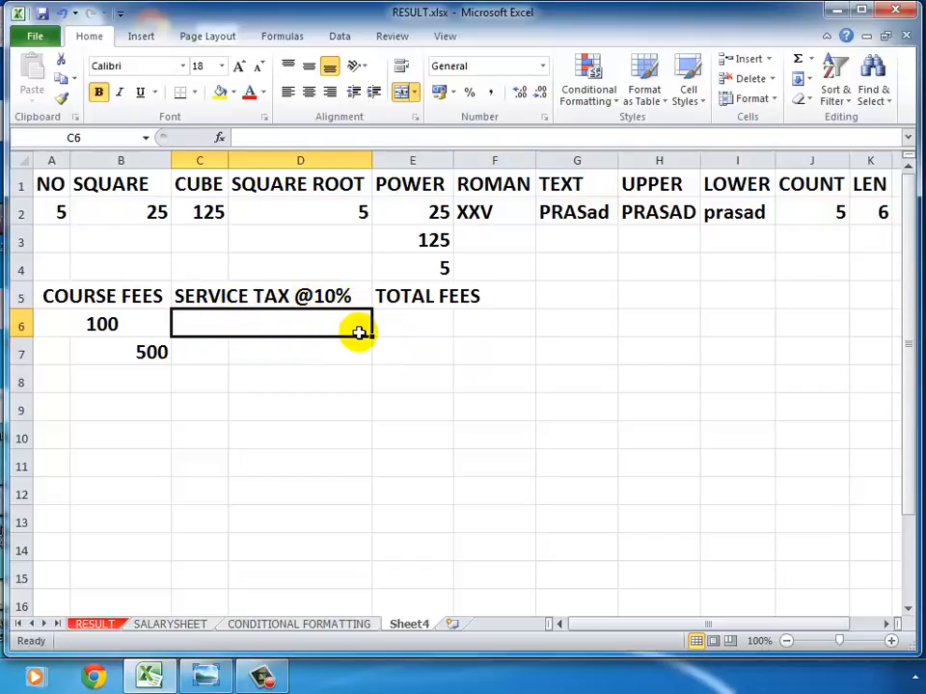
type("=")
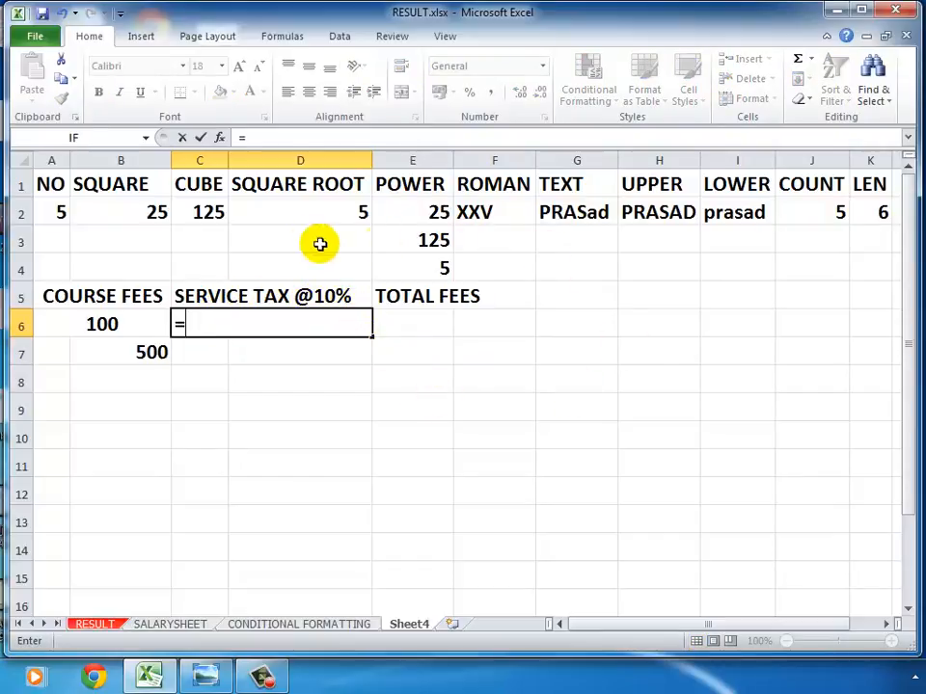
left_click(90, 325)
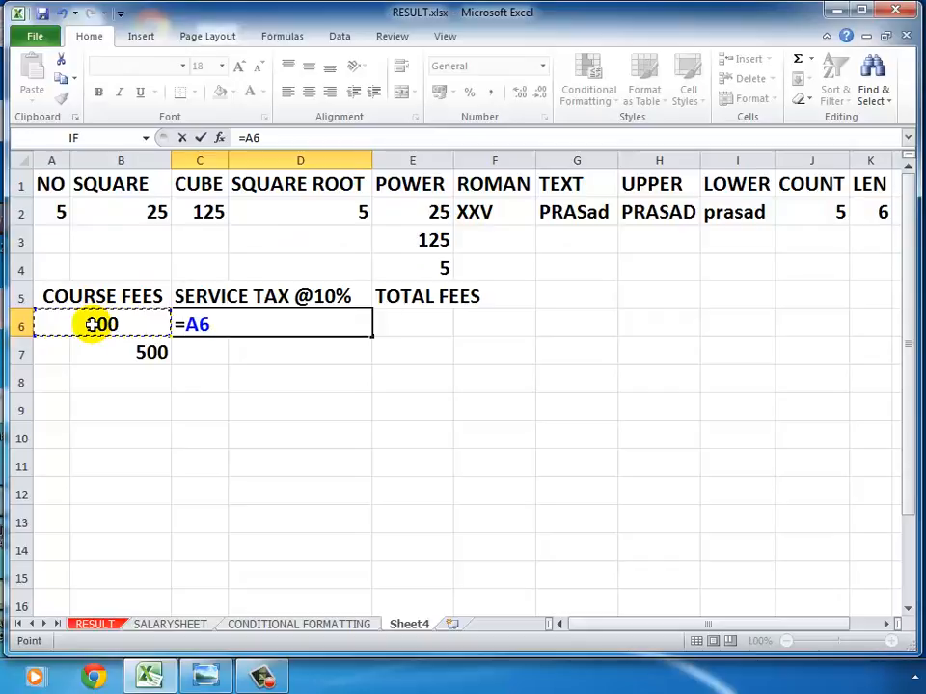
type("*")
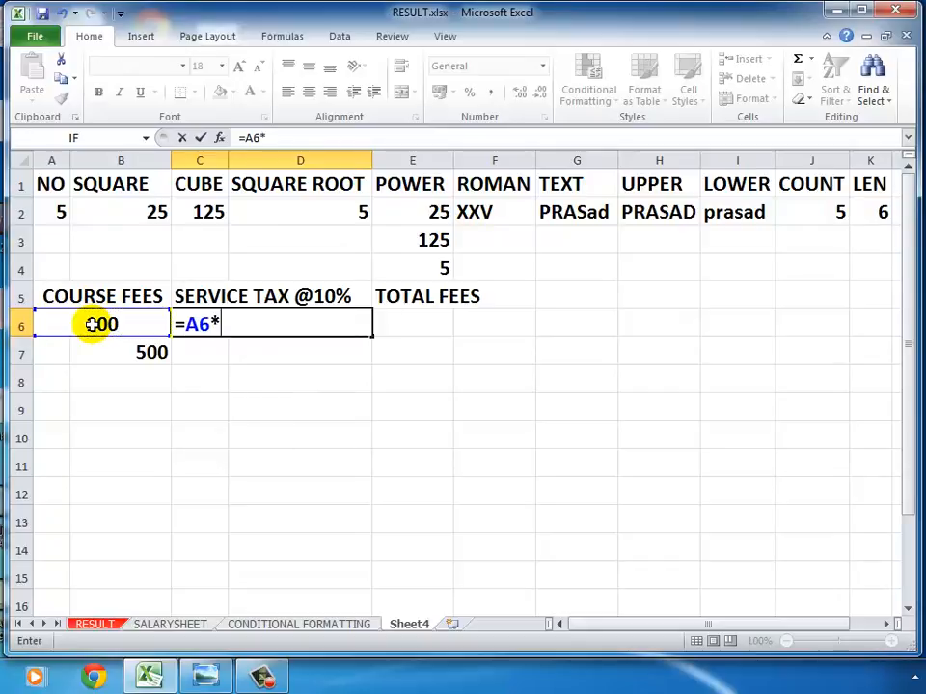
type("10")
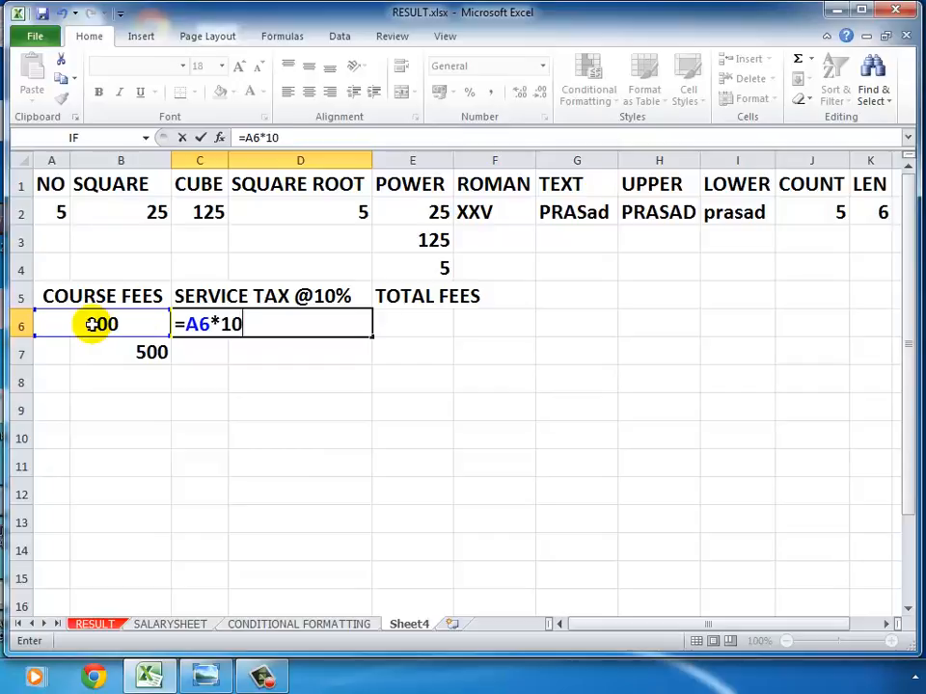
type("%")
key("Return")
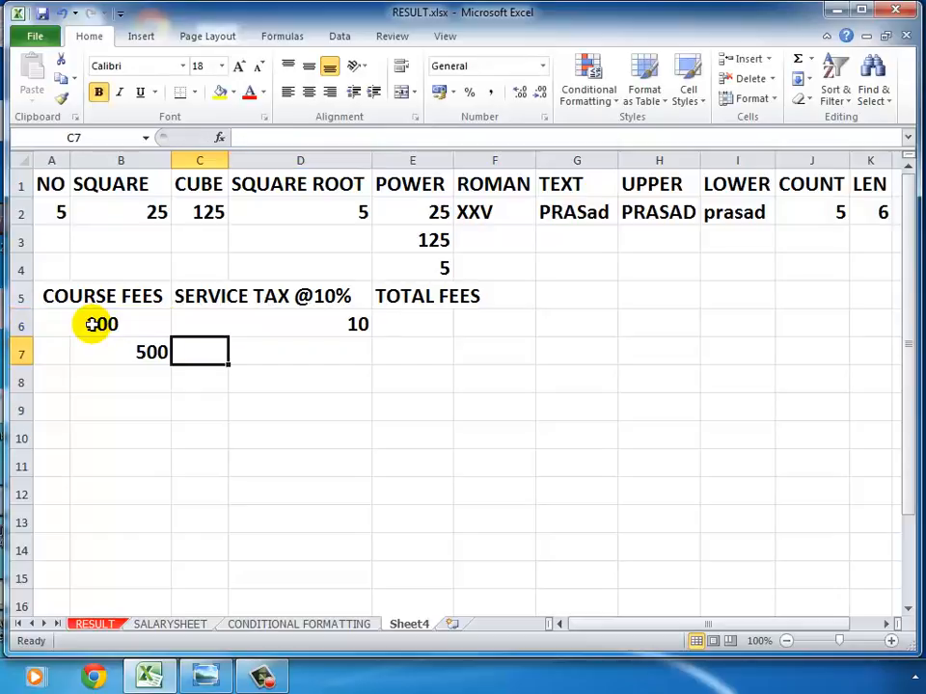
key("Up")
key("Right")
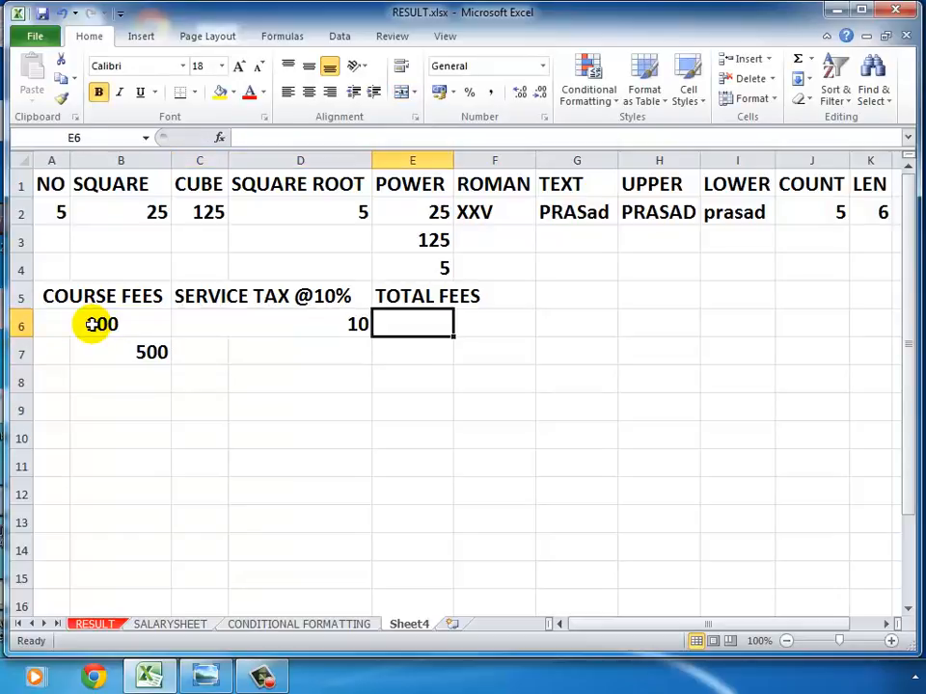
type("=")
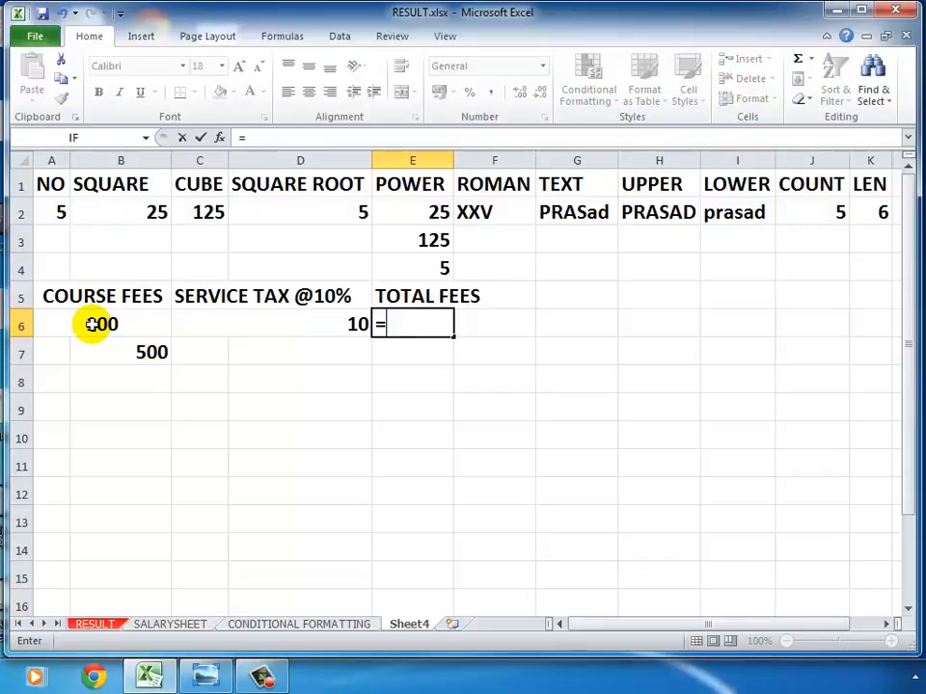
key("Escape")
key("Down")
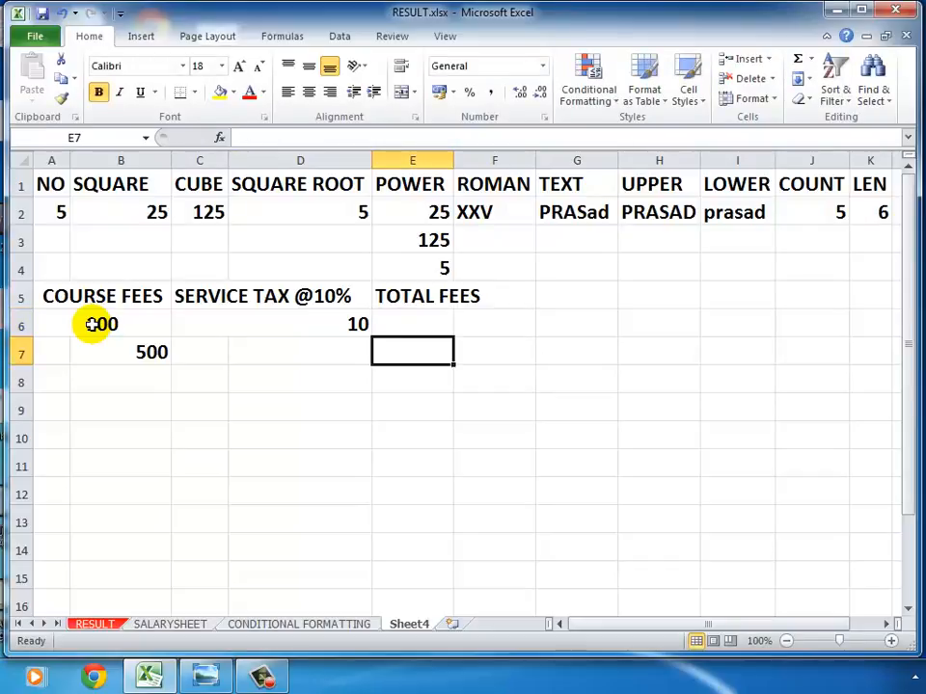
key("Up")
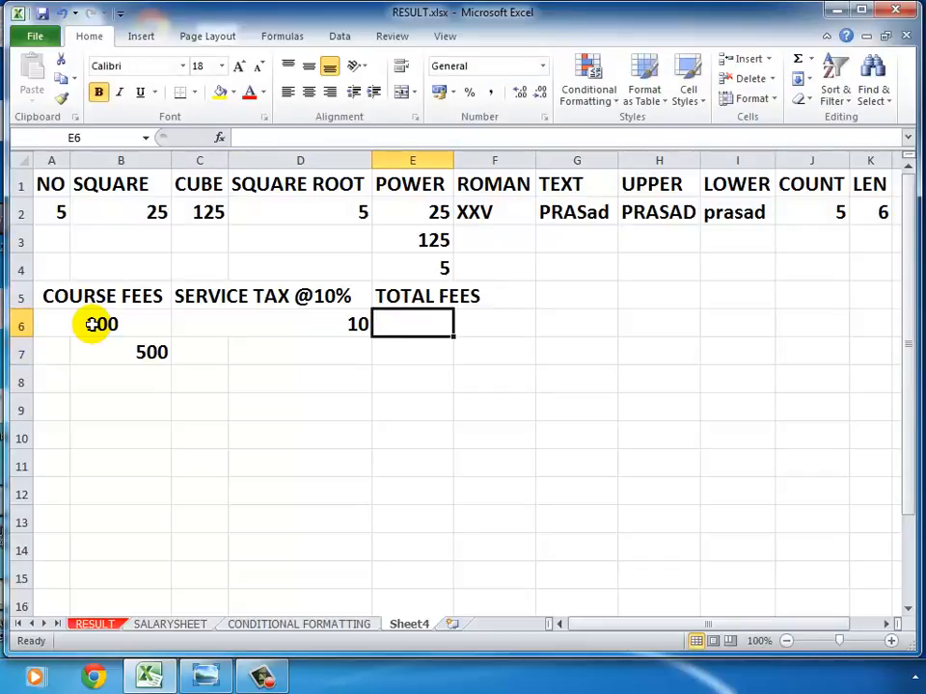
- Calculate the first total fees in E6 with an AutoSum over the course fee and service tax, =SUM(A6:D6)
left_click(811, 60)
left_click(831, 83)
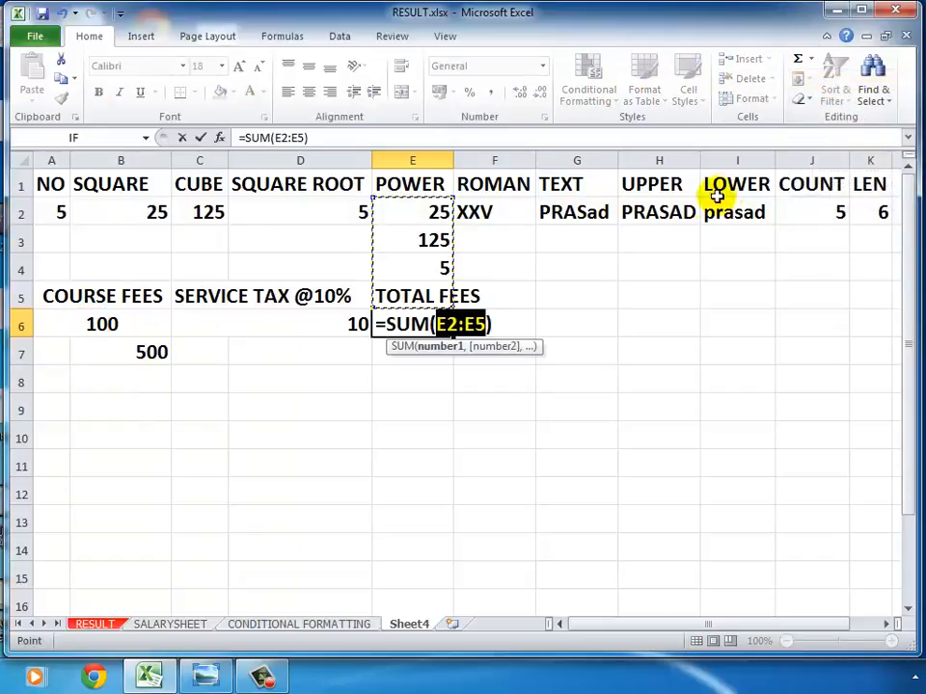
left_click(88, 321)
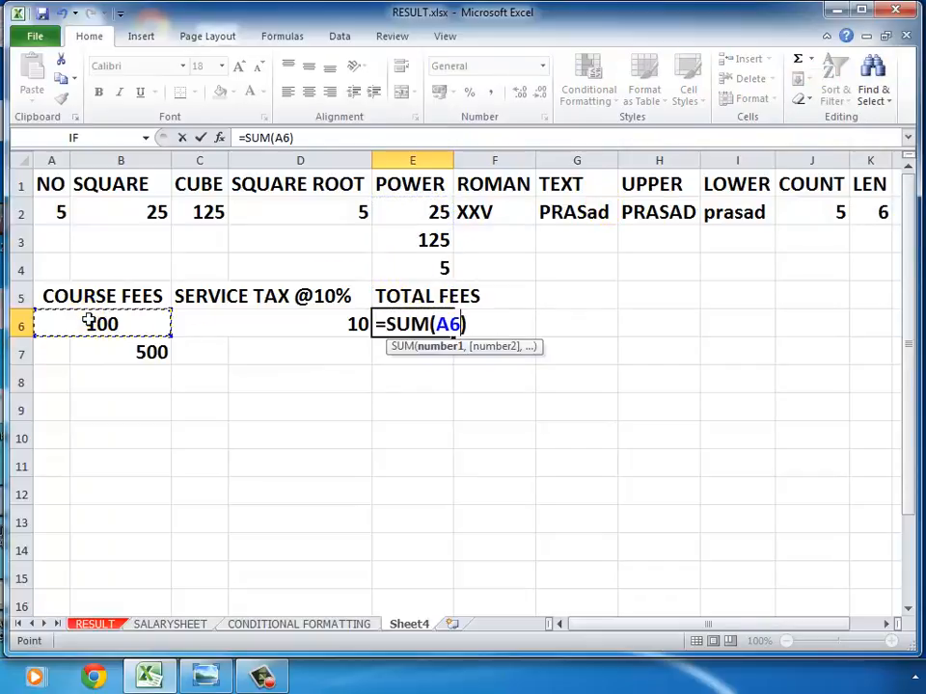
left_click_drag(88, 321, 450, 326)
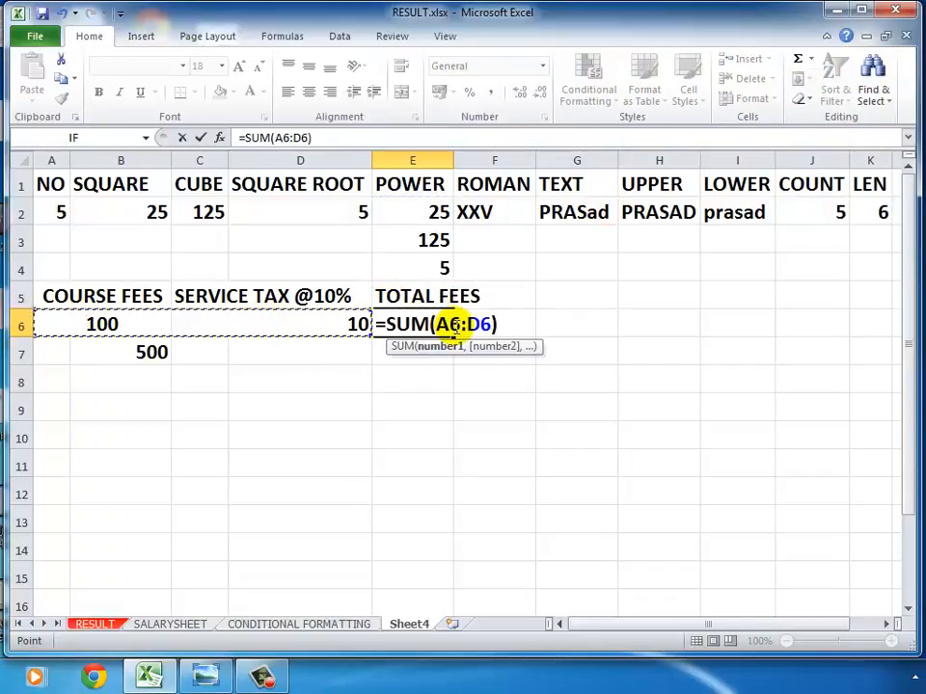
key("Return")
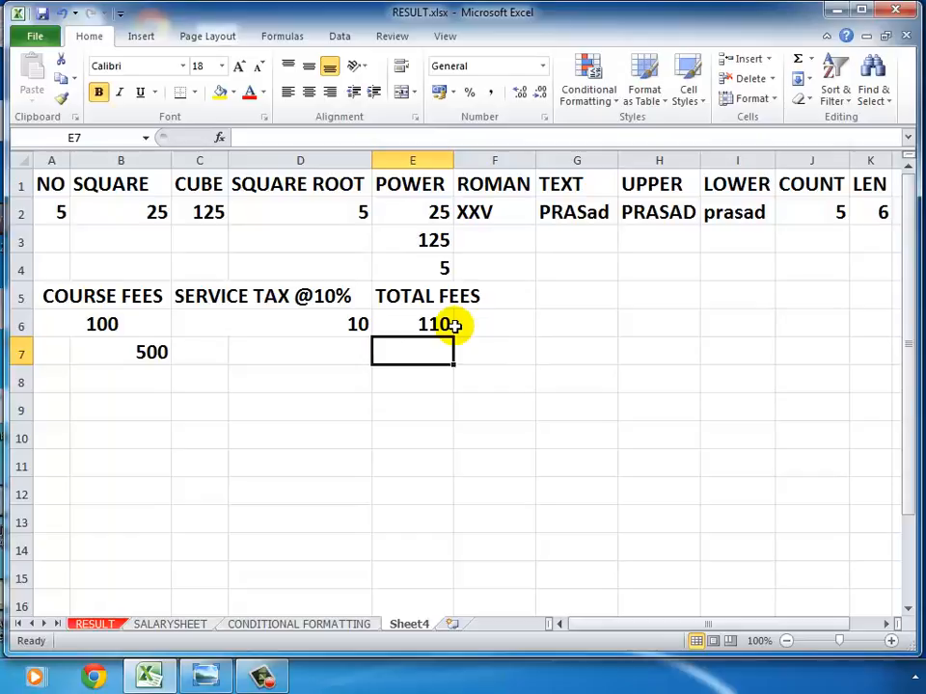
- Change the first course fee in A6 to 500
left_click(114, 326)
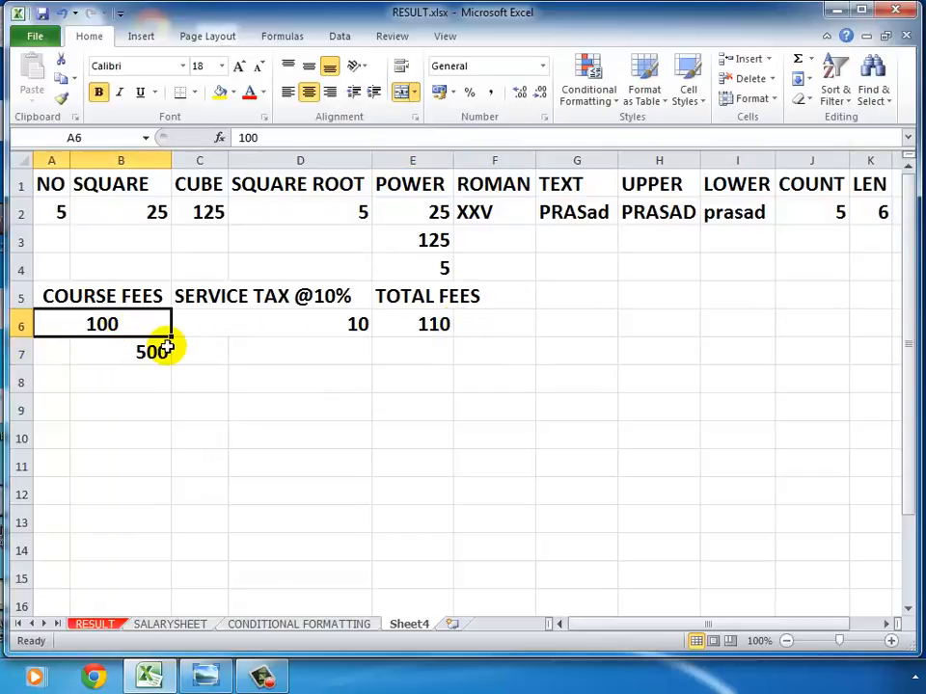
type("500")
key("Return")
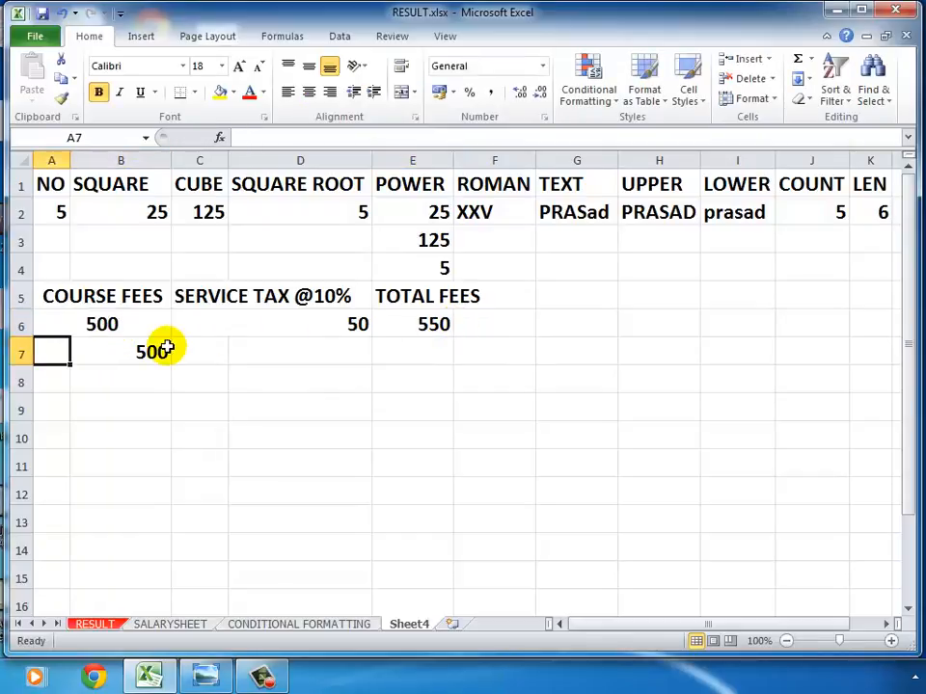
- Review the service tax and total fees formulas in row 6 and the number, square, cube and square root cells in row 2
left_click(361, 325)
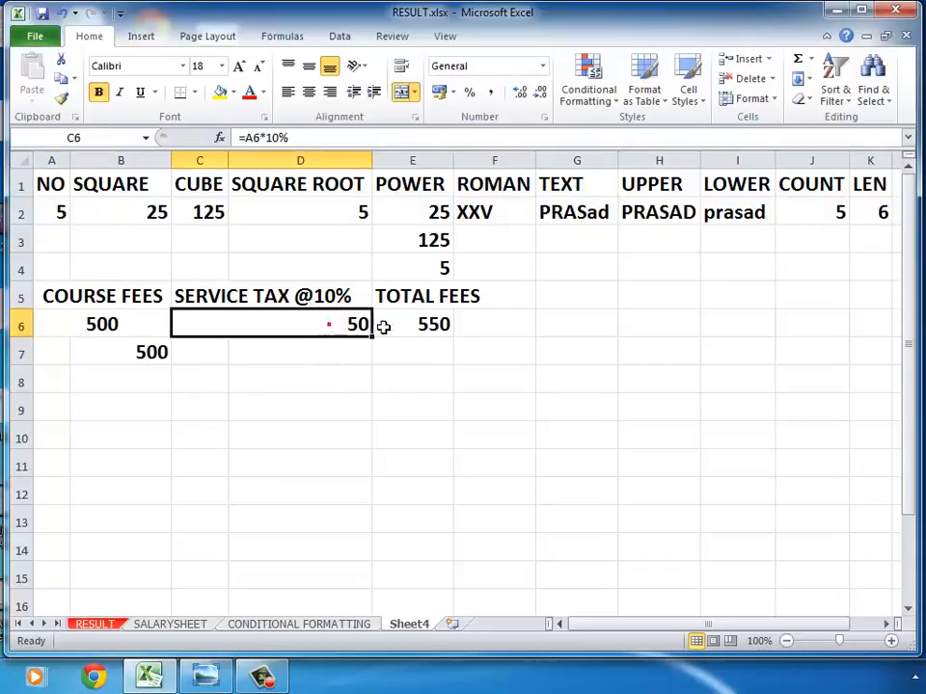
left_click(426, 324)
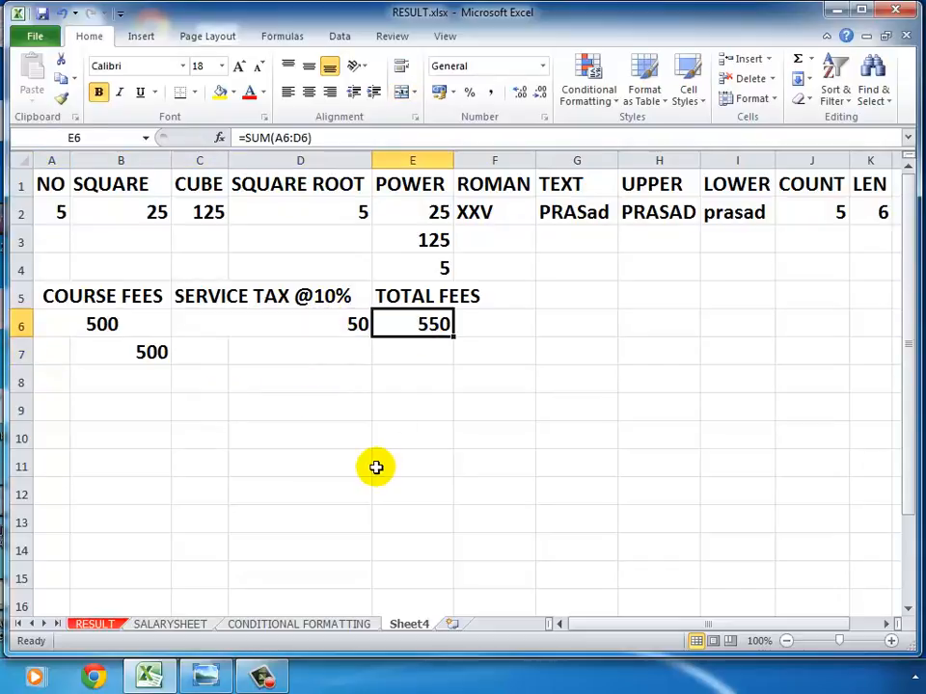
left_click(55, 209)
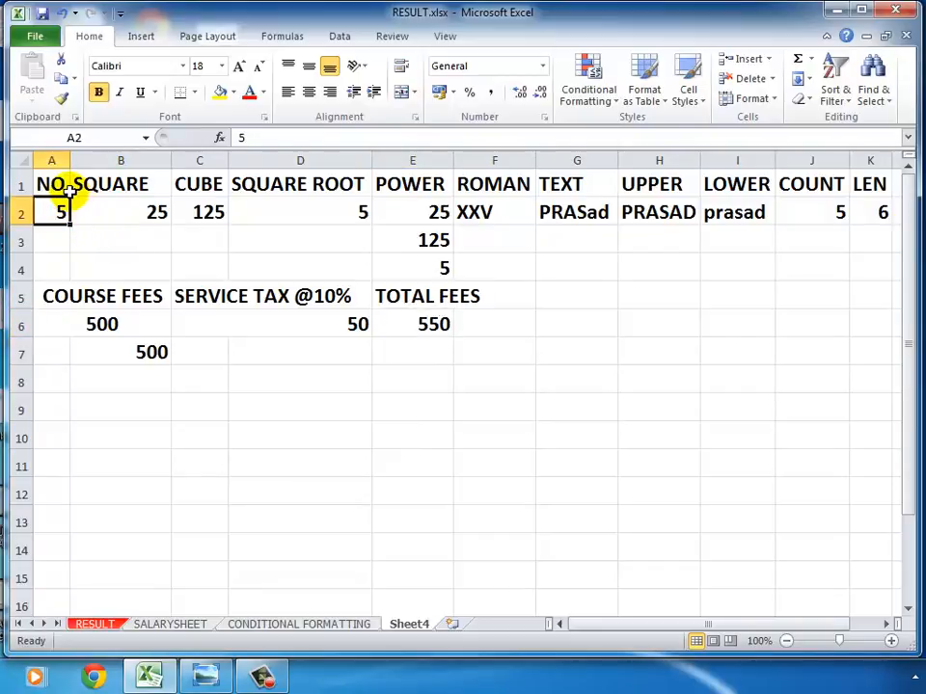
left_click(120, 211)
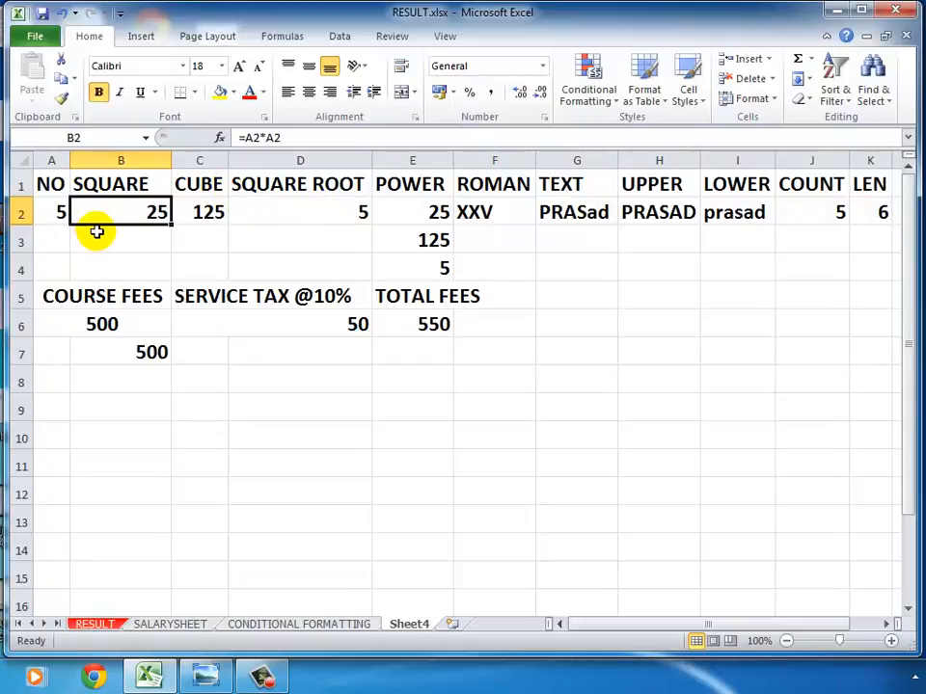
left_click(196, 206)
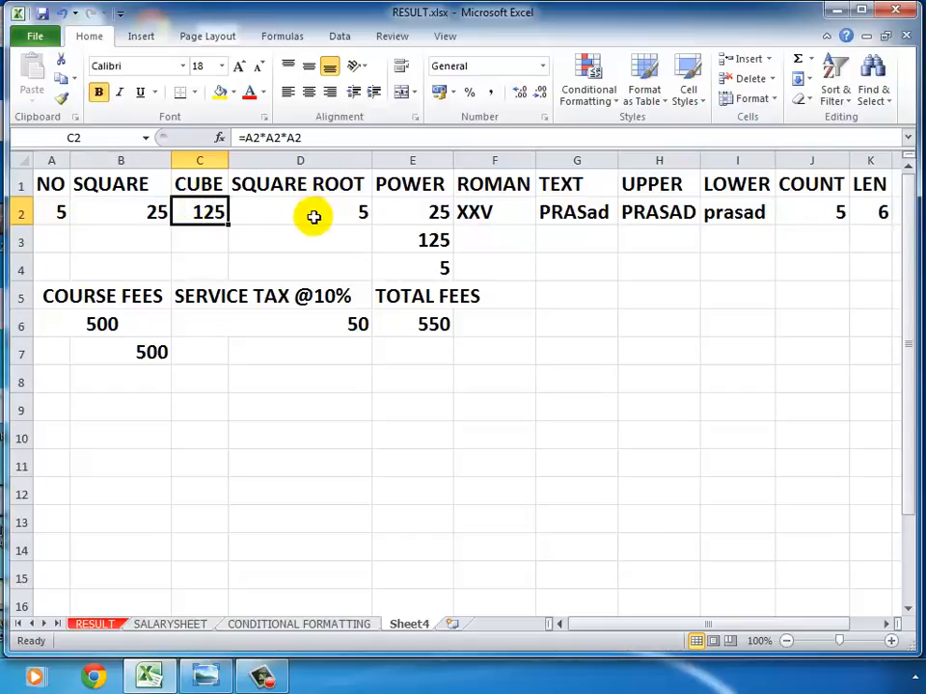
left_click(309, 212)
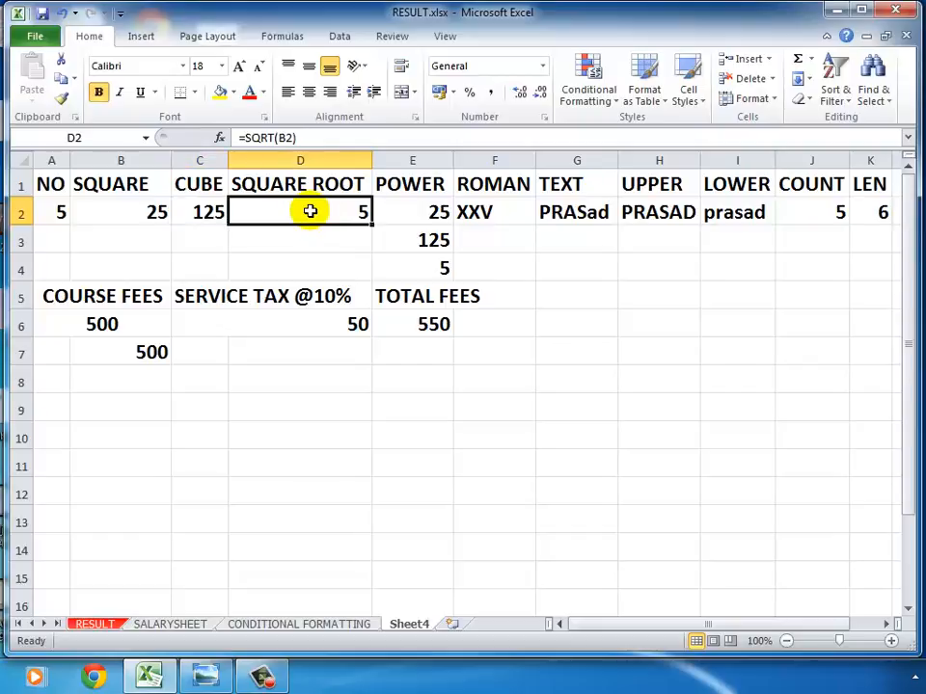
- Enter =SQRT( as literal text in D8 using a leading apostrophe
left_click(306, 372)
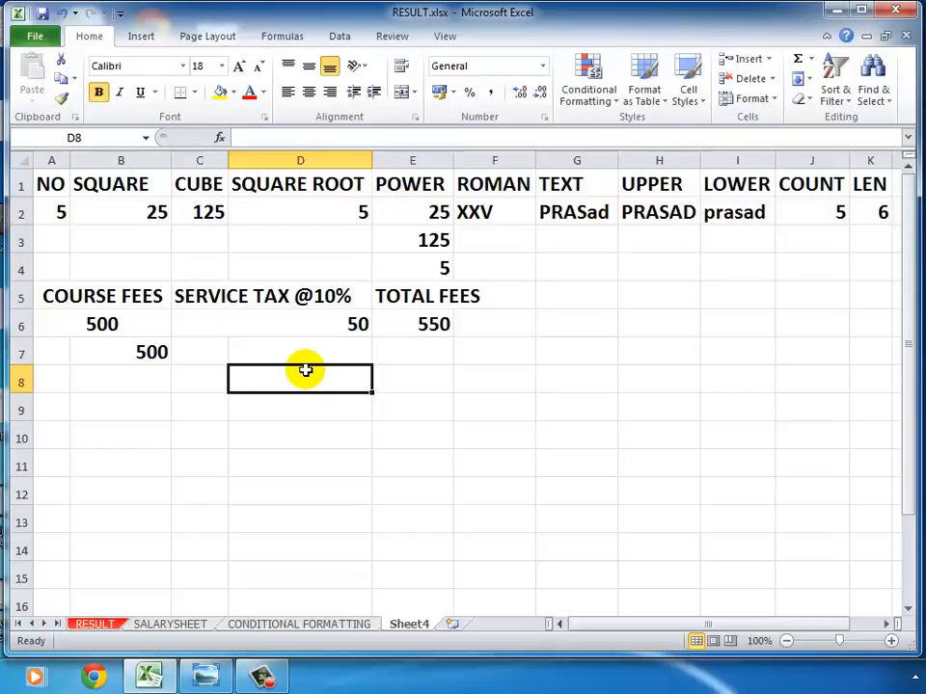
type("'")
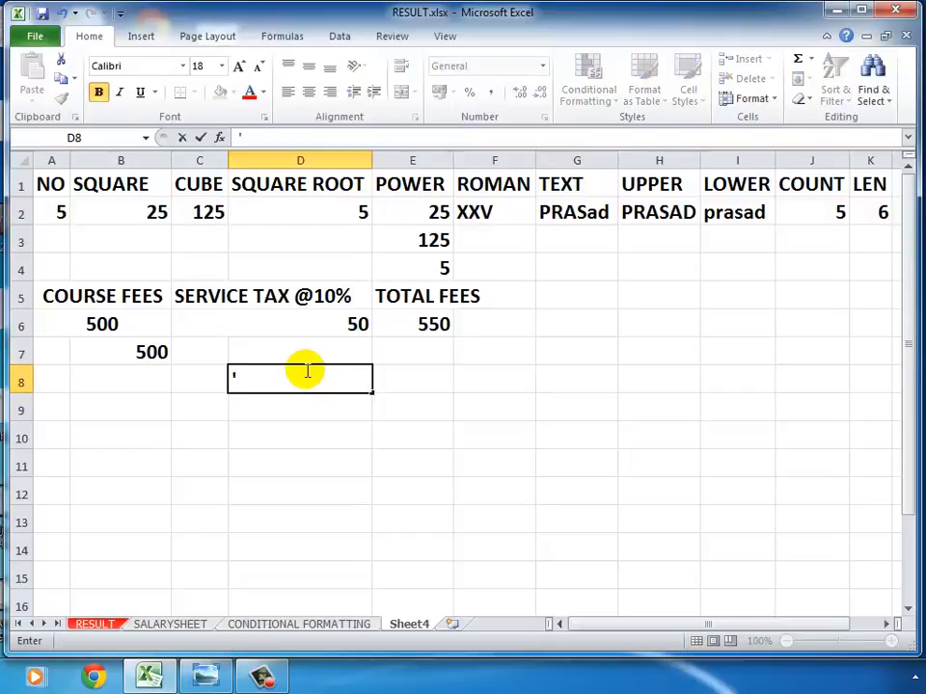
type("=SQRT(")
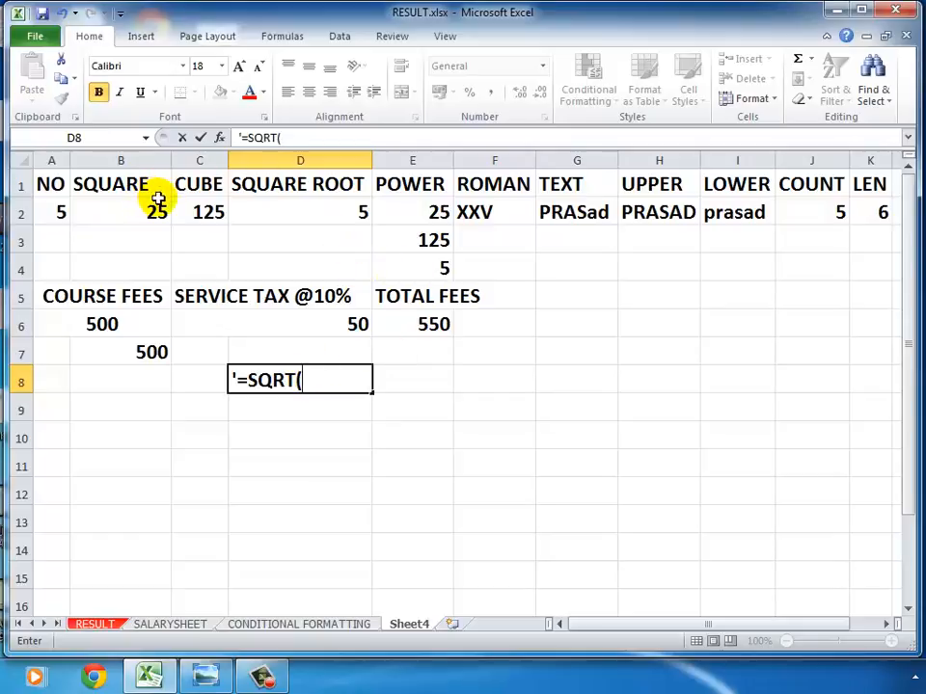
key("Return")
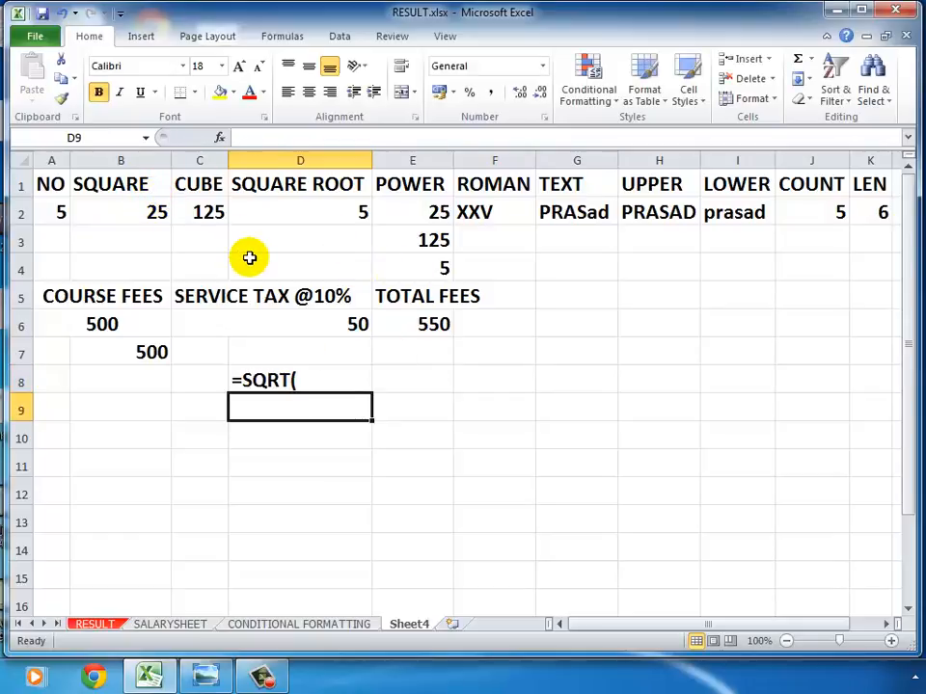
key("Up")
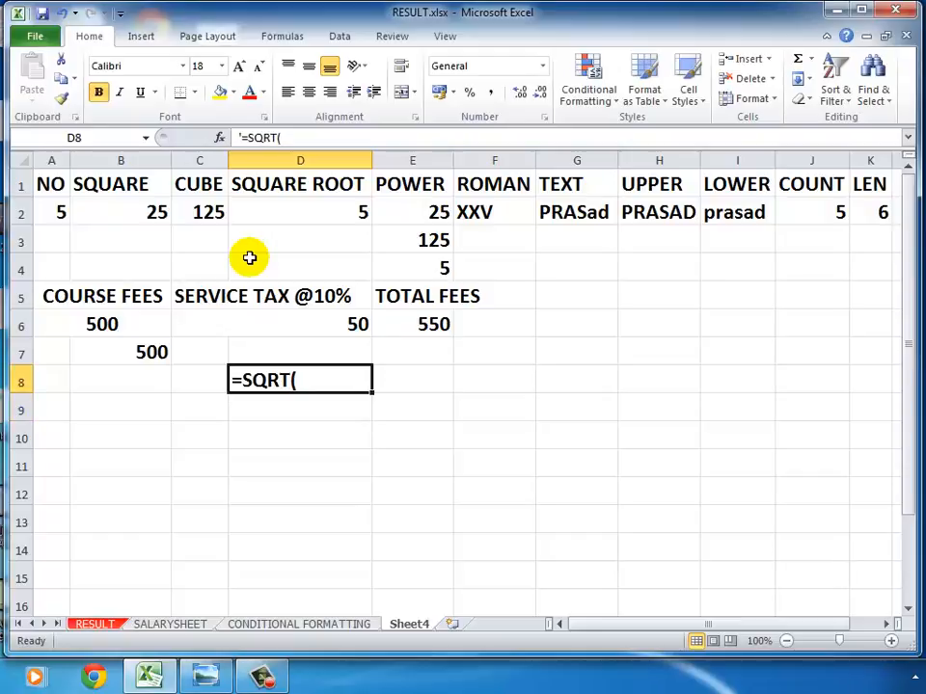
- Review the POWER and ROMAN formulas, the sample text in G2, and the UPPER, LOWER, COUNT and LEN headings
left_click(405, 209)
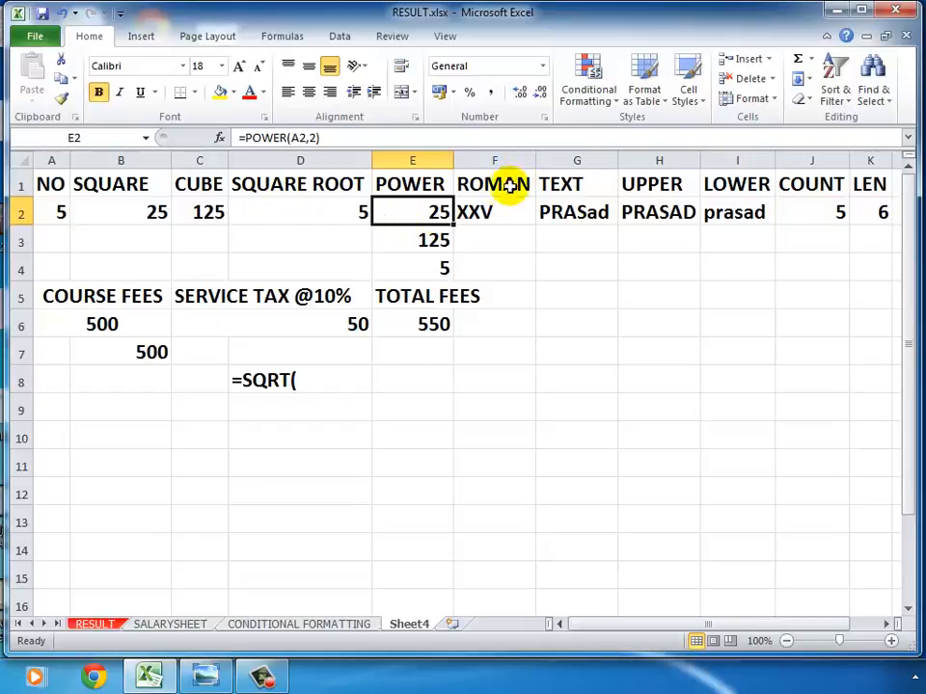
left_click(493, 214)
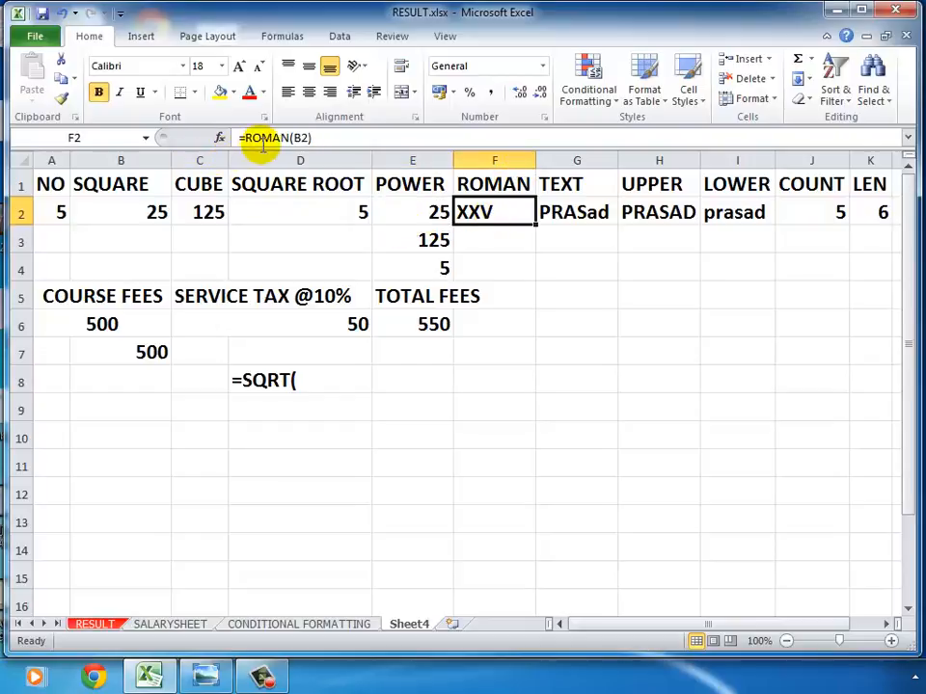
left_click(580, 185)
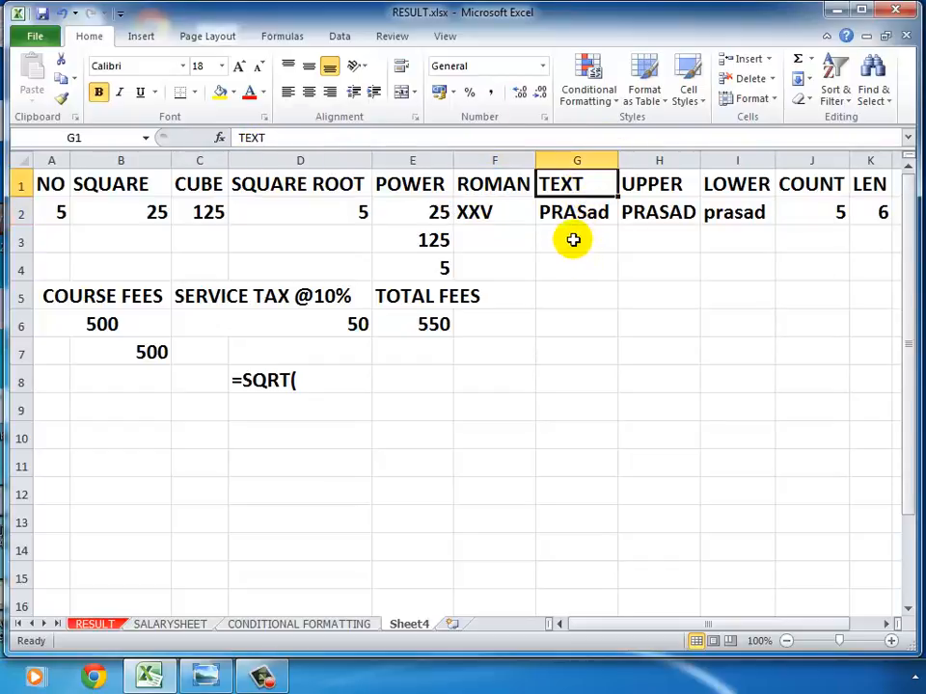
left_click(549, 214)
left_click(564, 216)
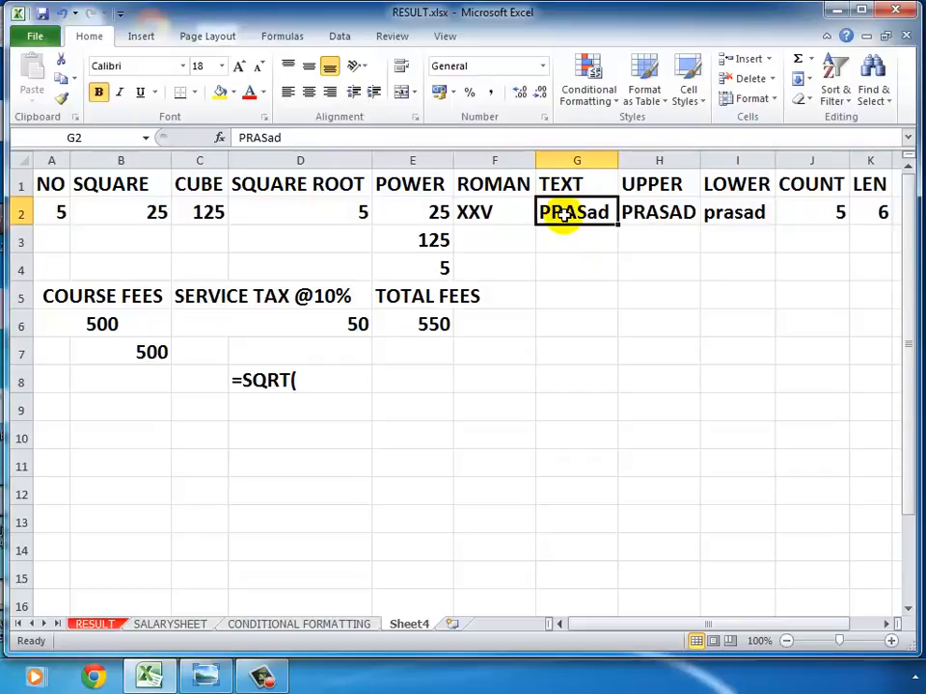
left_click(670, 183)
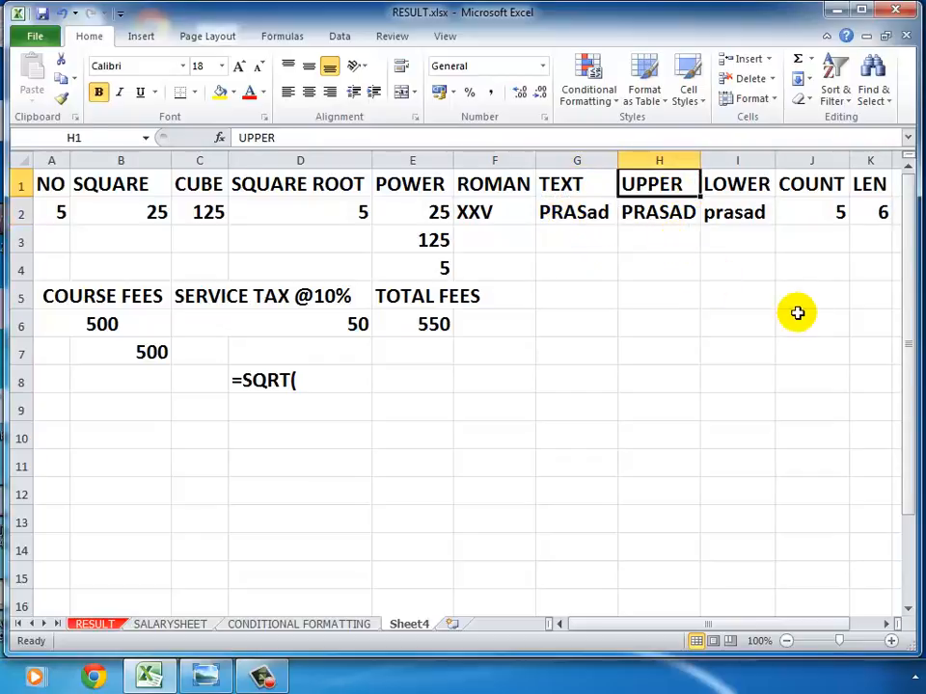
key("Right")
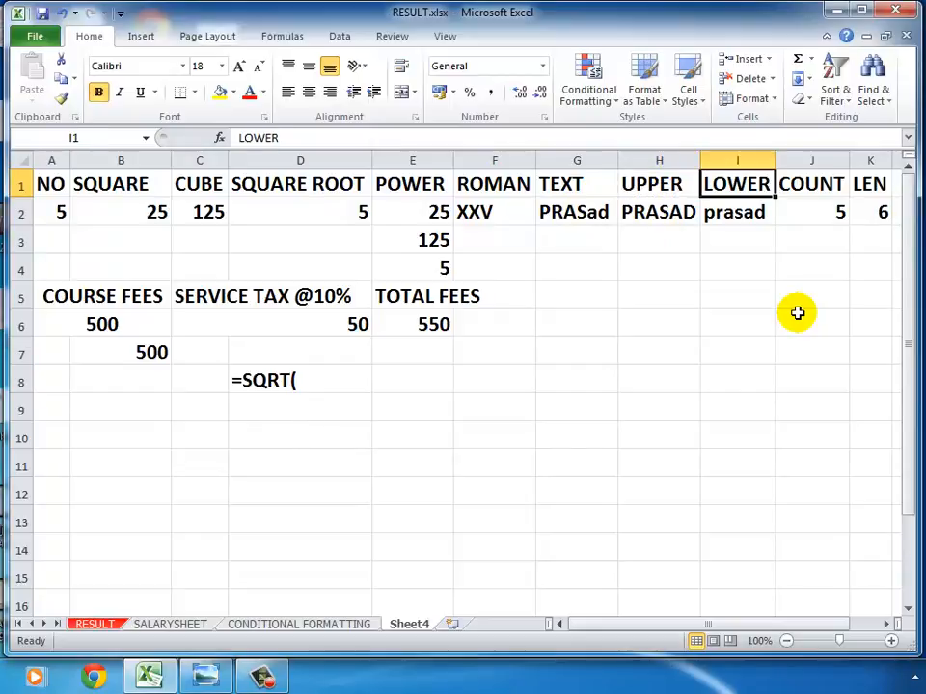
key("Right")
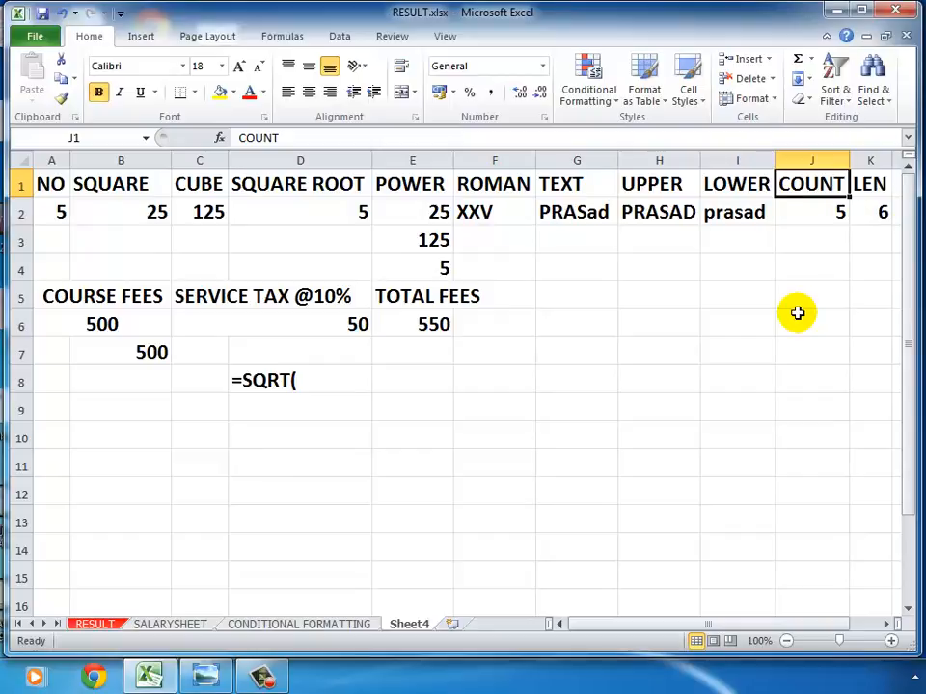
left_click(862, 193)
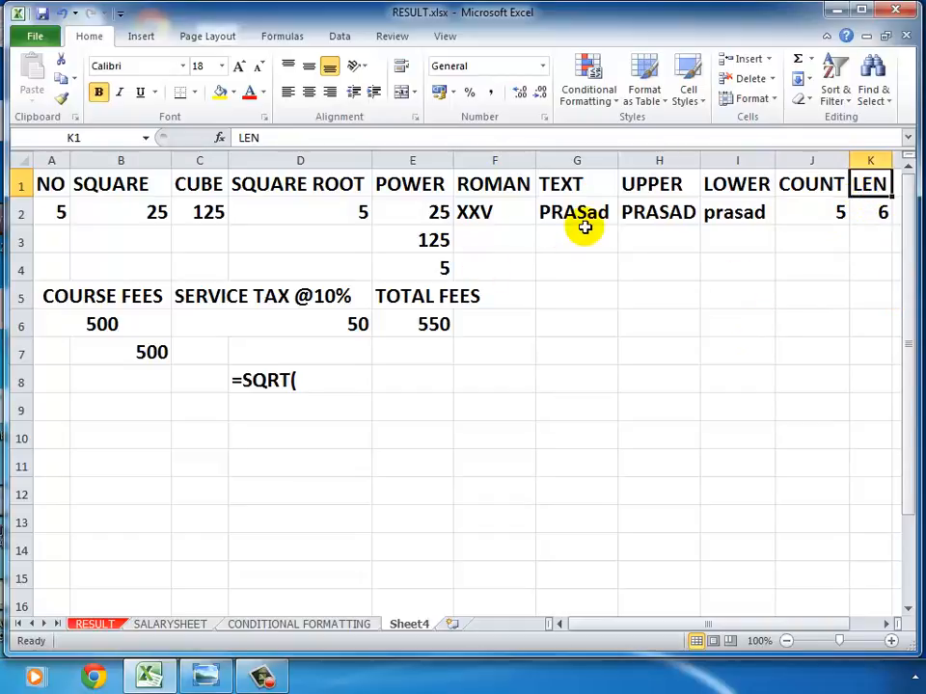
left_click(265, 675)
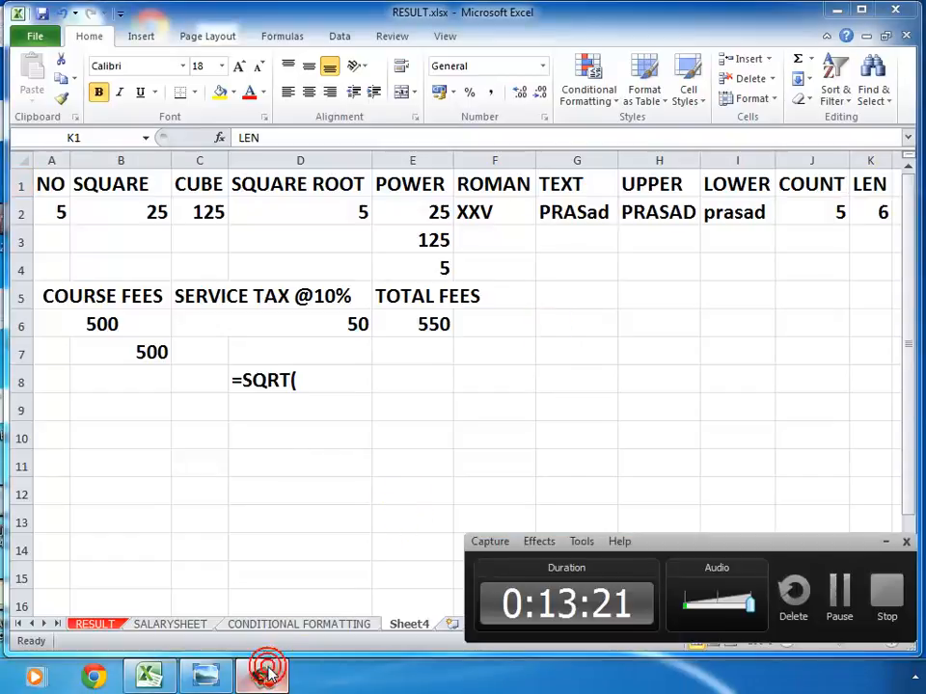
left_click(884, 540)
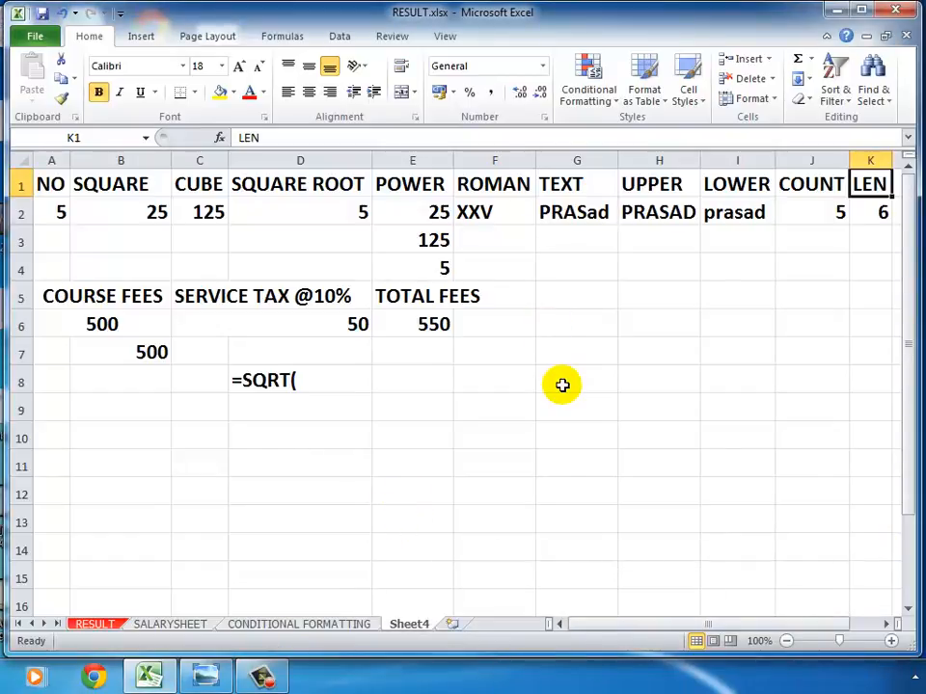